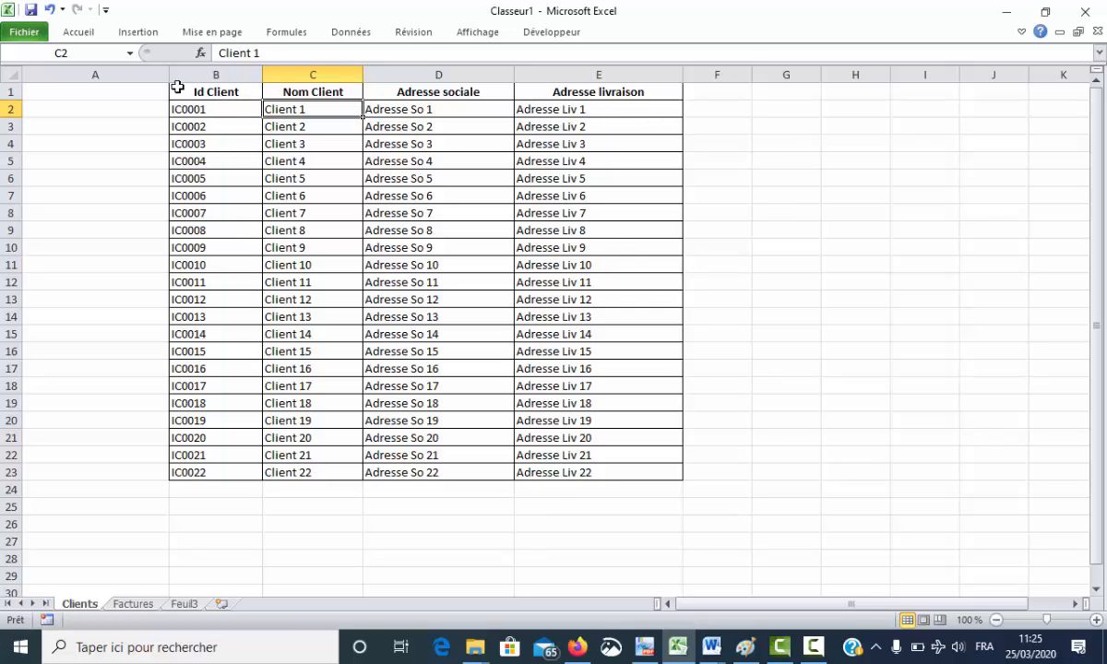
# Name the client table B1:E23, headers included, "Clients"
pyautogui.click(227, 93)
pyautogui.moveTo(226, 93); pyautogui.dragTo(646, 470)
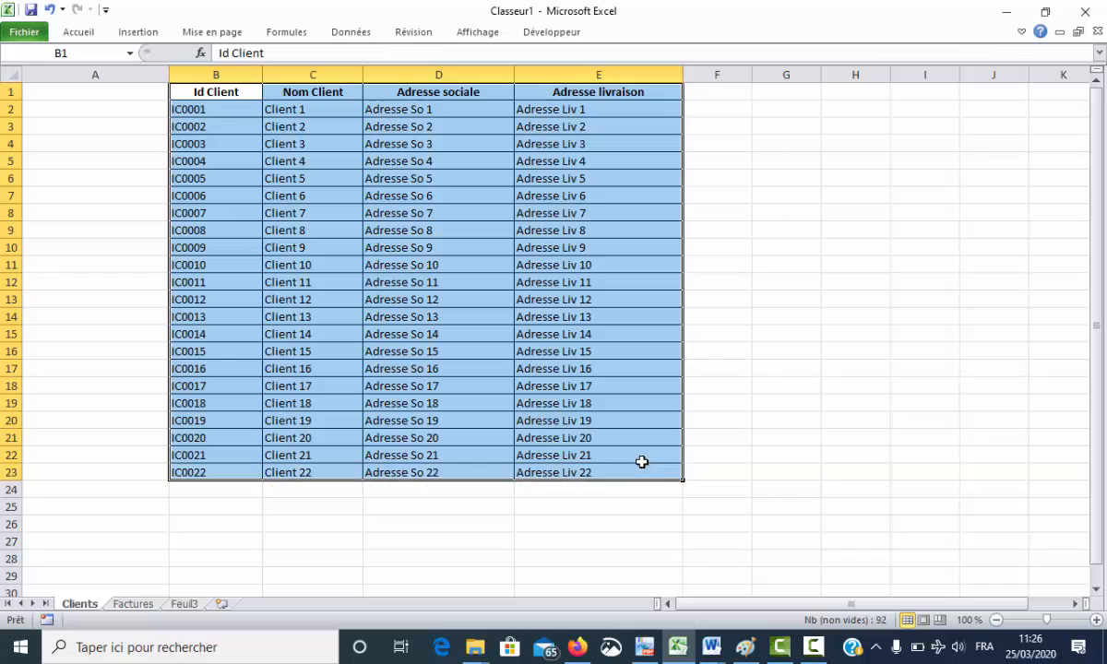
pyautogui.click(85, 51)
pyautogui.write('Clients')
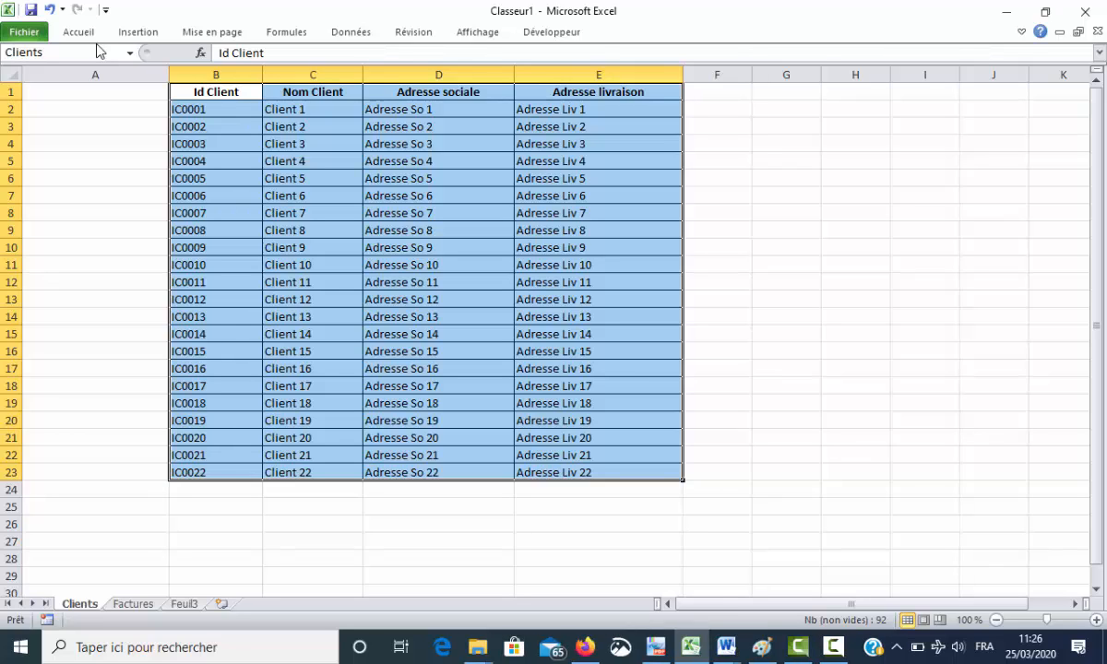
pyautogui.press('Return')
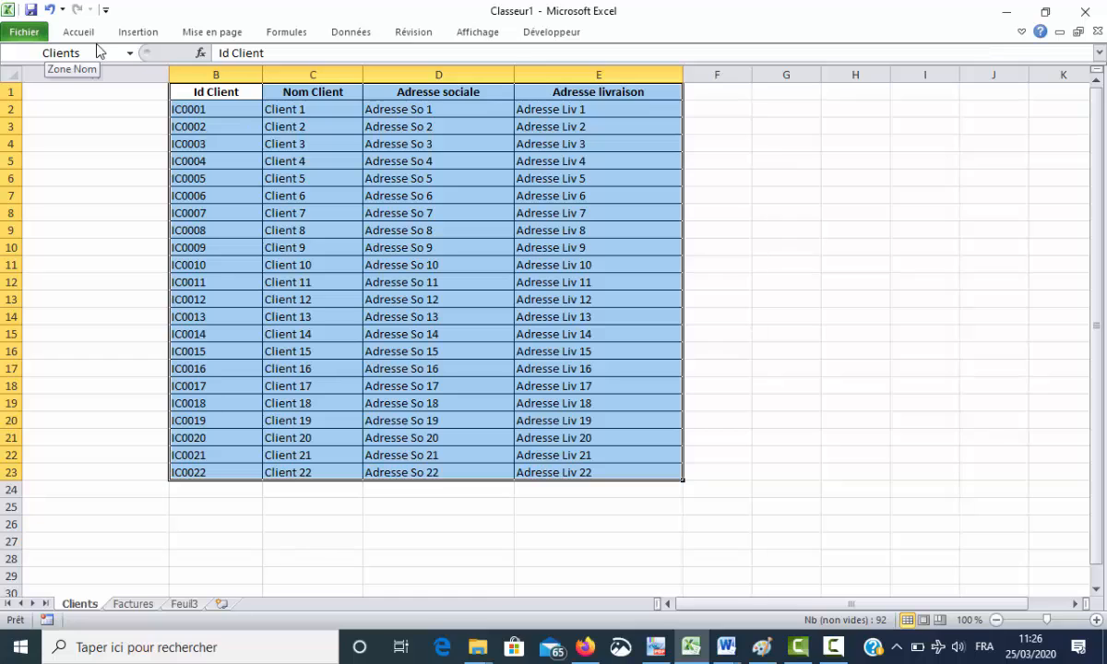
# Open the Factures sheet, consult the invoice model at the start of TP_Excel_Crise.docx in Word, and return to the Excel workbook
pyautogui.click(141, 604)
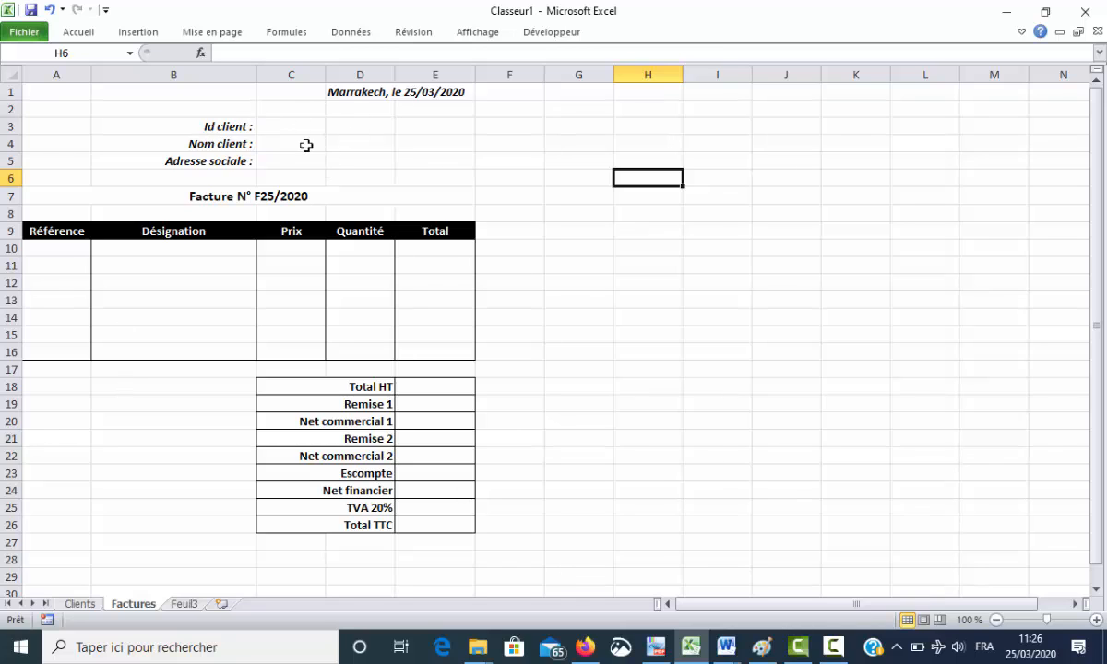
pyautogui.moveTo(728, 626)
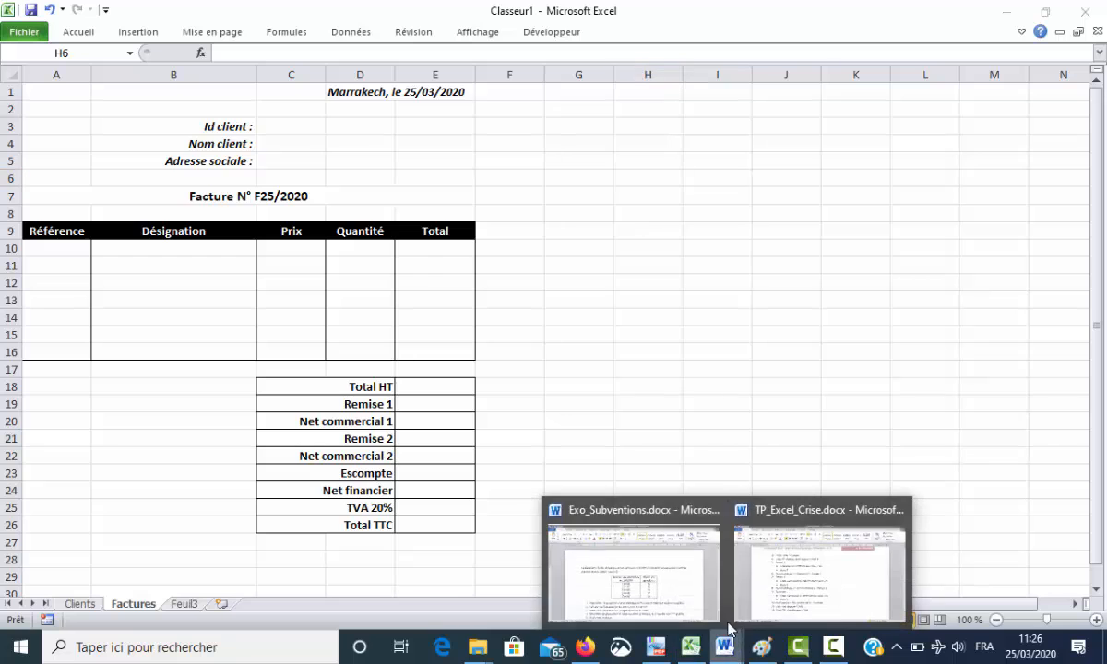
pyautogui.click(744, 552)
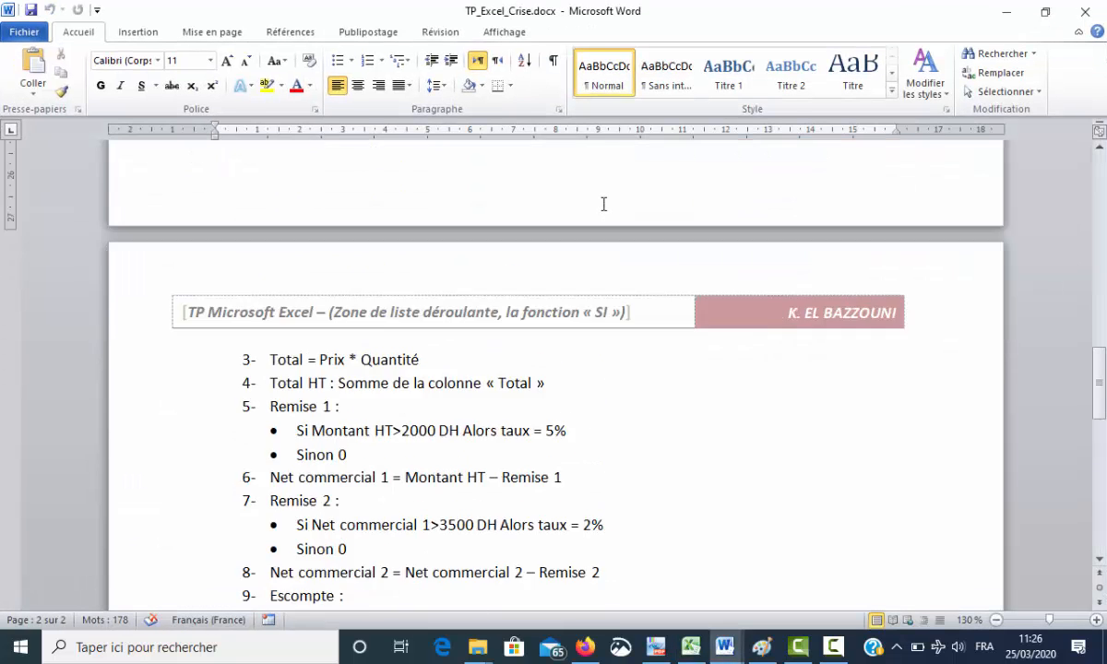
pyautogui.scroll(20, 603, 204)
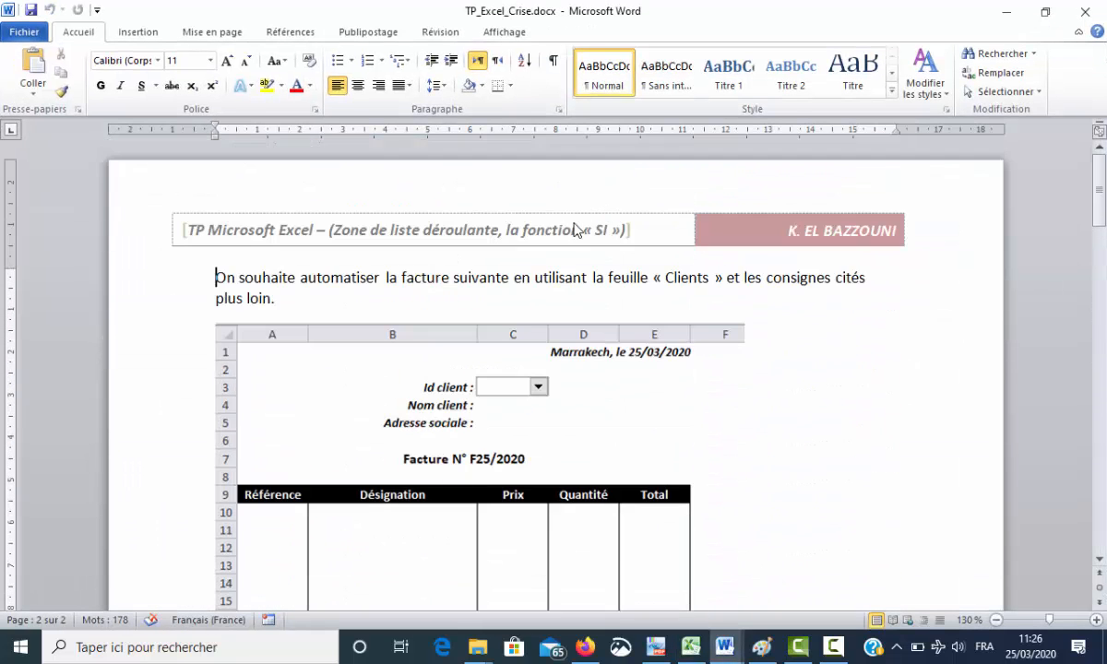
pyautogui.click(698, 648)
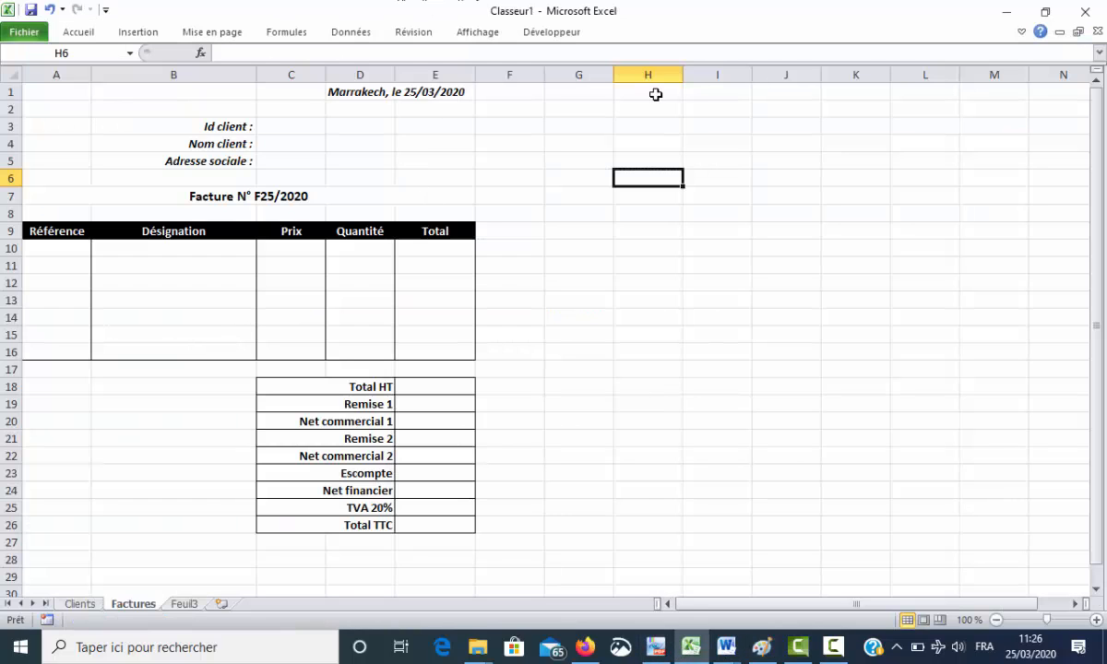
# Insert a combo box form control covering cell C3, beside the Id client label
pyautogui.click(550, 35)
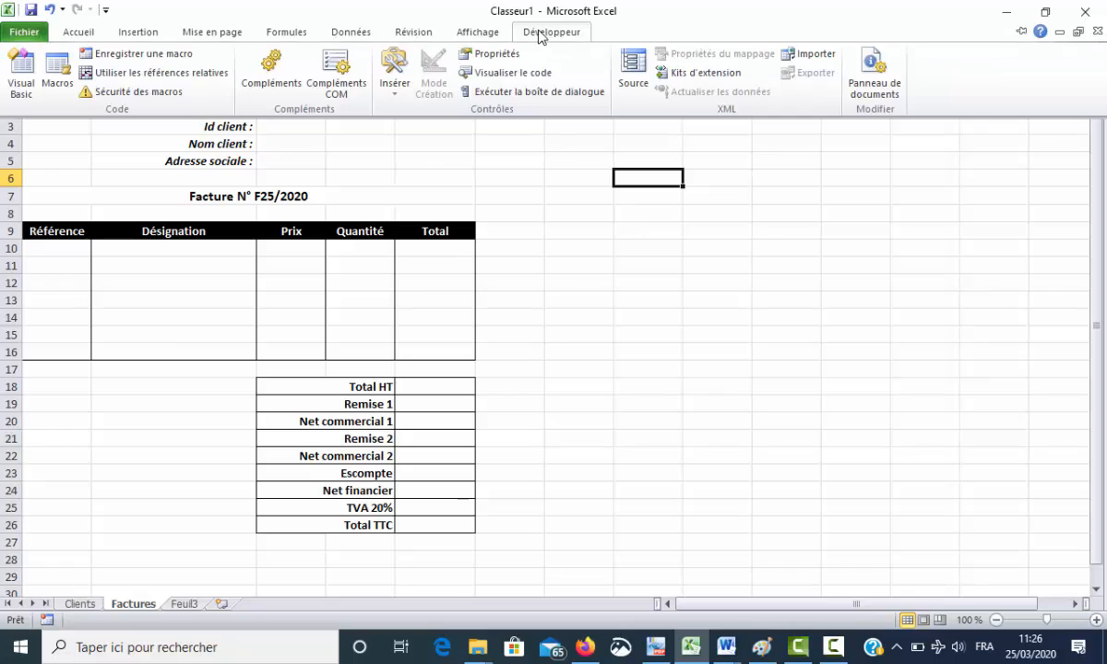
pyautogui.click(398, 94)
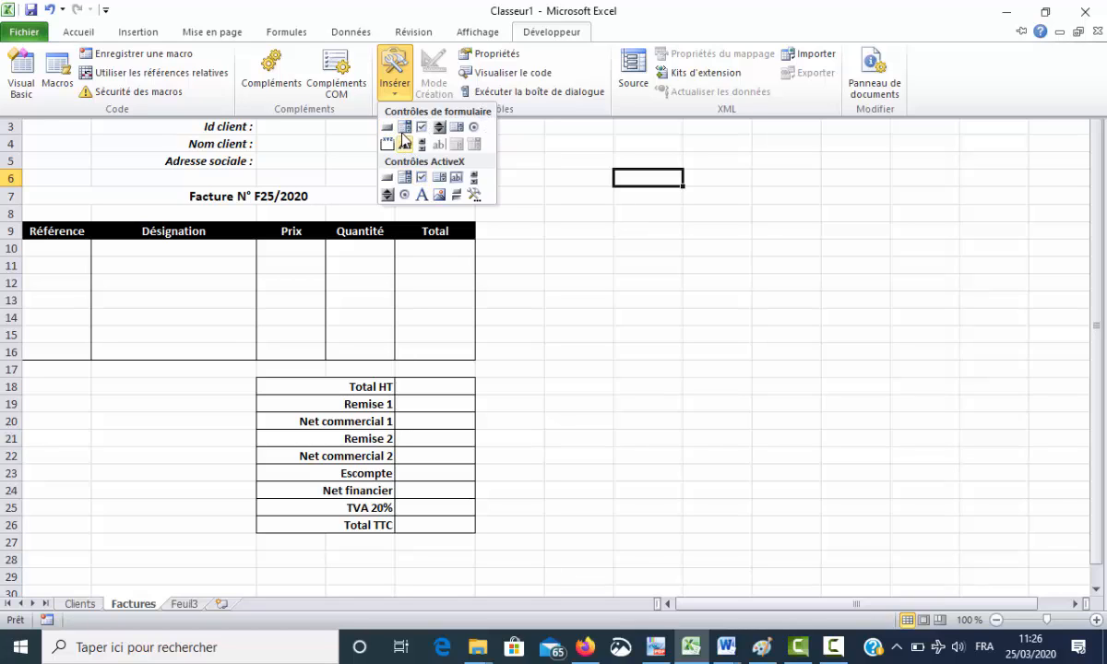
pyautogui.click(403, 128)
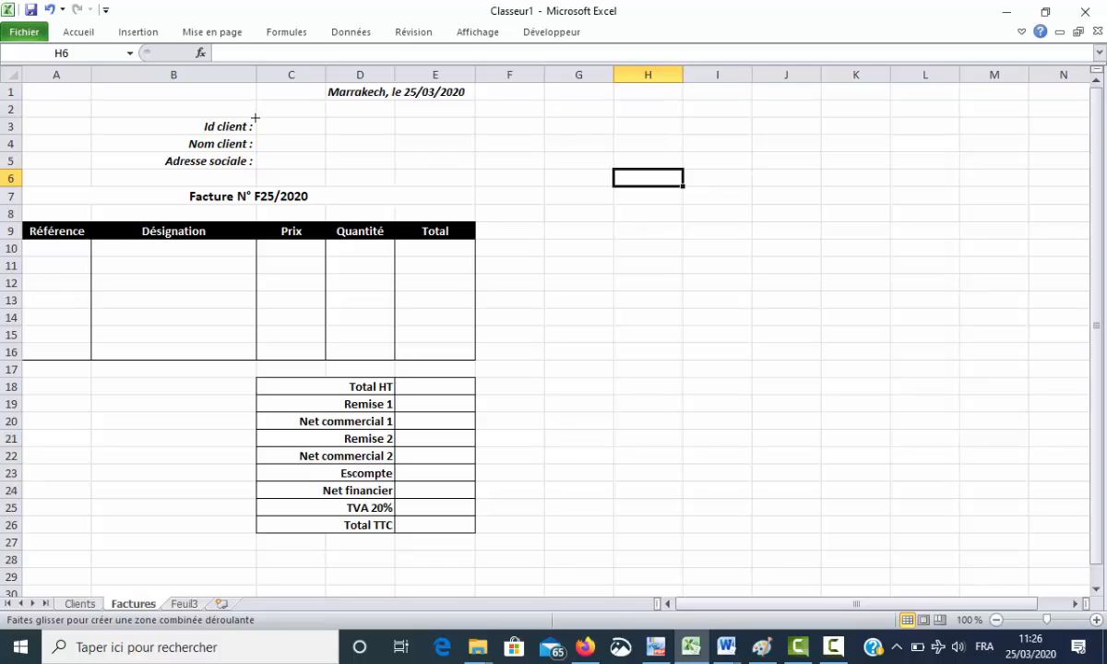
pyautogui.moveTo(256, 116); pyautogui.dragTo(326, 129)
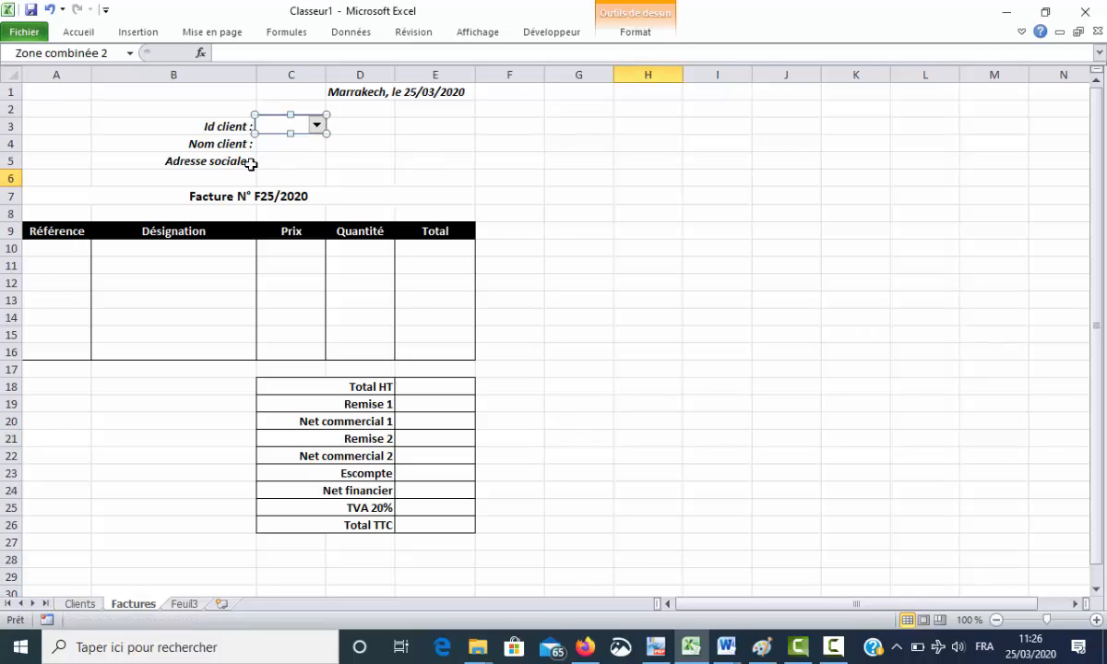
# Format the Id client combo box with Clients as its input range and C3 as its linked cell
pyautogui.rightClick(312, 127)
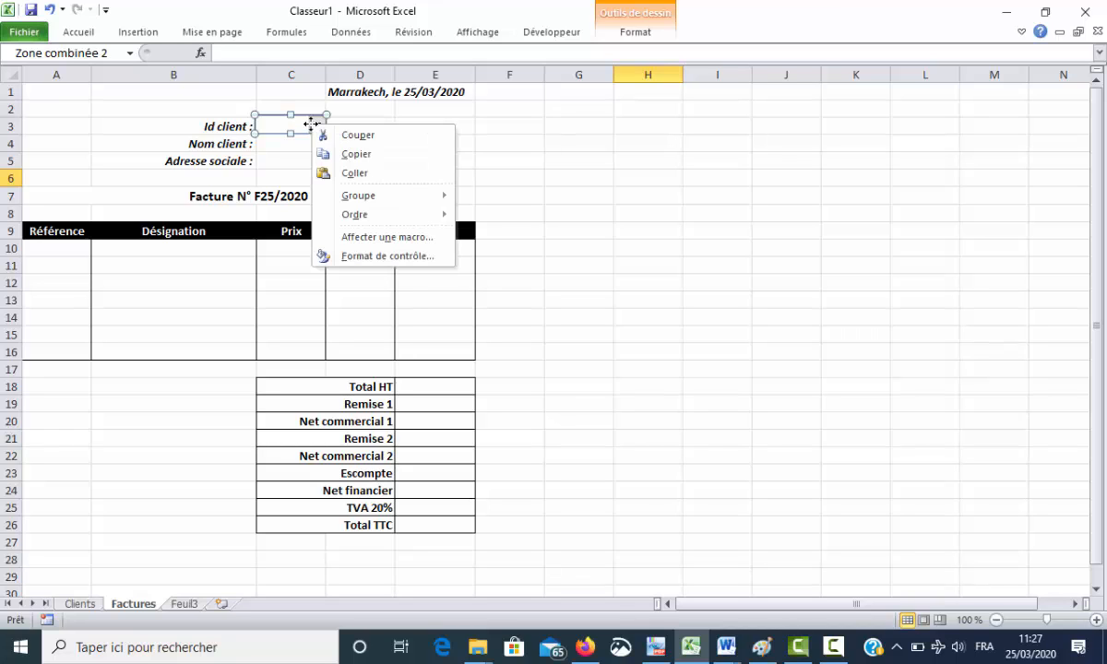
pyautogui.click(367, 258)
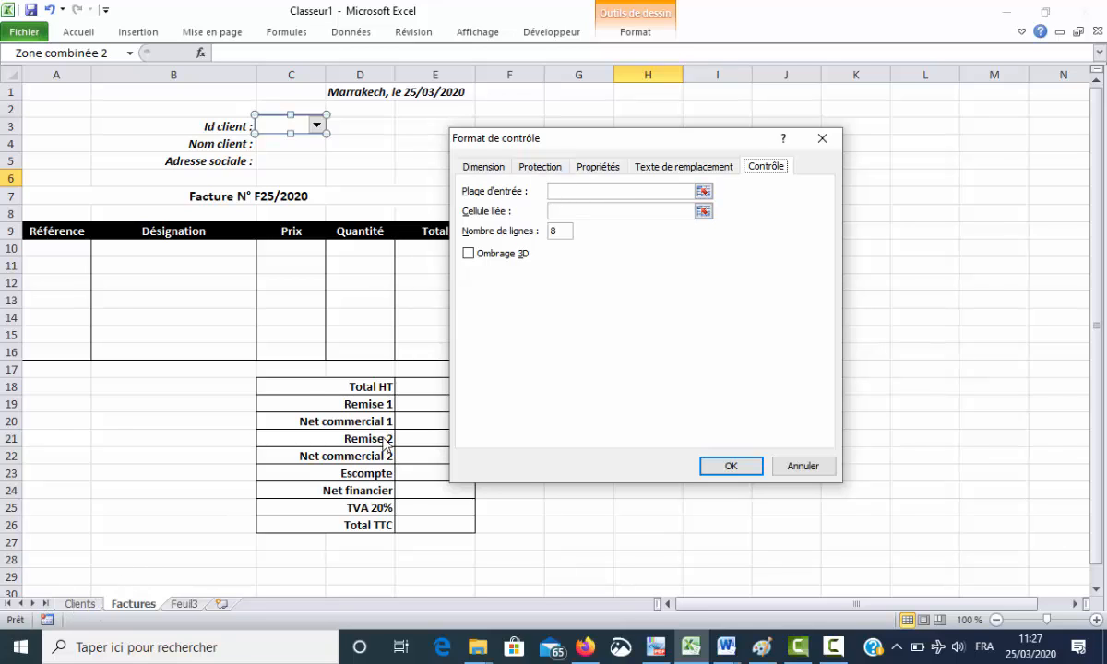
pyautogui.click(570, 190)
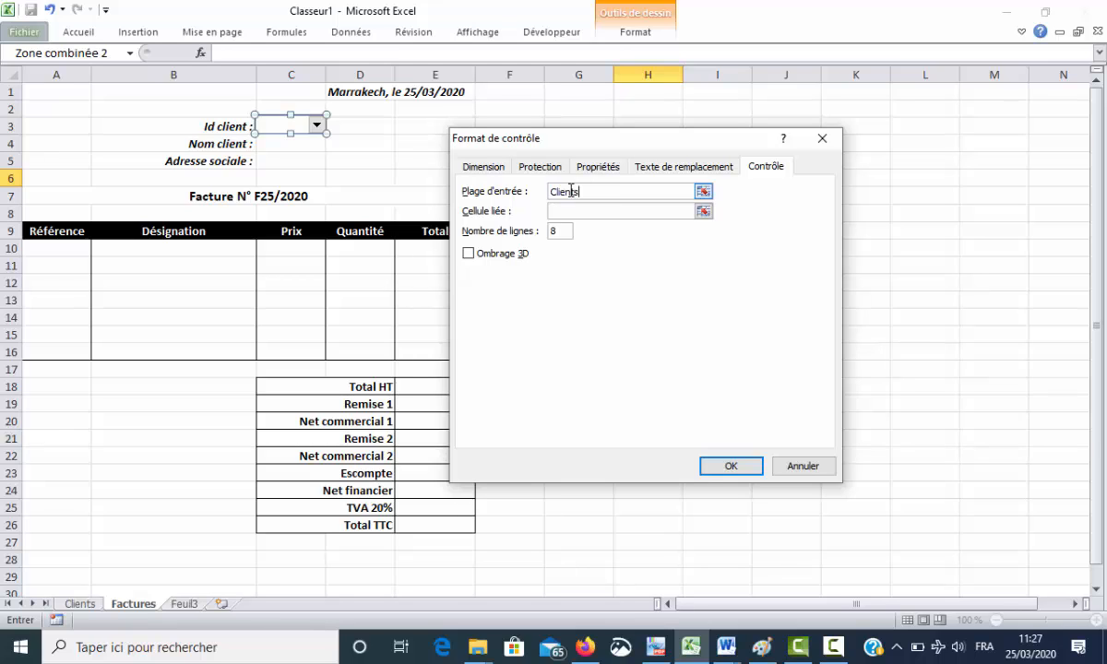
pyautogui.click(588, 212)
pyautogui.click(588, 211)
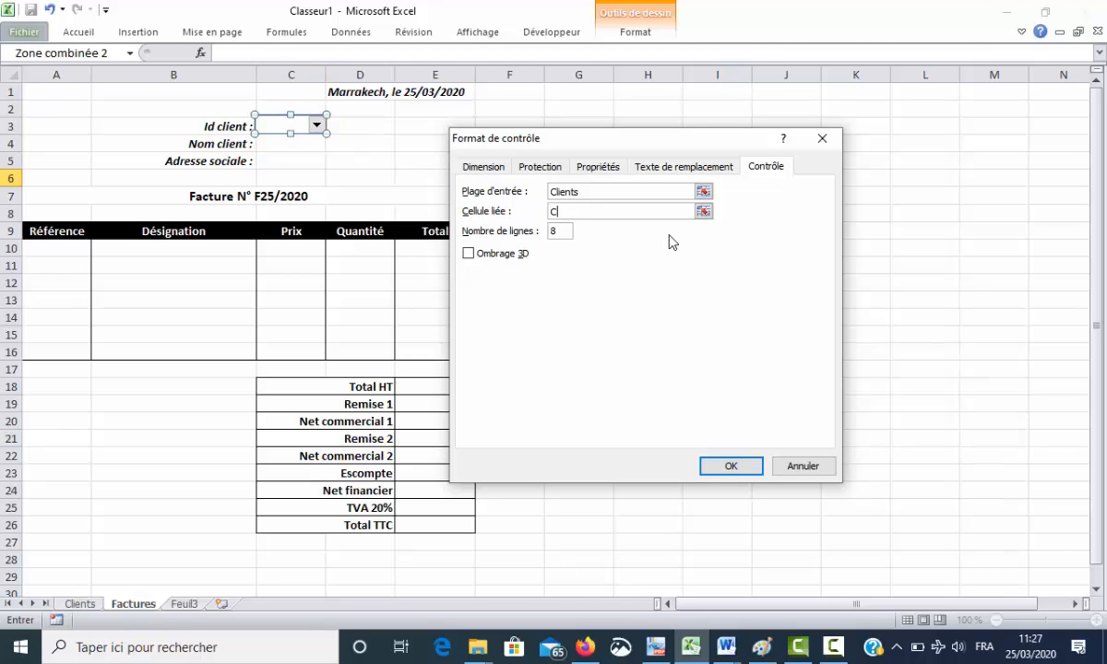
pyautogui.click(725, 467)
pyautogui.click(462, 158)
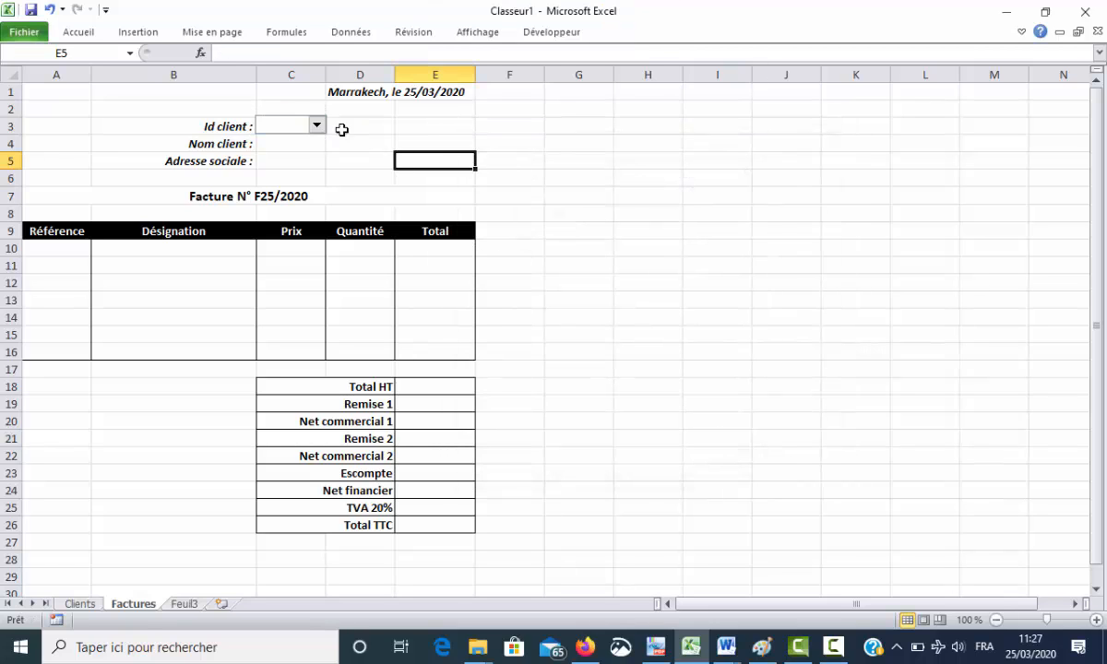
# Browse the Id client drop-down list through to its last entry and select IC0001
pyautogui.click(315, 126)
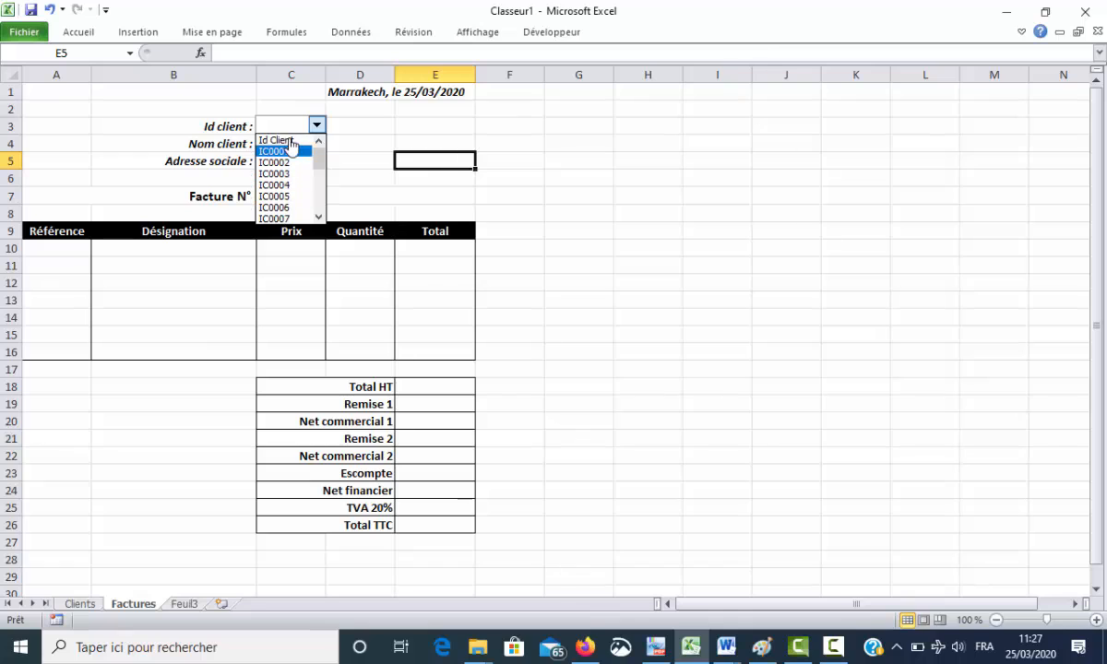
pyautogui.scroll(-5, 323, 205)
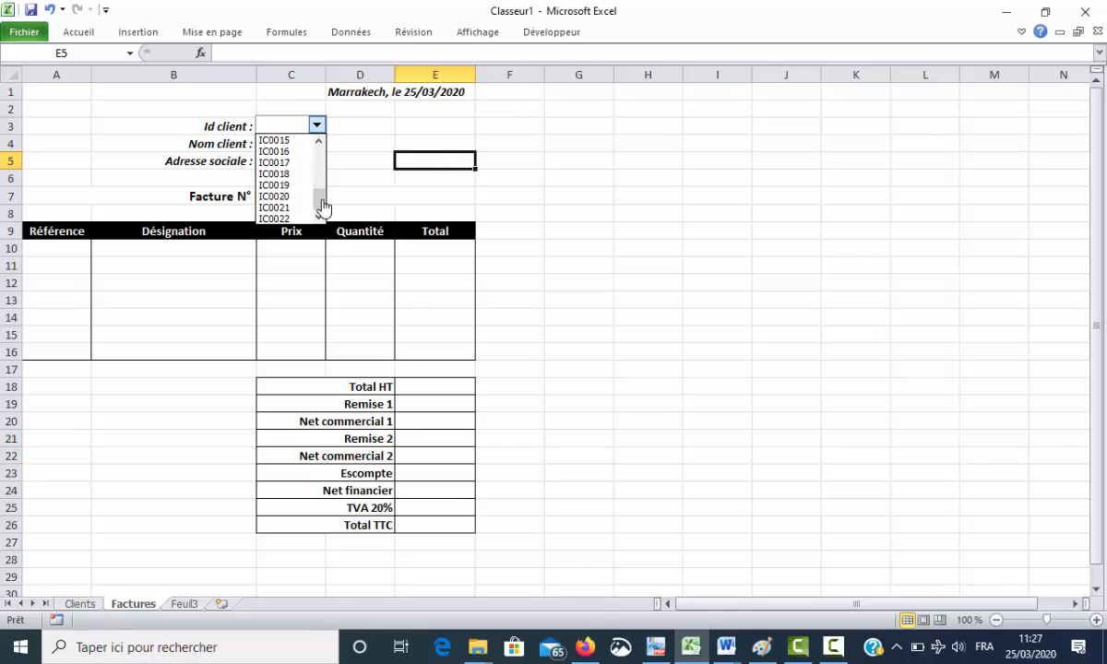
pyautogui.moveTo(321, 214); pyautogui.dragTo(317, 148)
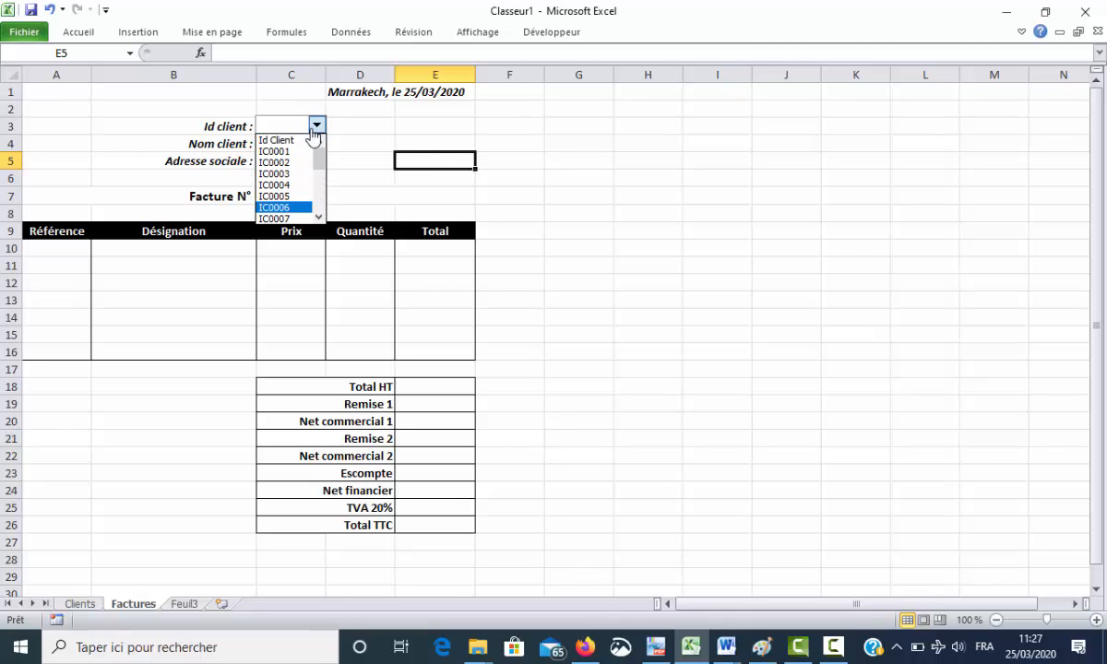
pyautogui.click(277, 140)
pyautogui.click(315, 129)
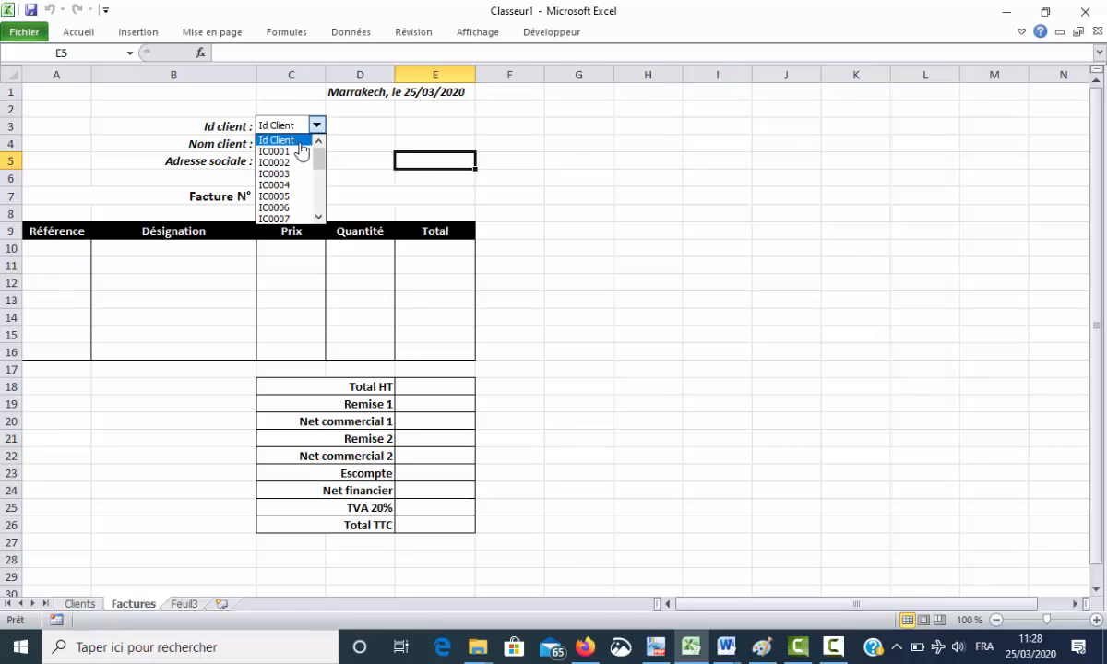
pyautogui.click(295, 151)
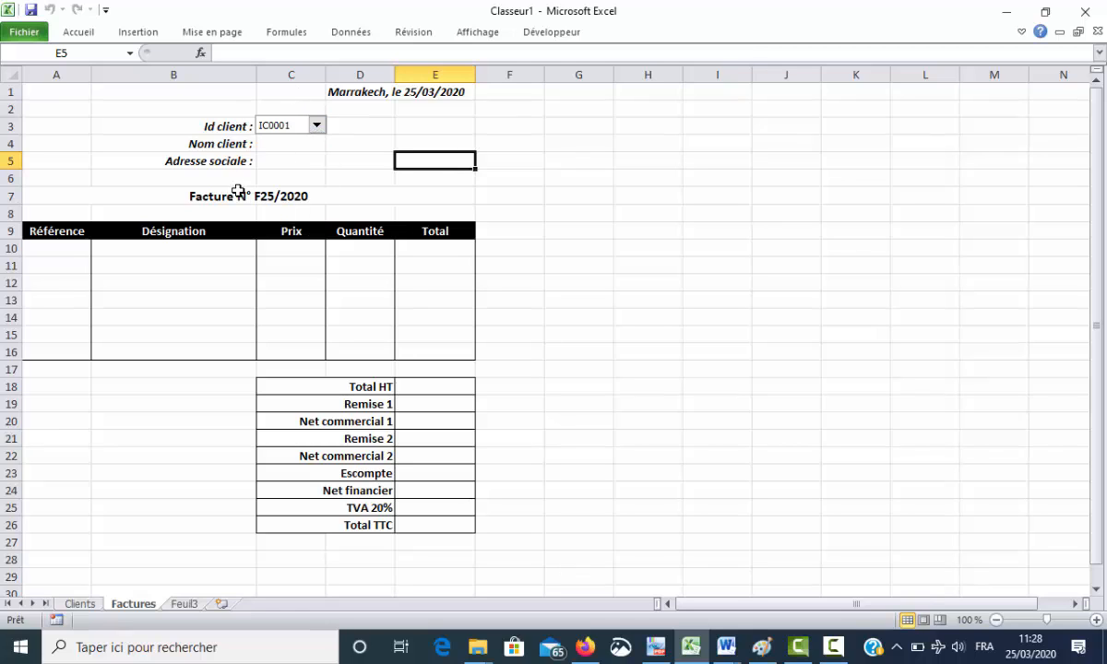
# Enter =index(clients;c3;2) in cell C4 for the Nom client, consulting the exercise document in Word before giving the column number
pyautogui.click(302, 141)
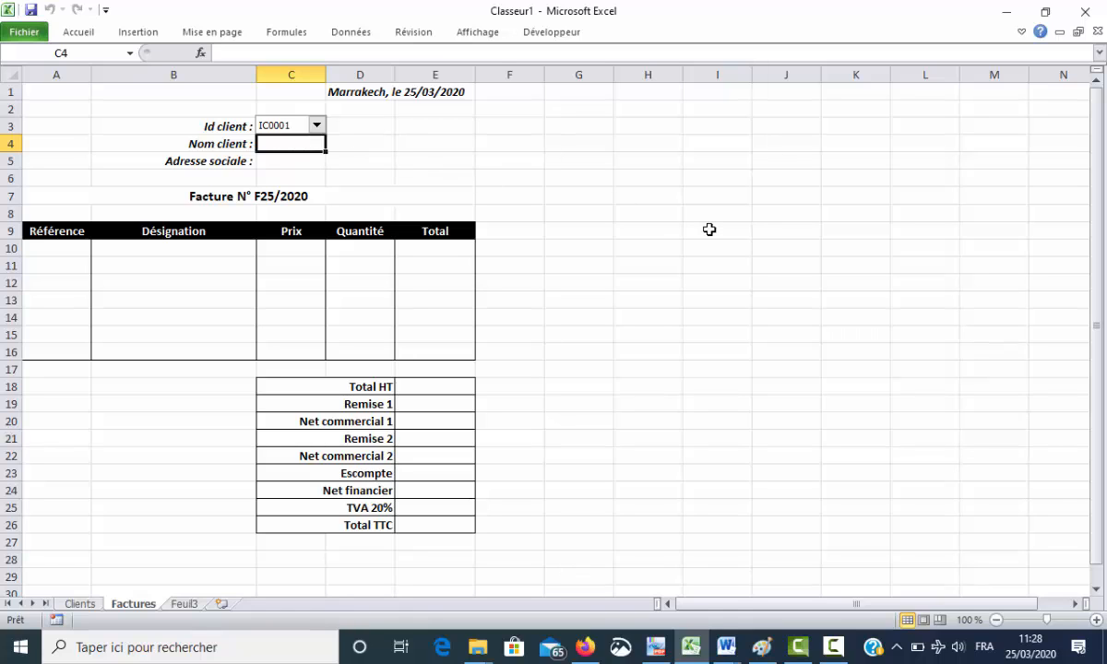
pyautogui.write('=index')
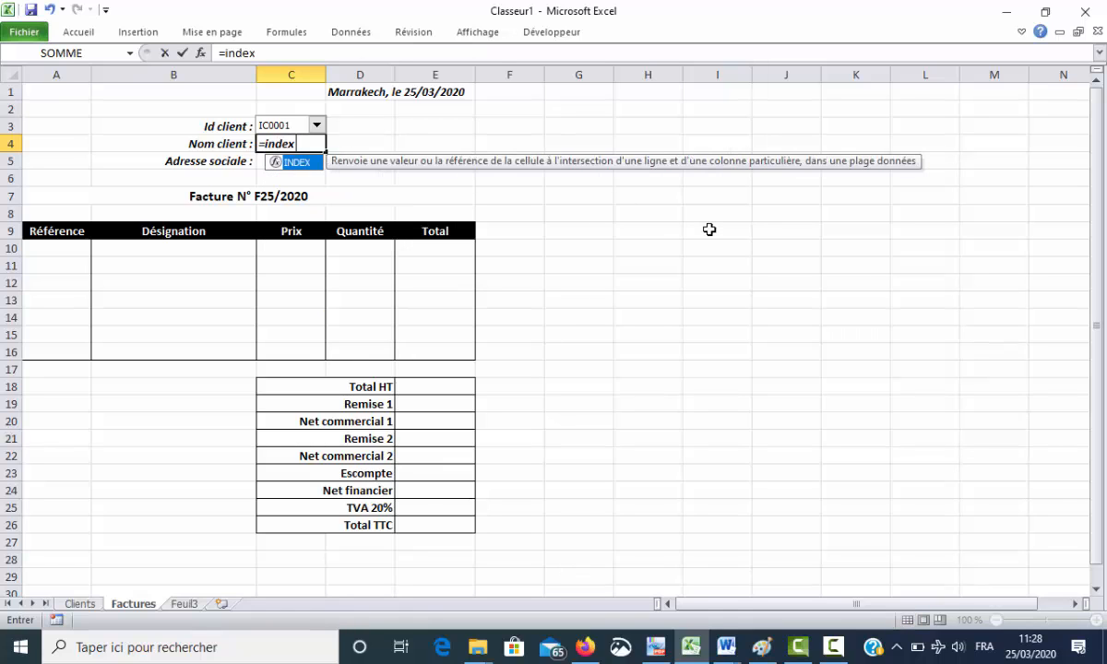
pyautogui.write('(')
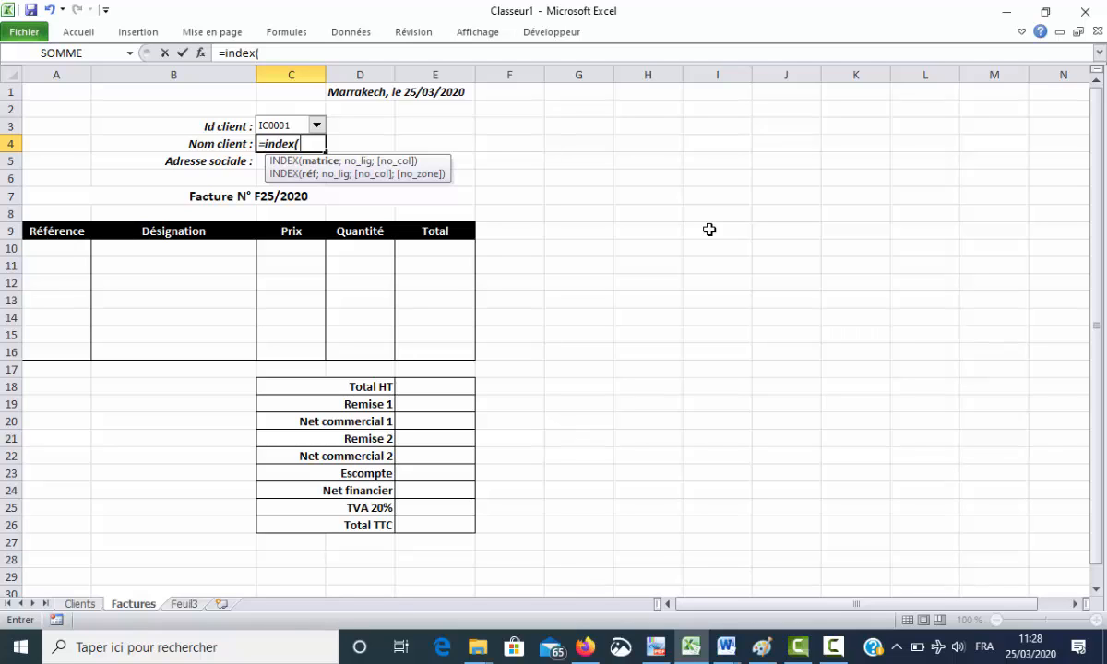
pyautogui.write('cle')
pyautogui.press('BackSpace')
pyautogui.press('BackSpace')
pyautogui.press('BackSpace')
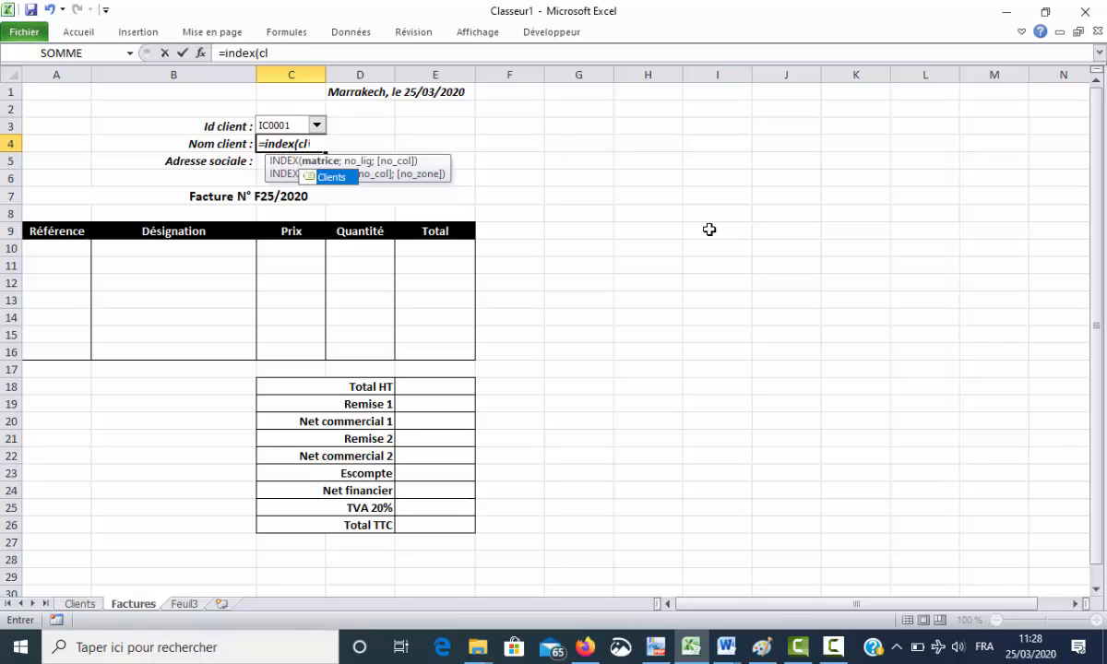
pyautogui.write('ts;')
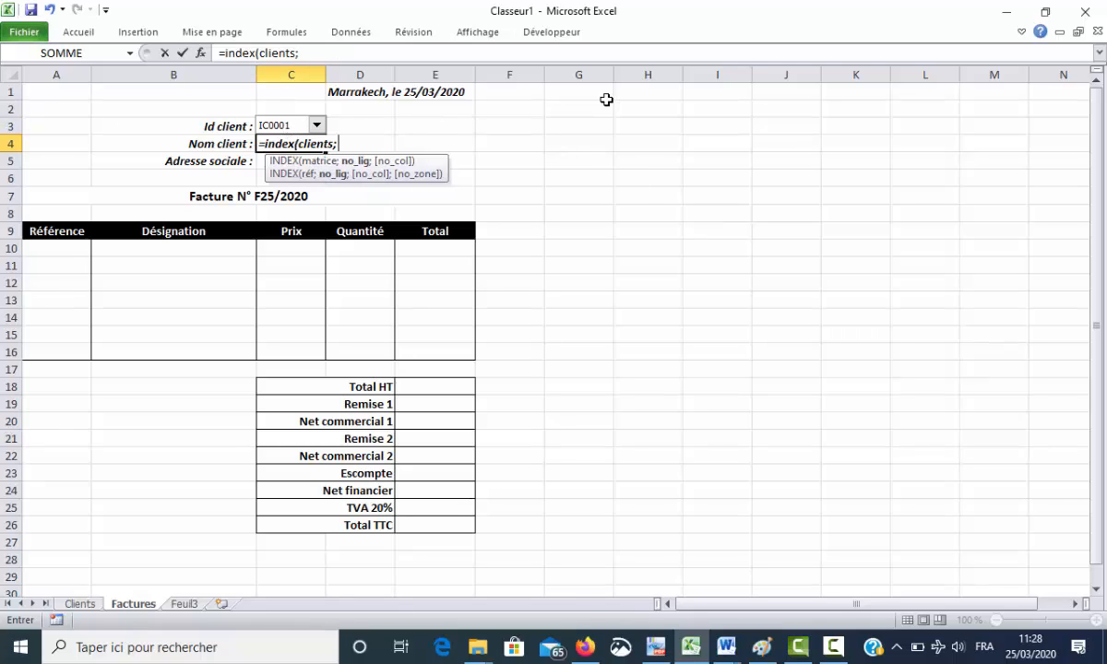
pyautogui.write('c3;')
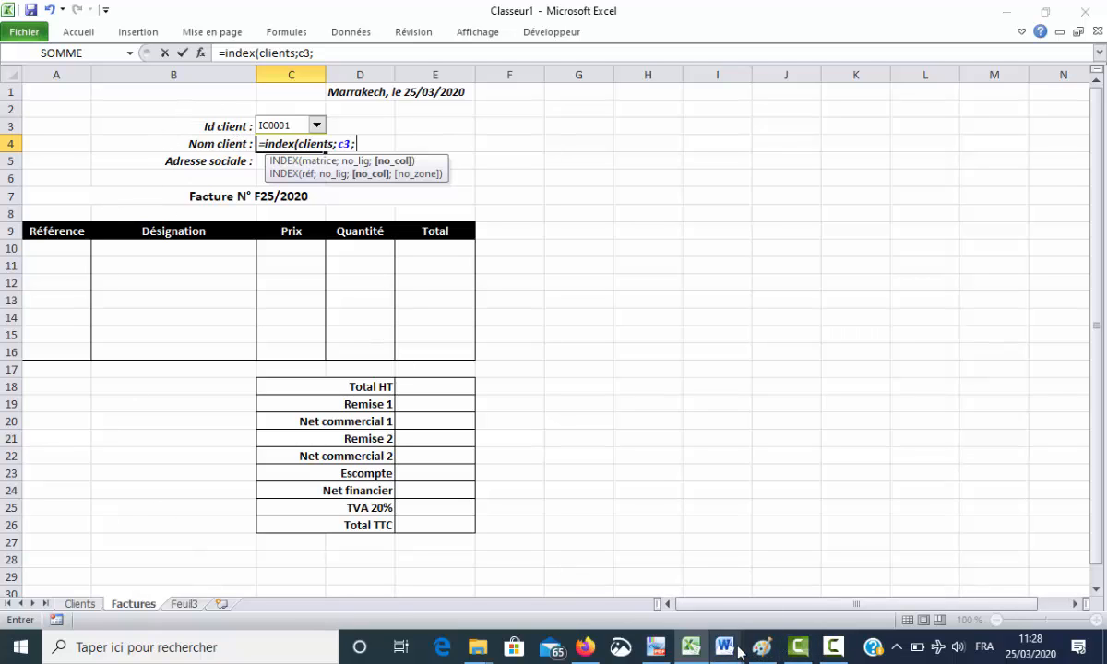
pyautogui.moveTo(726, 649)
pyautogui.click(769, 535)
pyautogui.scroll(-10, 716, 352)
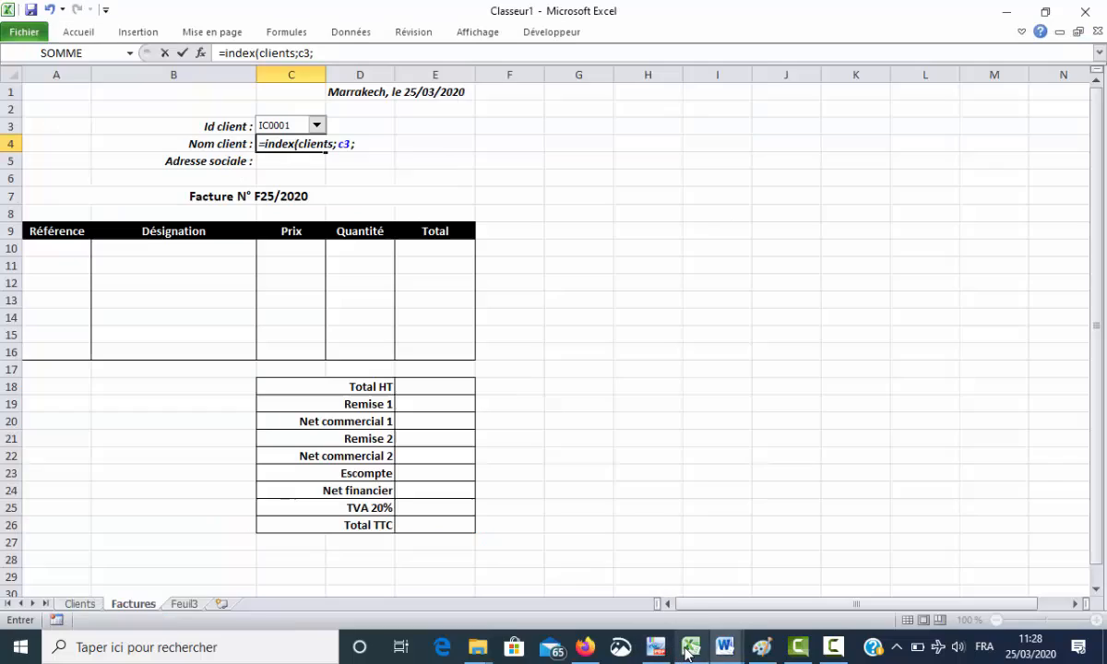
pyautogui.click(692, 647)
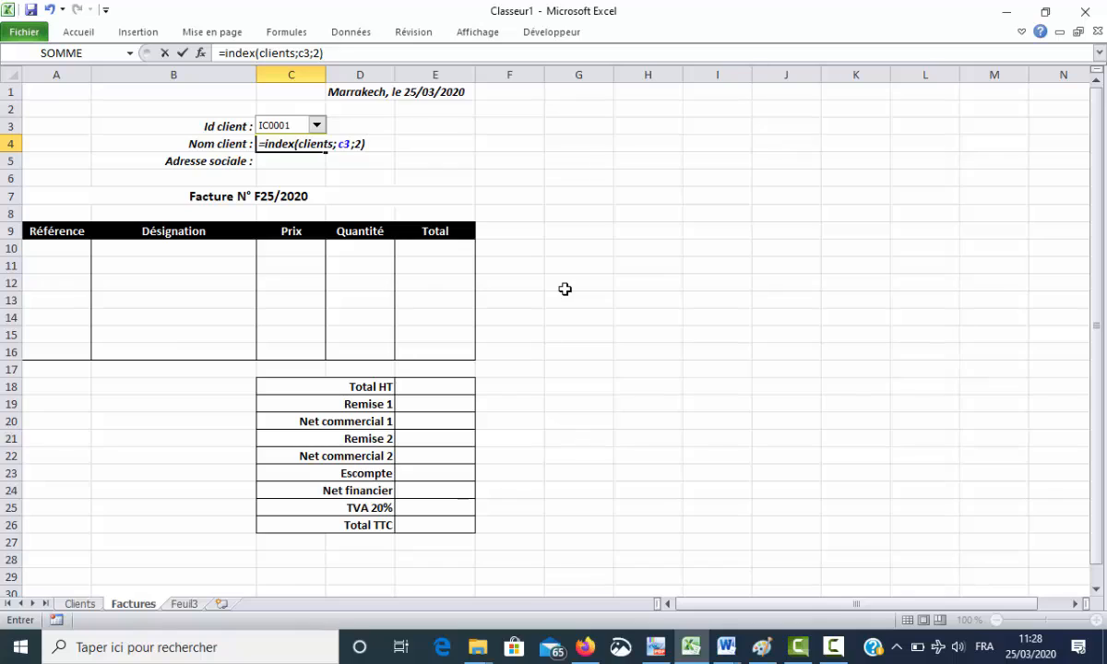
pyautogui.press('Return')
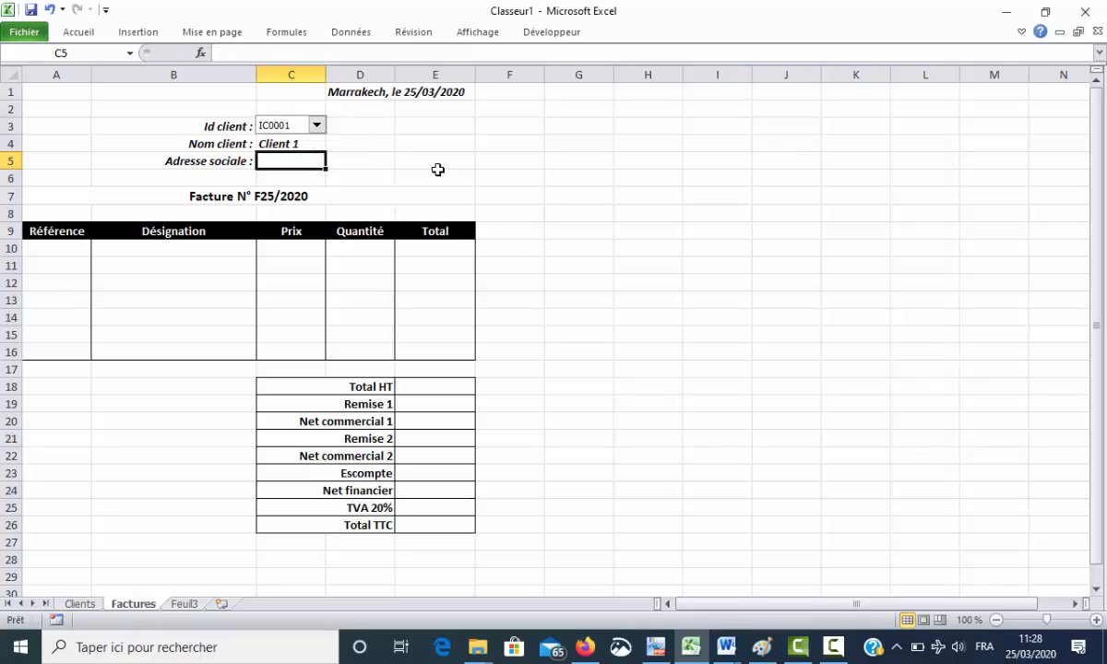
# Enter =index(clients;c3;3) in cell C5 to retrieve the client's Adresse sociale
pyautogui.write('=index')
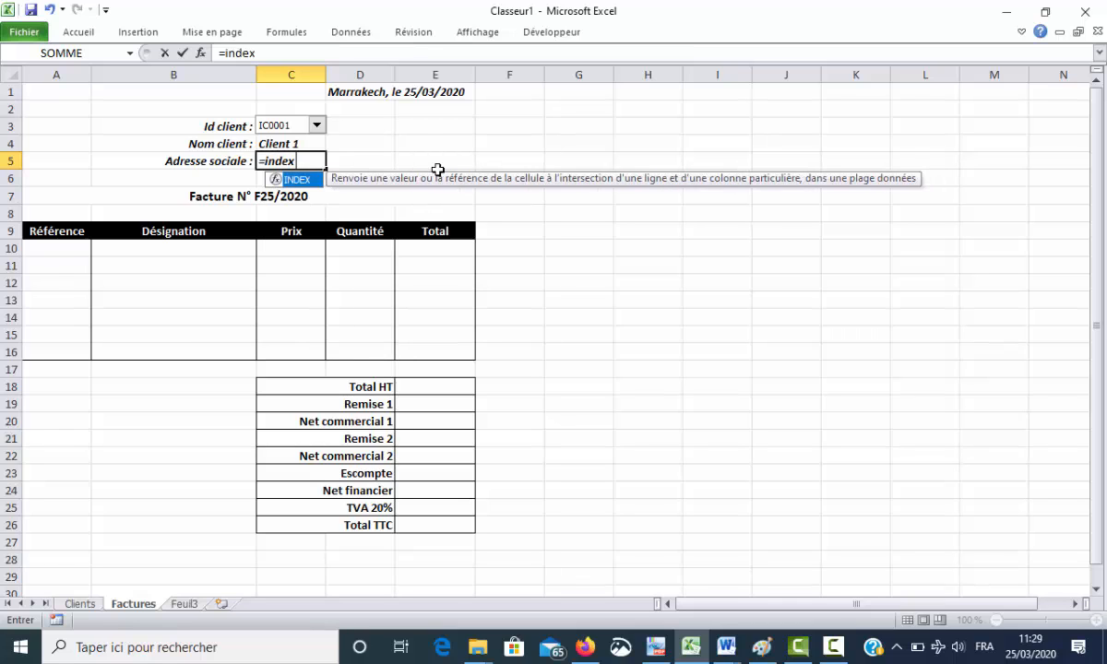
pyautogui.write('(clients')
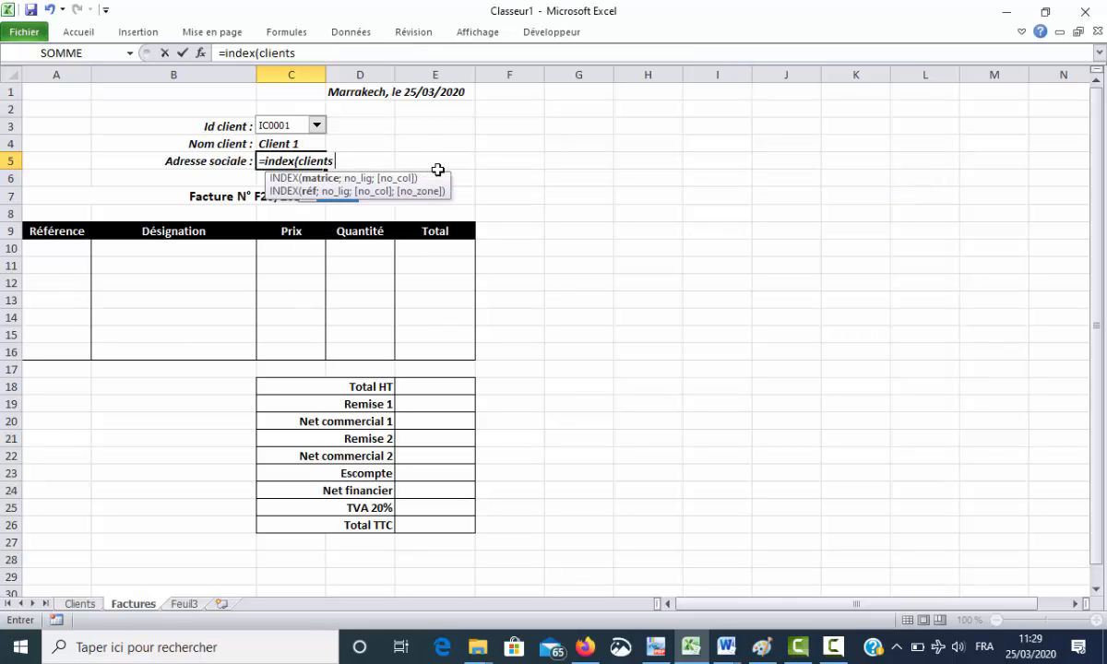
pyautogui.write(';c')
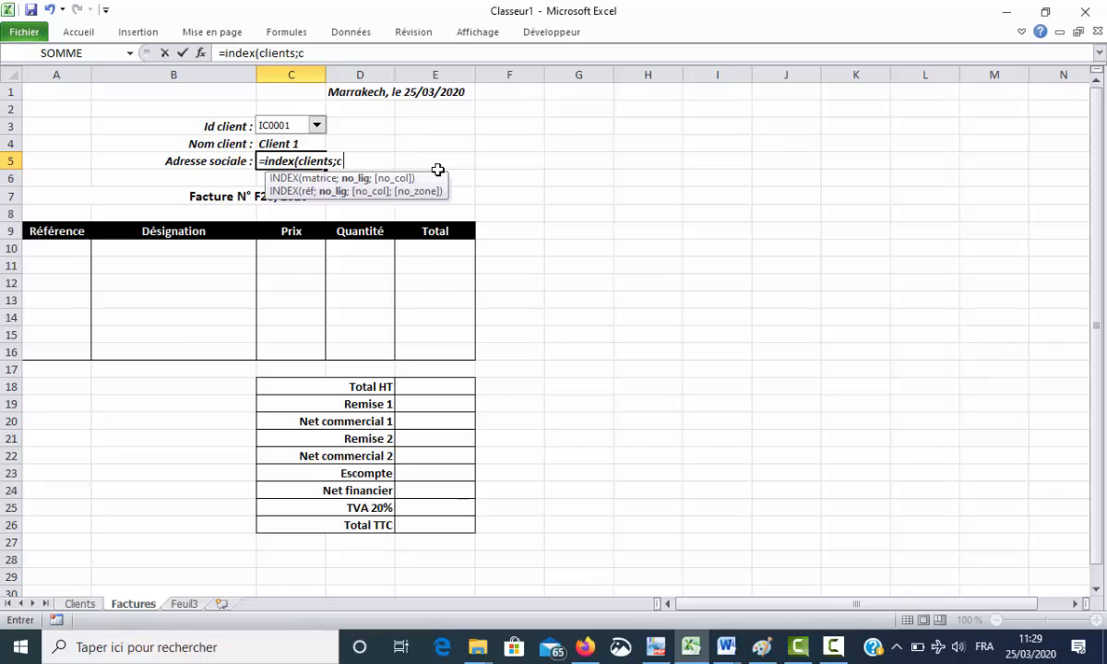
pyautogui.write('3;')
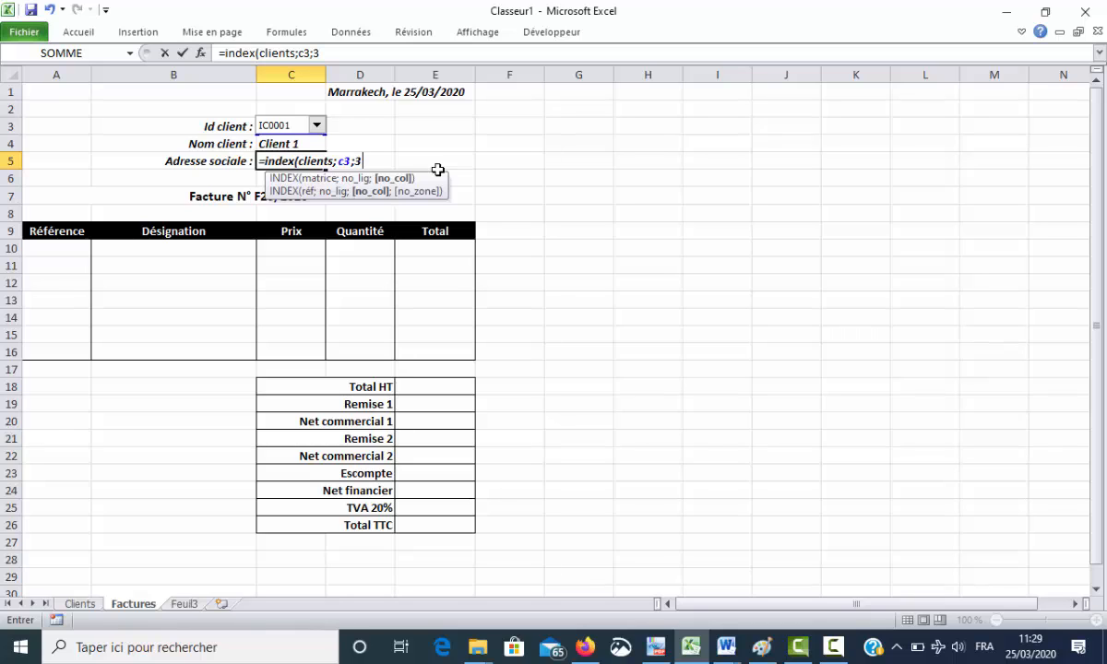
pyautogui.write('3)')
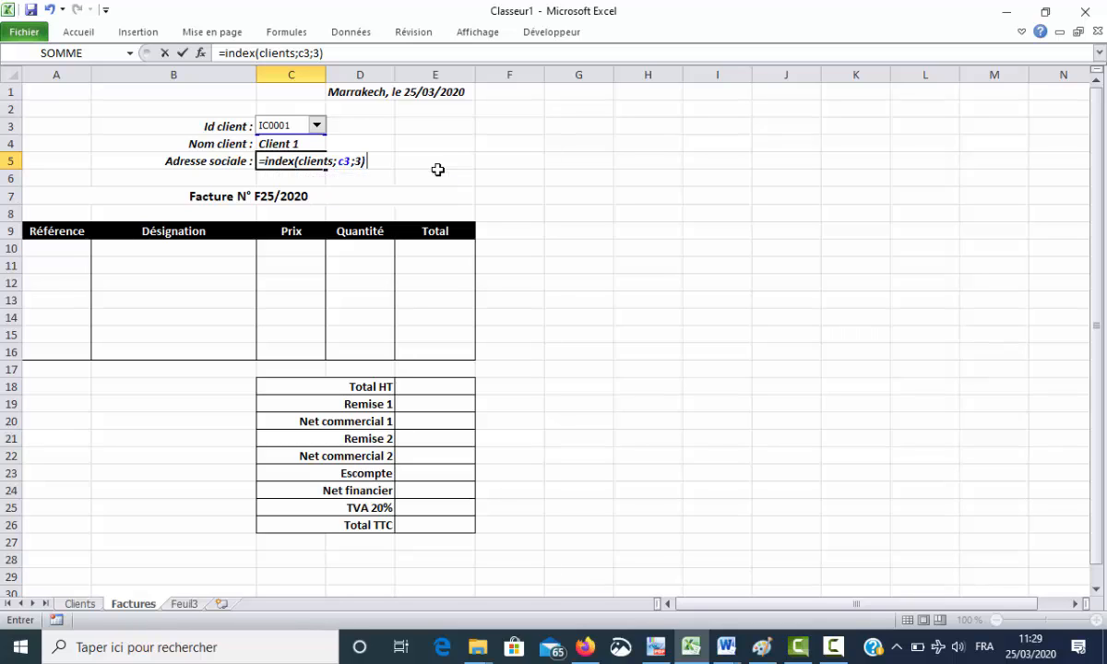
pyautogui.press('Return')
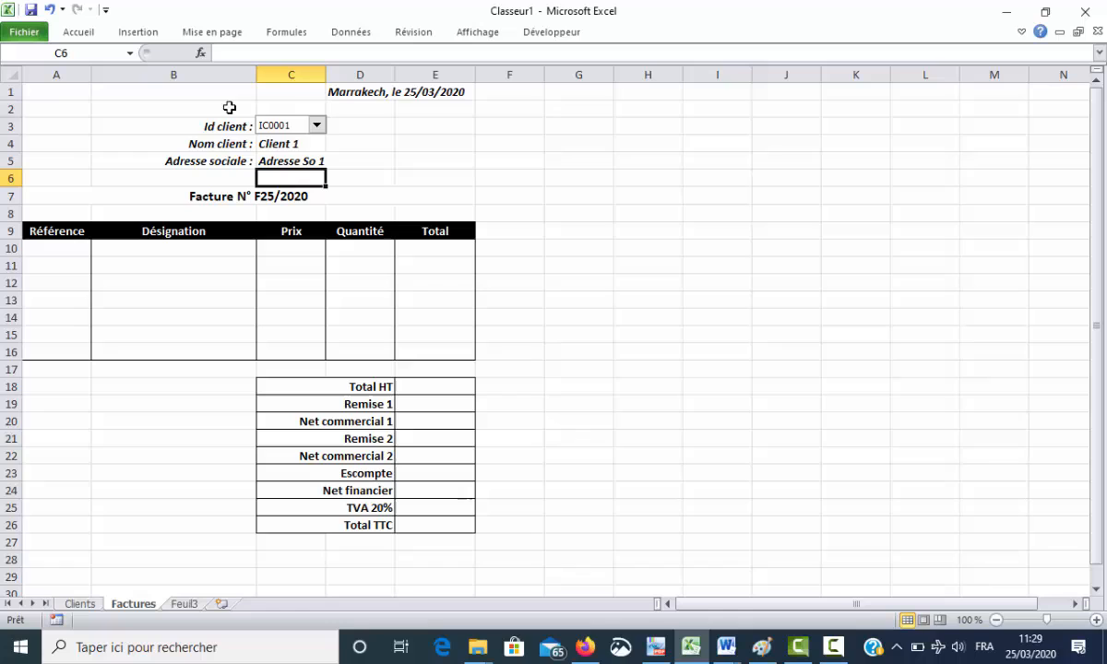
# Select client IC0007 in the Id client drop-down list to test the name and address formulas
pyautogui.click(316, 124)
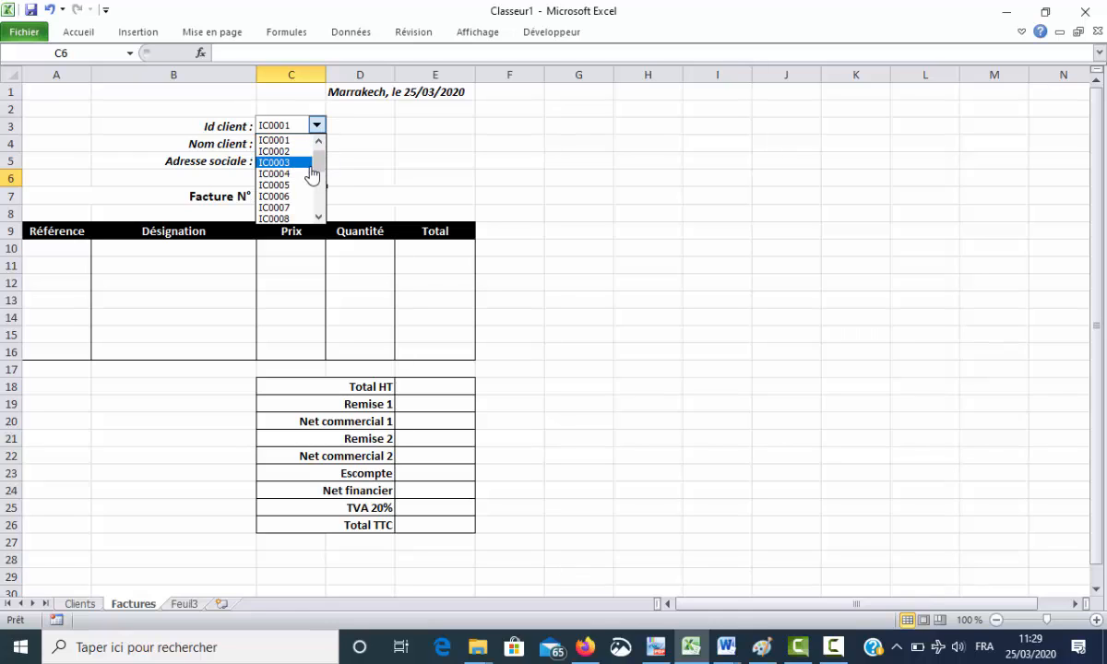
pyautogui.click(289, 174)
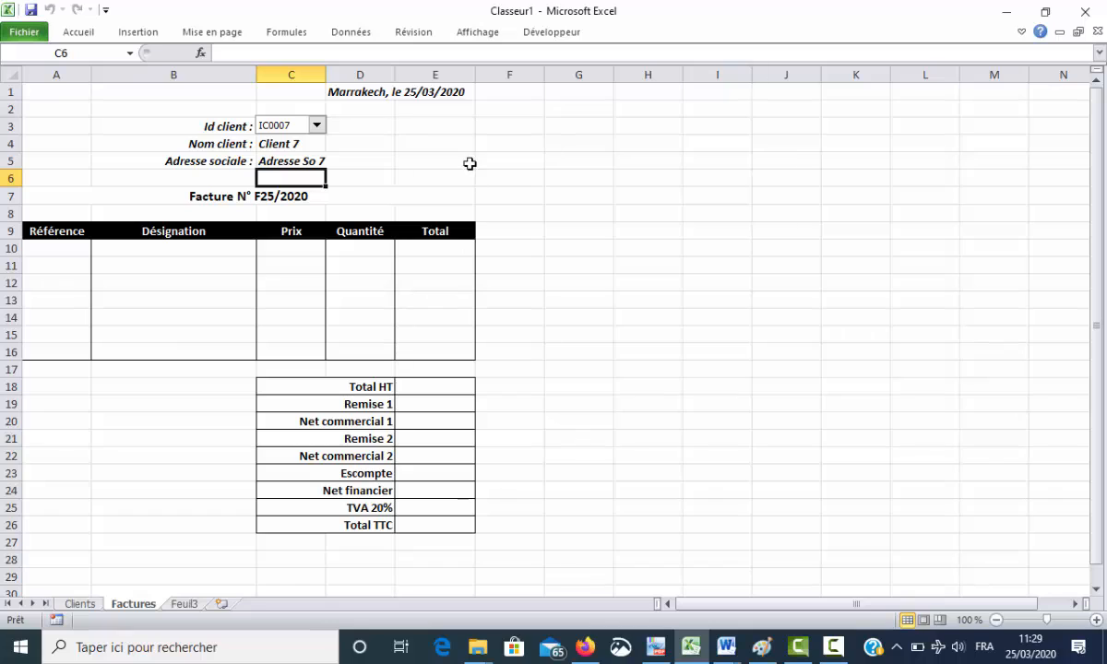
pyautogui.click(503, 140)
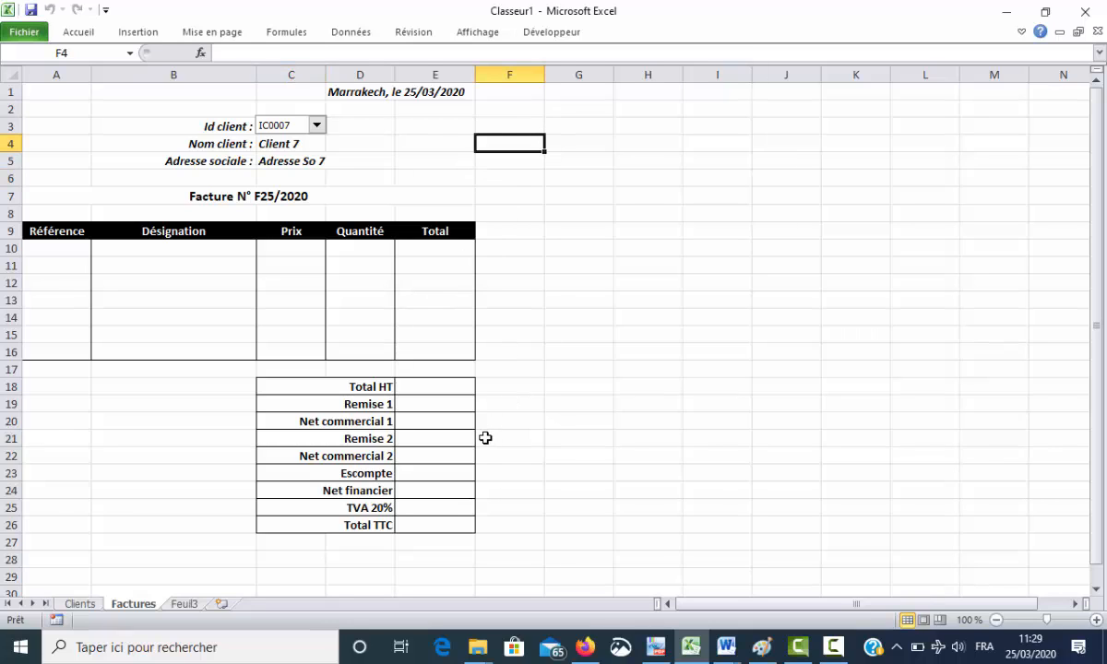
pyautogui.click(420, 406)
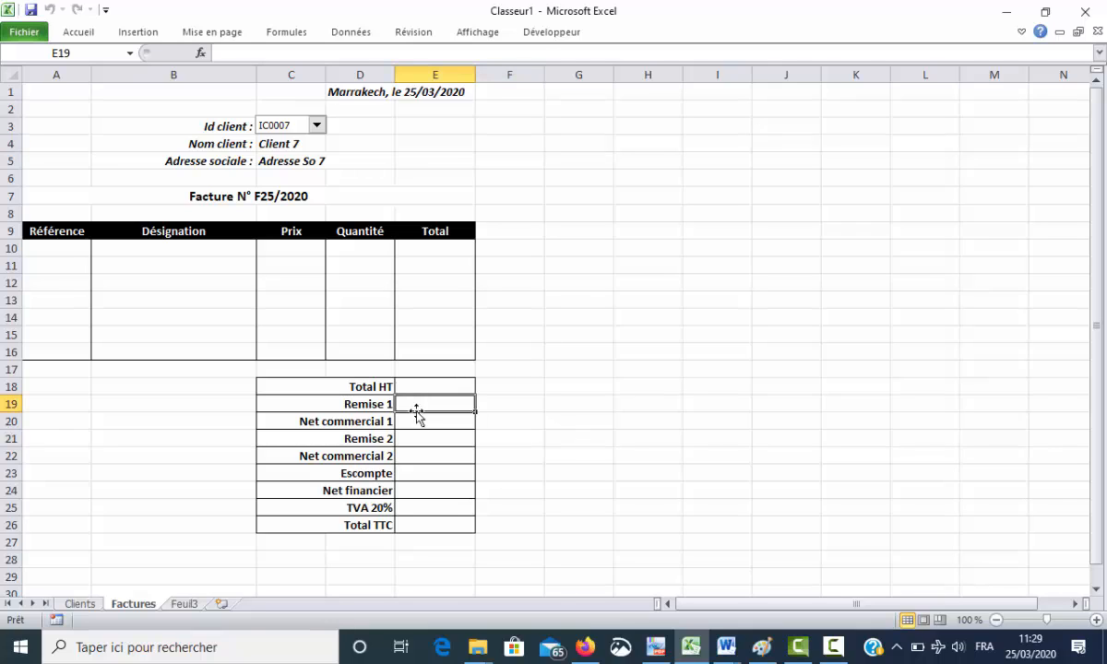
pyautogui.click(420, 442)
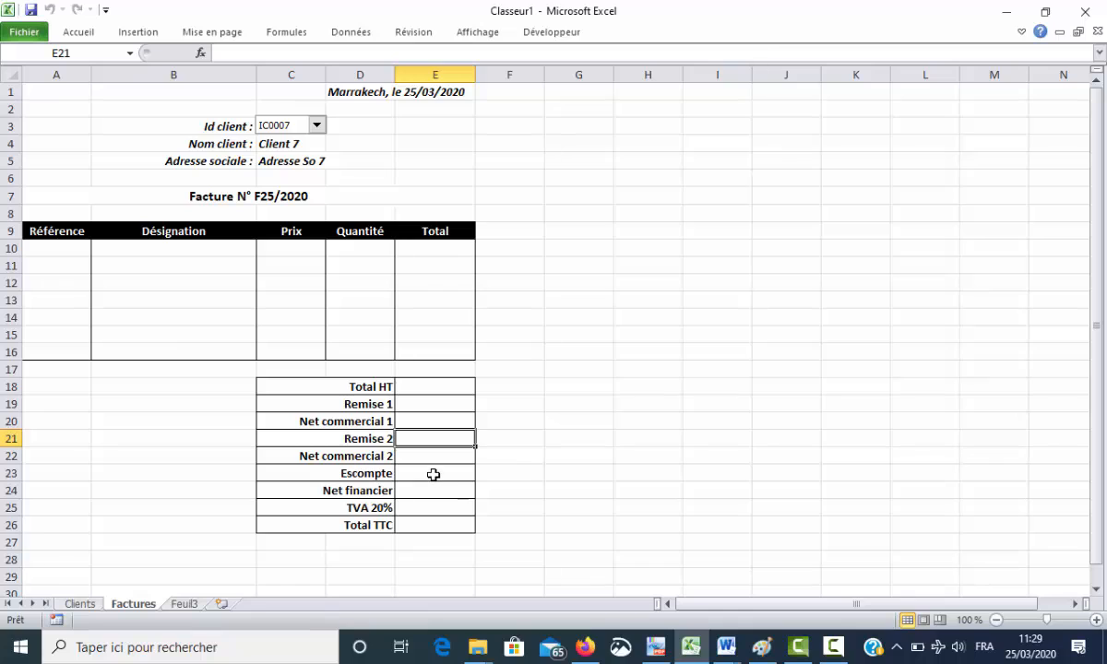
pyautogui.click(434, 474)
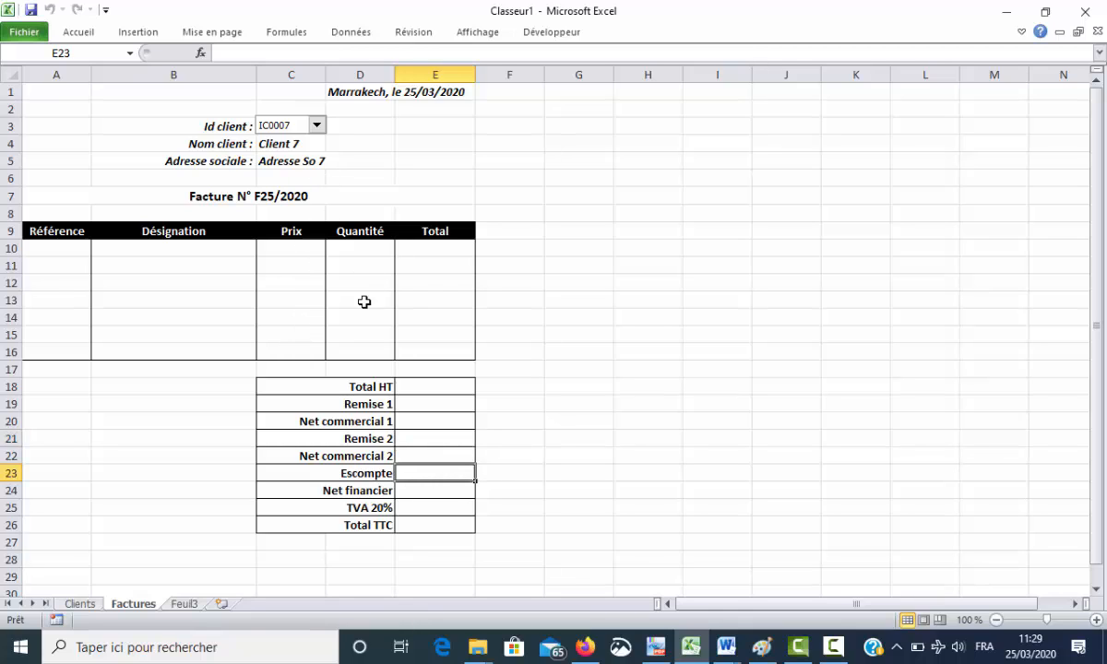
# Name the price cells C10:C16 Prix and the quantity cells D10:D16 Quantité
pyautogui.moveTo(294, 247); pyautogui.dragTo(292, 351)
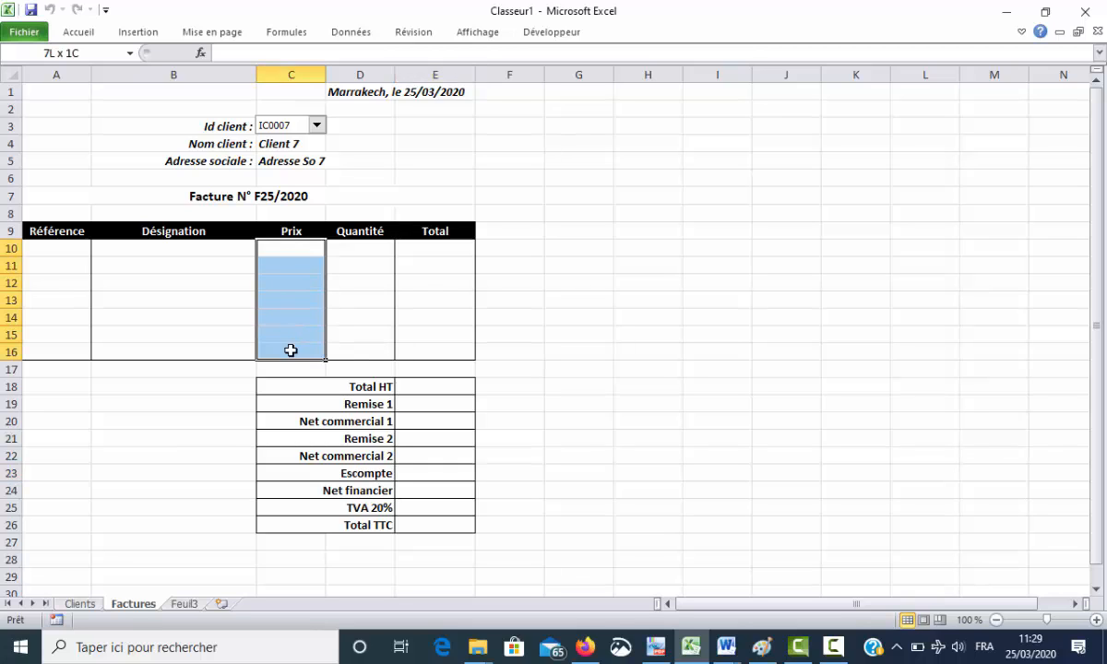
pyautogui.click(99, 53)
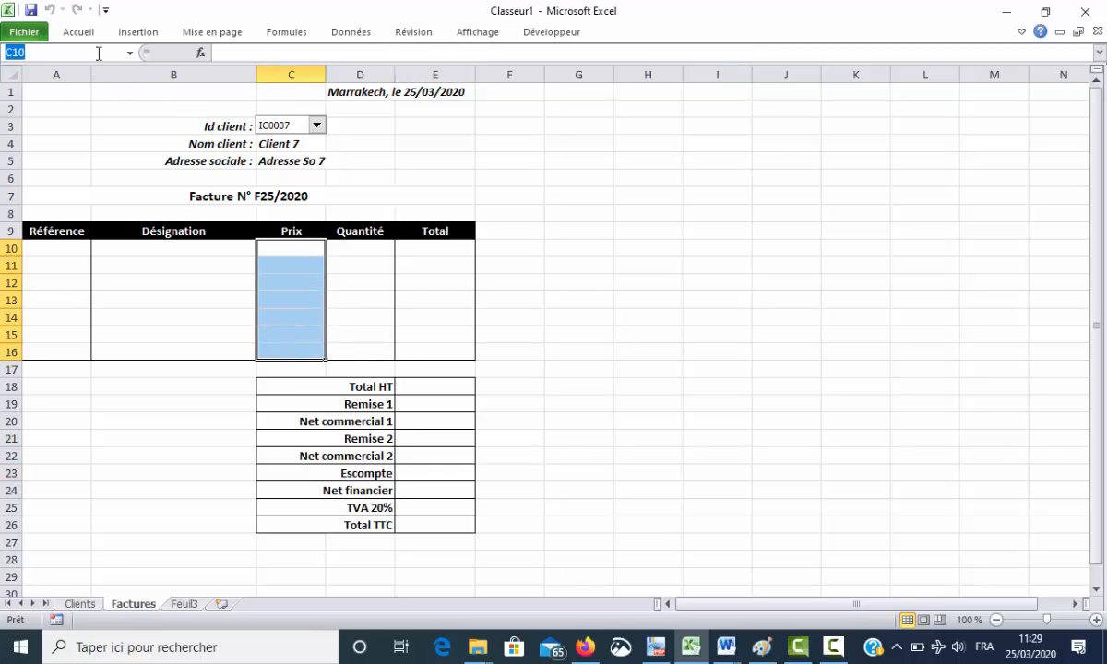
pyautogui.write('Prix')
pyautogui.press('Return')
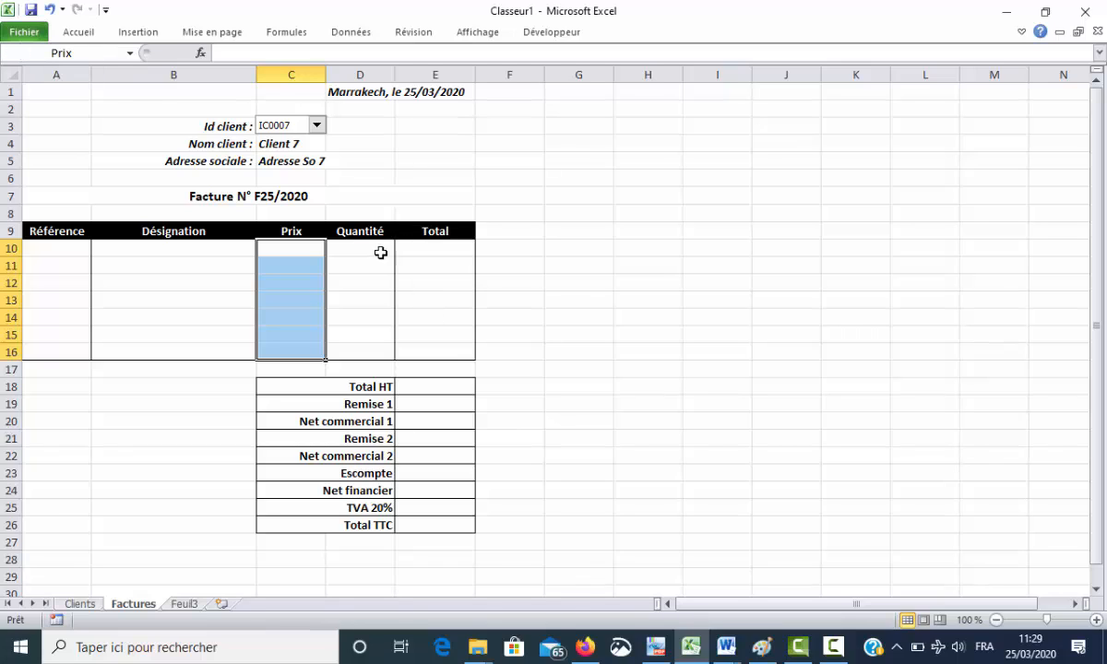
pyautogui.moveTo(361, 247); pyautogui.dragTo(341, 348)
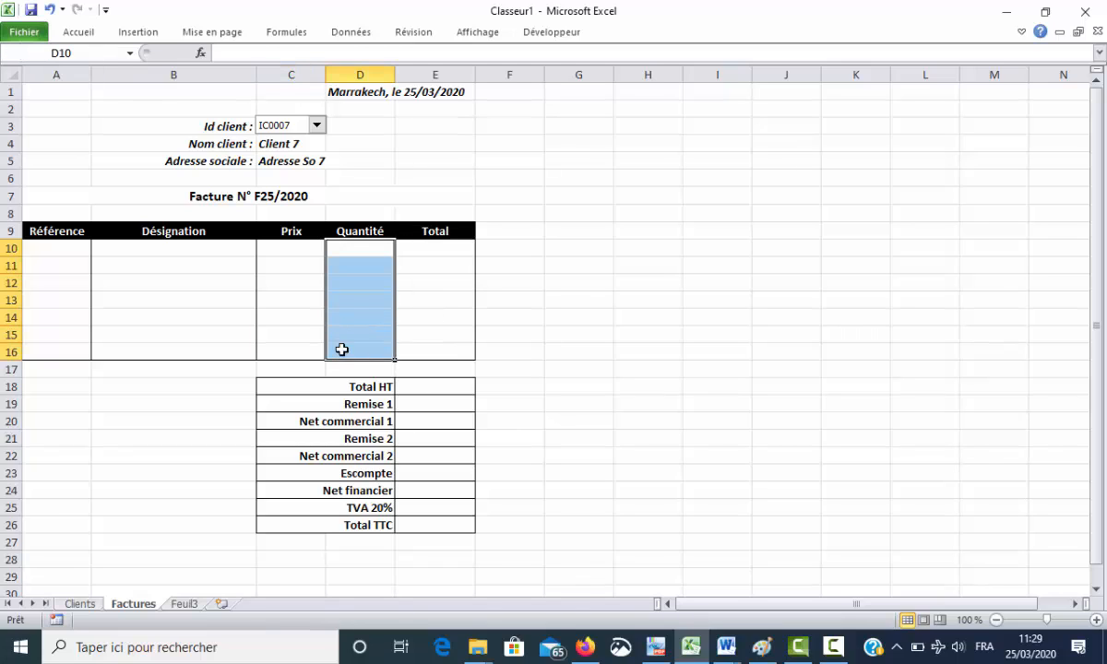
pyautogui.click(84, 48)
pyautogui.write('Quantité')
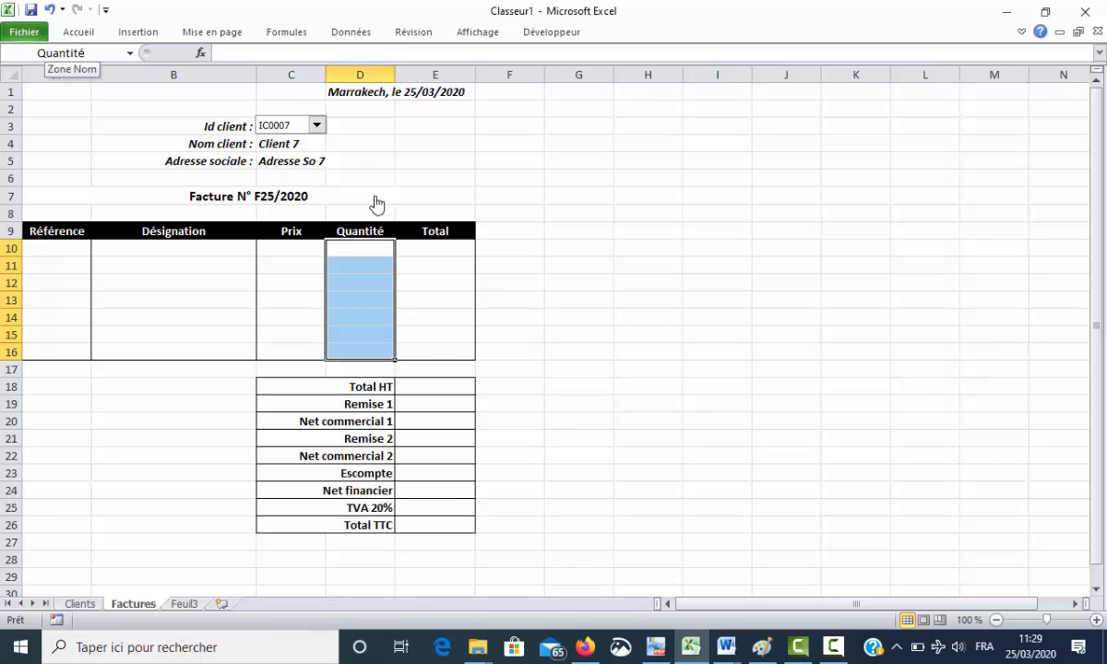
# Name the invoice line cells E10:E16 in the Total column as Total
pyautogui.moveTo(440, 250); pyautogui.dragTo(432, 347)
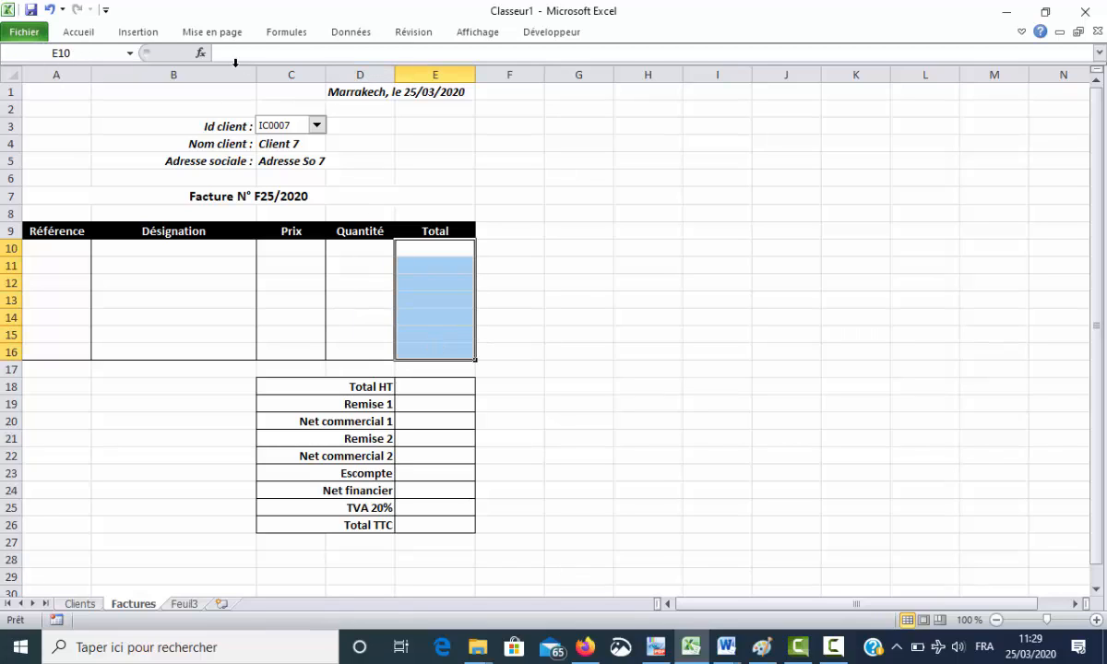
pyautogui.click(93, 55)
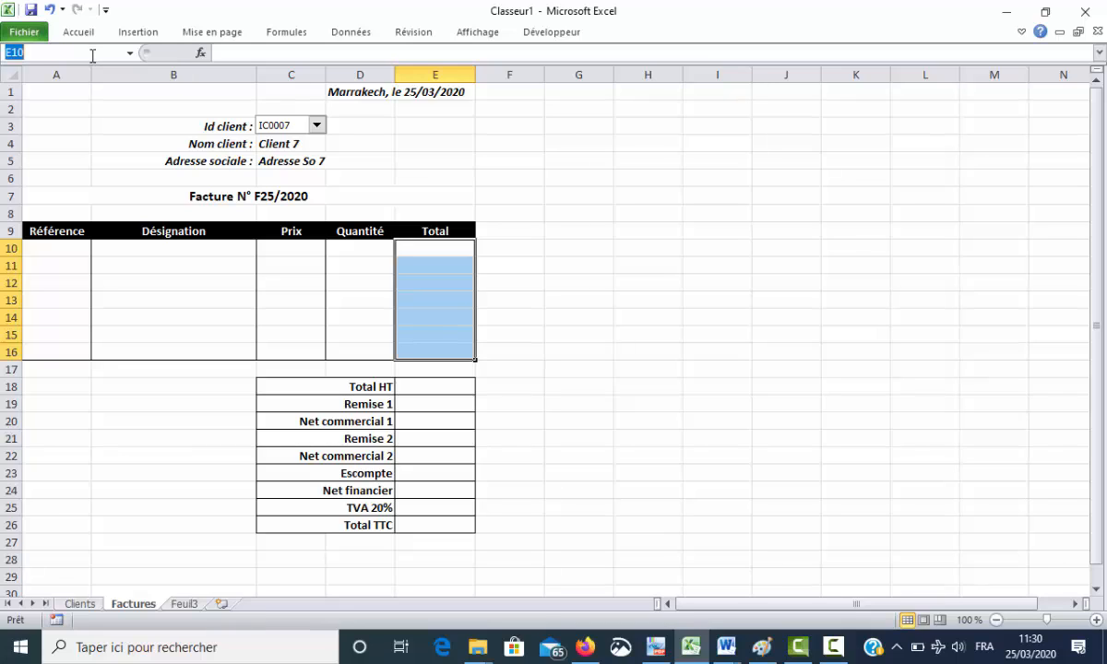
pyautogui.write('Total')
pyautogui.press('Return')
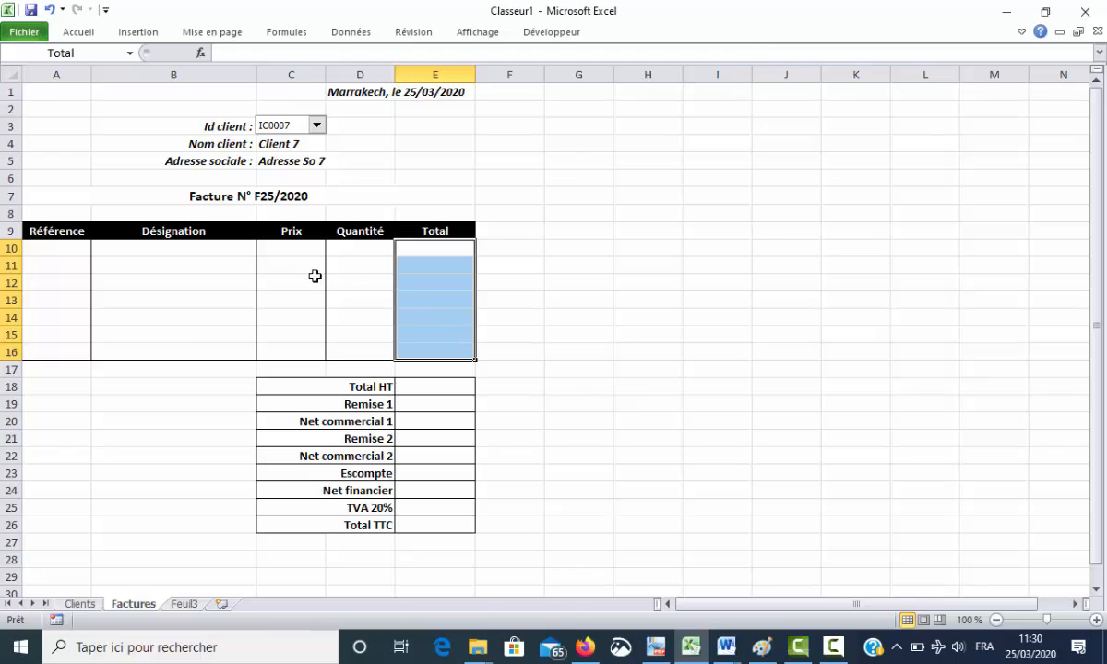
# Apply the euro accounting number format to the Prix cells C10:C16 and to the amount cells E10:E26
pyautogui.moveTo(287, 247); pyautogui.dragTo(288, 351)
pyautogui.click(83, 35)
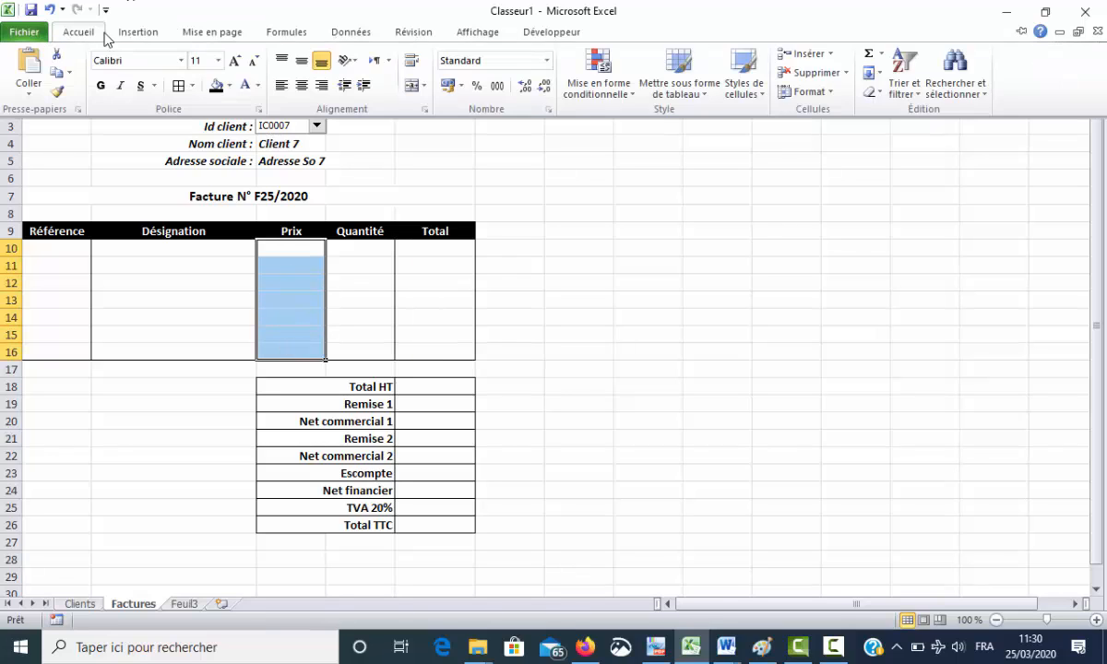
pyautogui.click(449, 87)
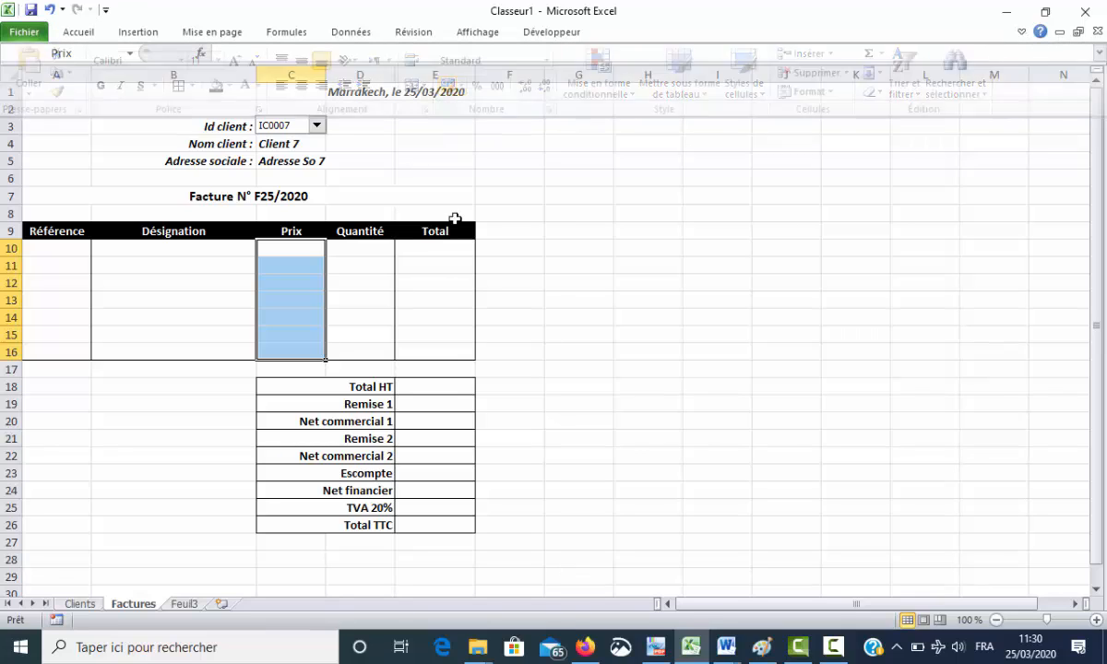
pyautogui.moveTo(450, 243); pyautogui.dragTo(458, 524)
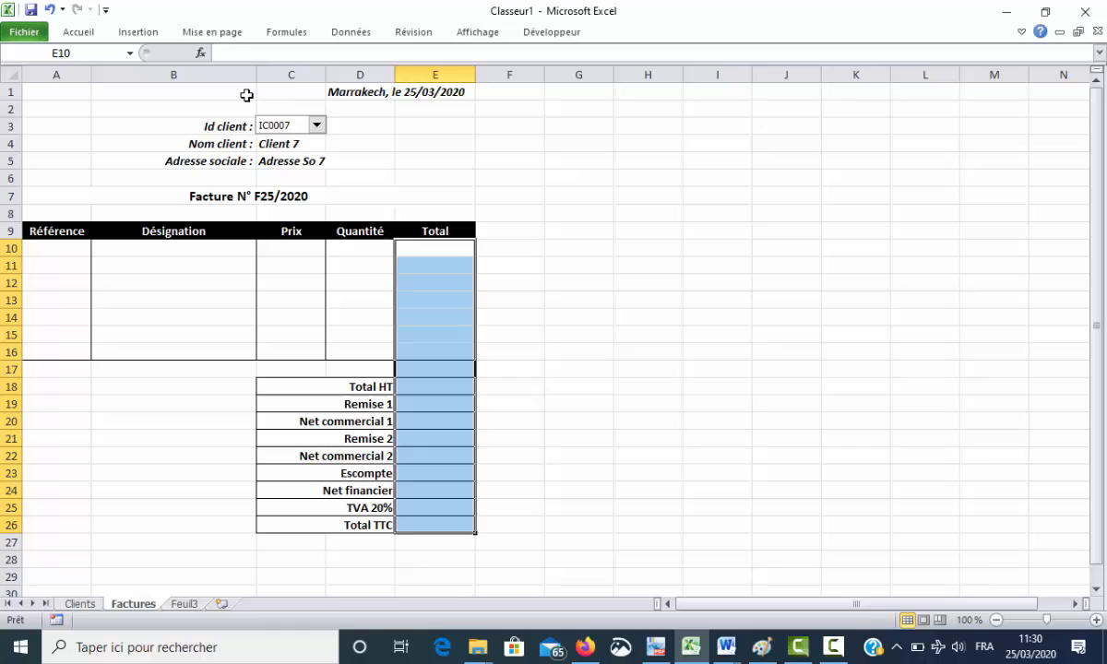
pyautogui.click(87, 32)
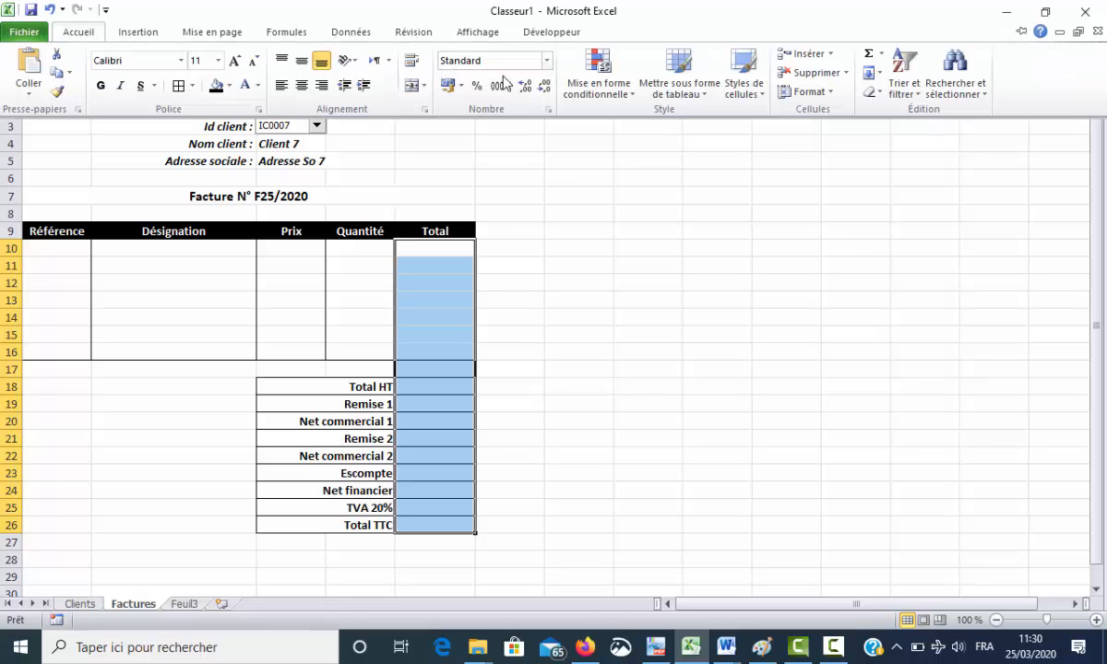
pyautogui.click(449, 84)
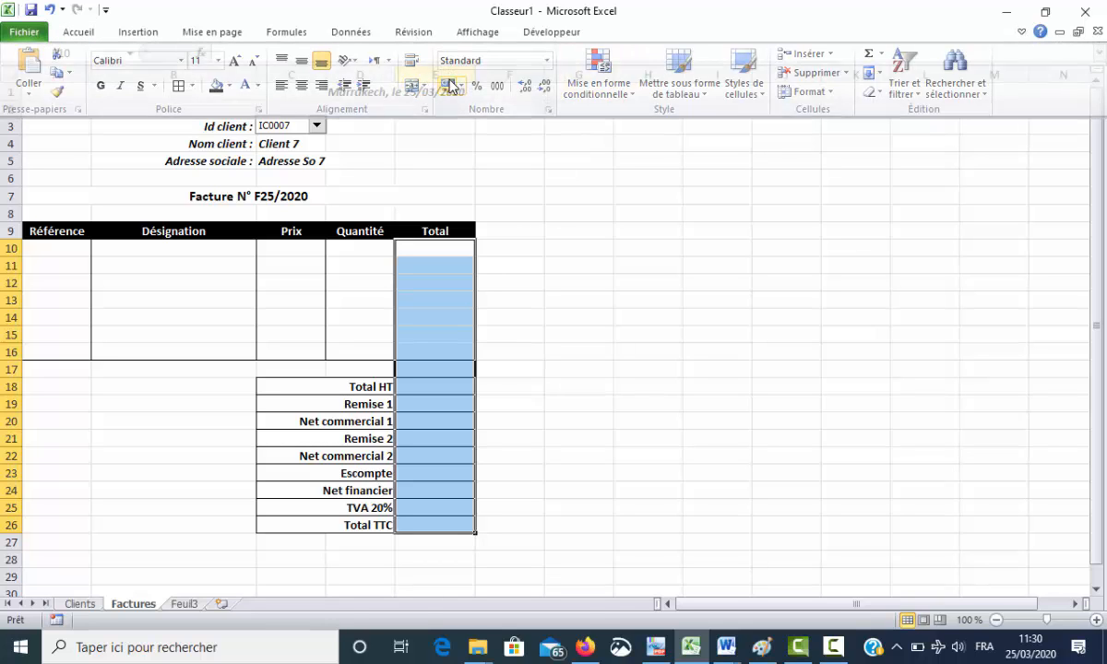
pyautogui.click(398, 129)
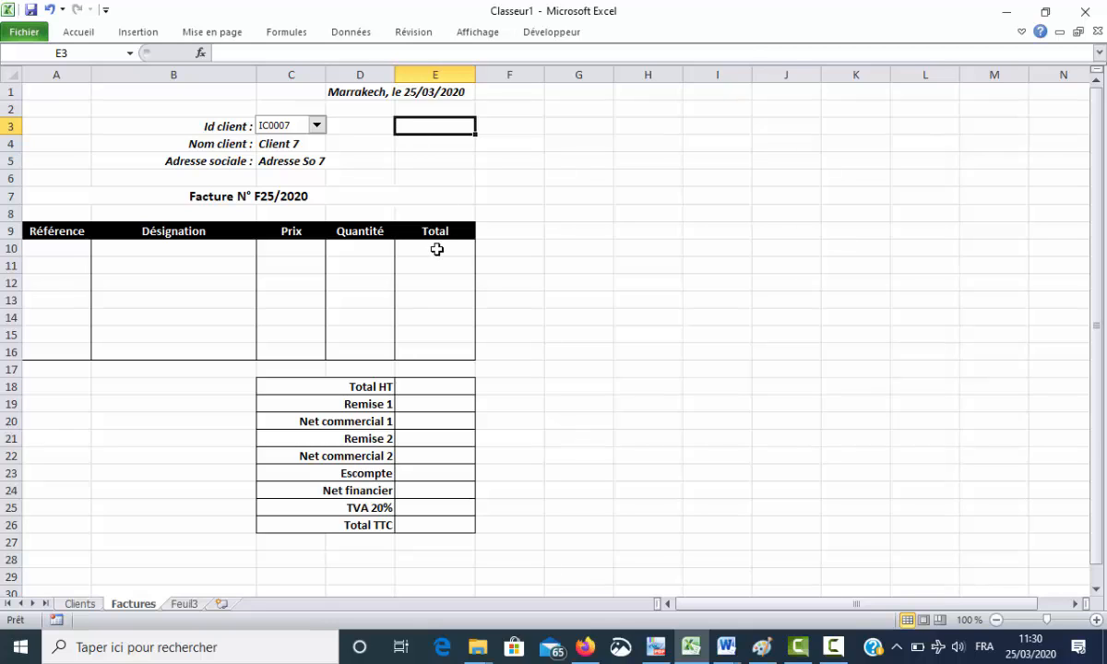
# Enter the formula =prix*quantité in all the Total column cells E10:E16 at once
pyautogui.moveTo(436, 249); pyautogui.dragTo(437, 356)
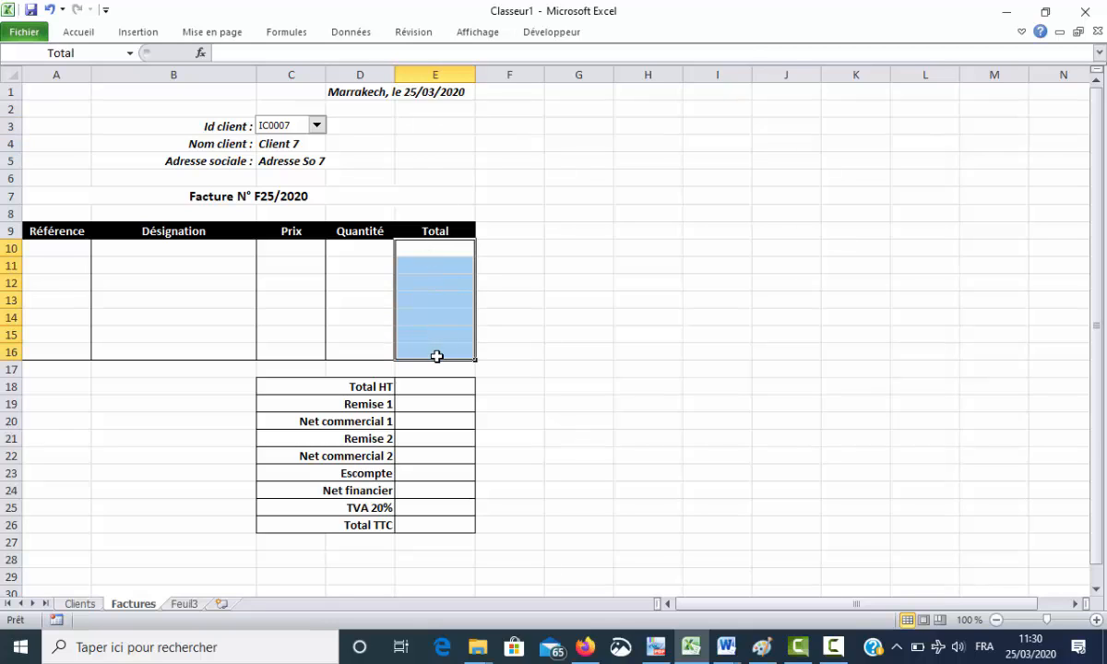
pyautogui.click(270, 53)
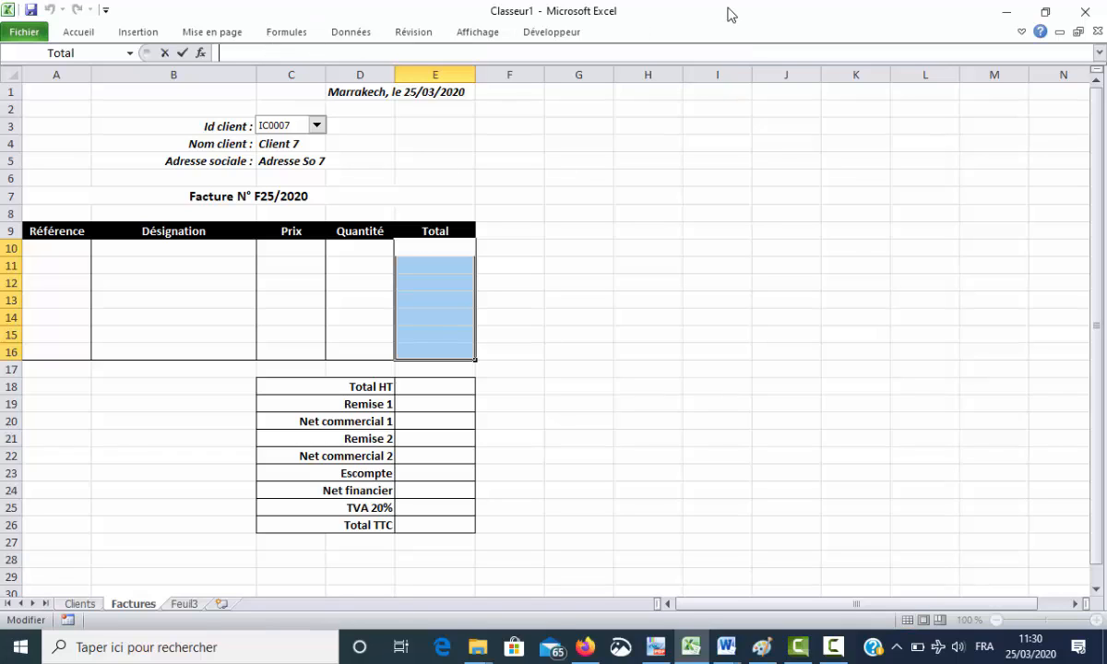
pyautogui.write('=prix')
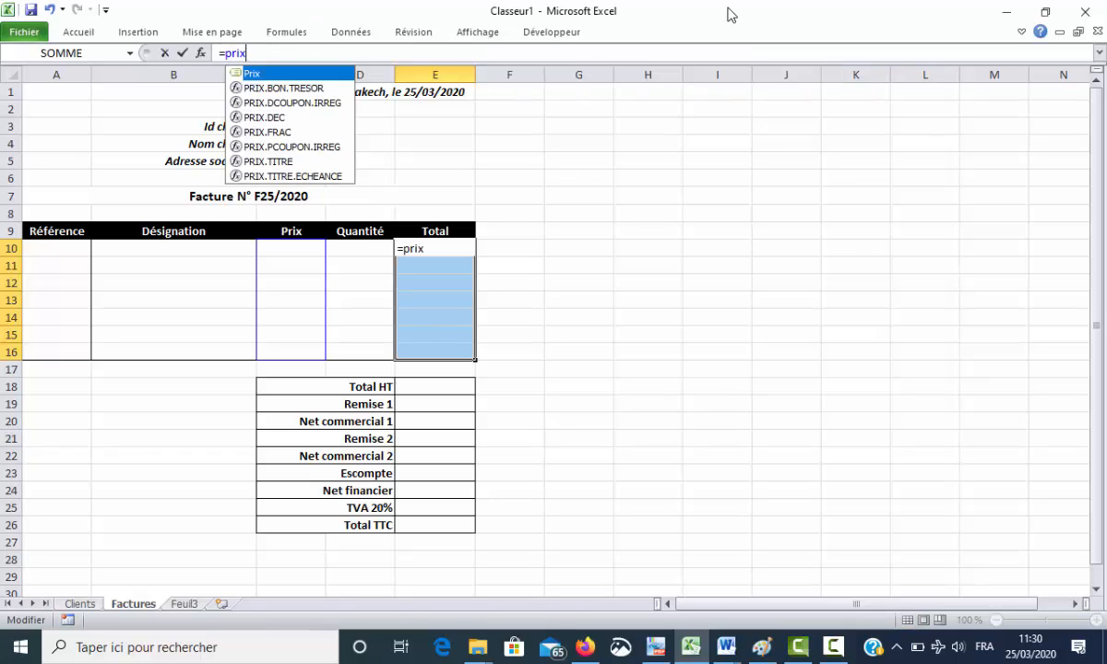
pyautogui.write('*quantité')
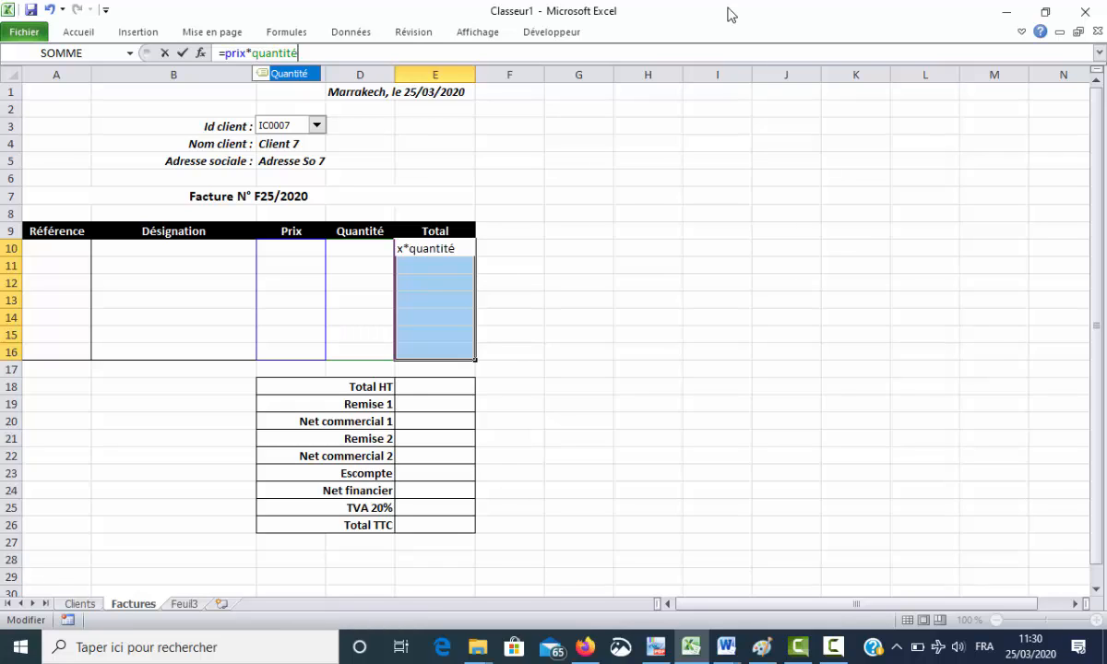
pyautogui.hotkey('ctrl', 'Return')
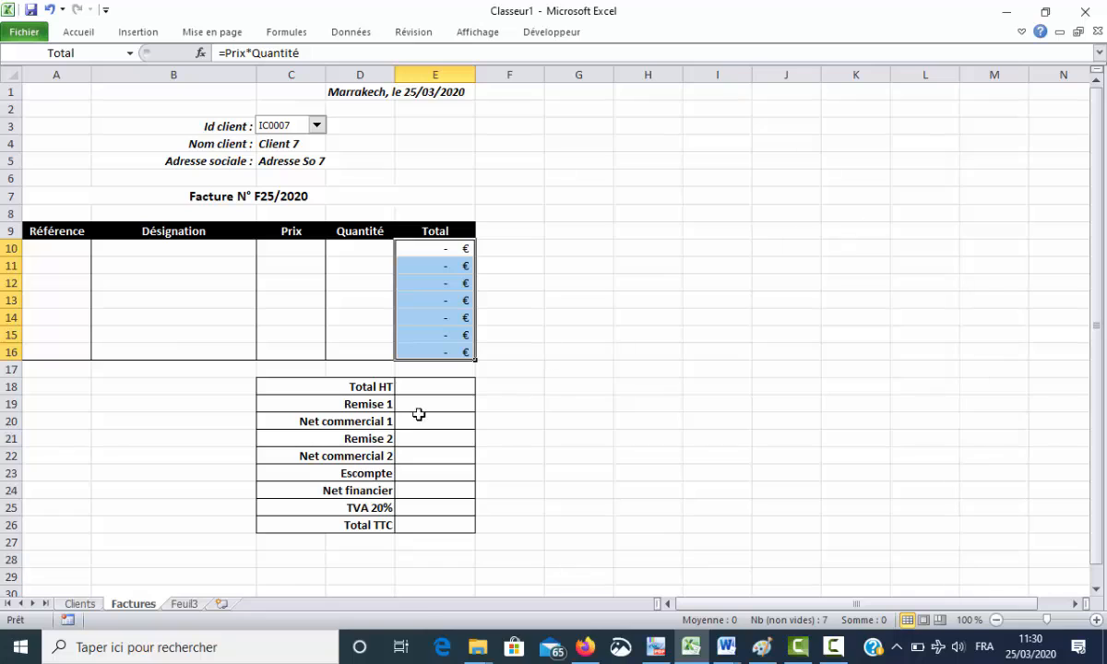
# Name the Total HT cell E18 ht and the Remise 1 cell E19 remise1
pyautogui.click(448, 390)
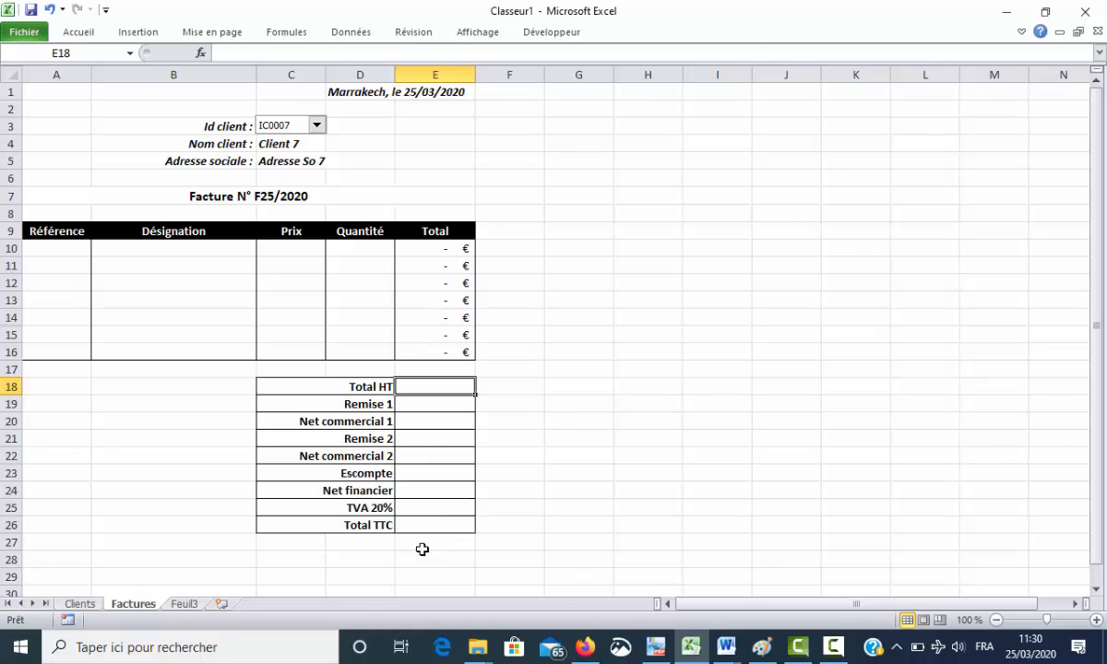
pyautogui.click(82, 50)
pyautogui.write('ht')
pyautogui.click(425, 402)
pyautogui.click(71, 56)
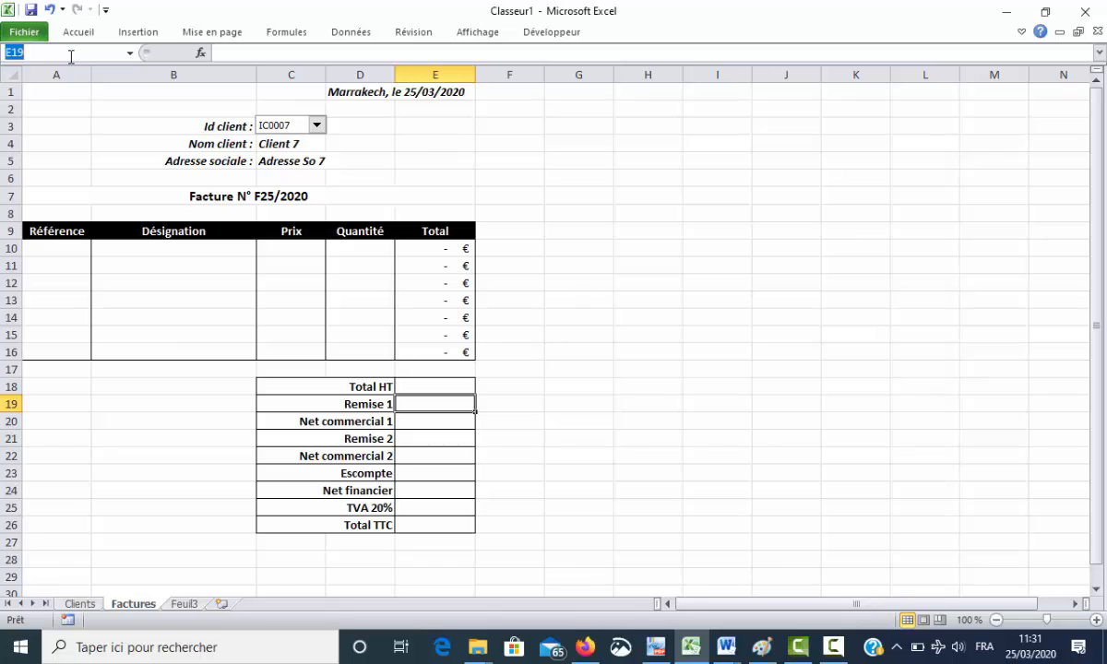
pyautogui.write('remise1')
pyautogui.press('Return')
# Name the Net commercial 1 cell E20 netc1 and the Remise 2 cell E21 remise2
pyautogui.click(433, 420)
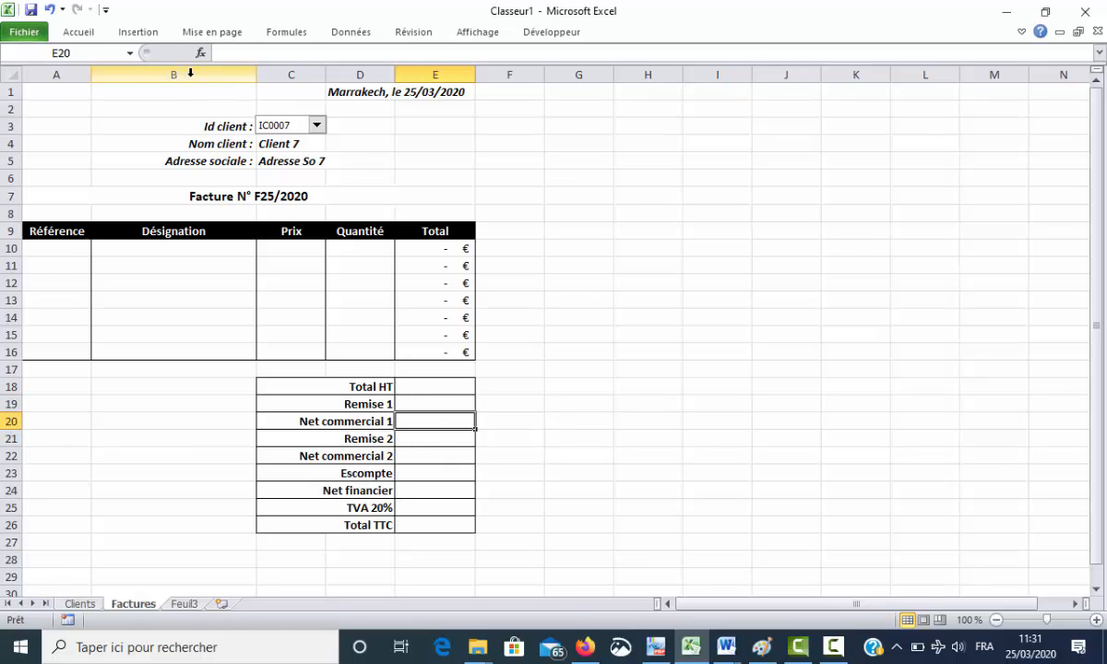
pyautogui.click(74, 53)
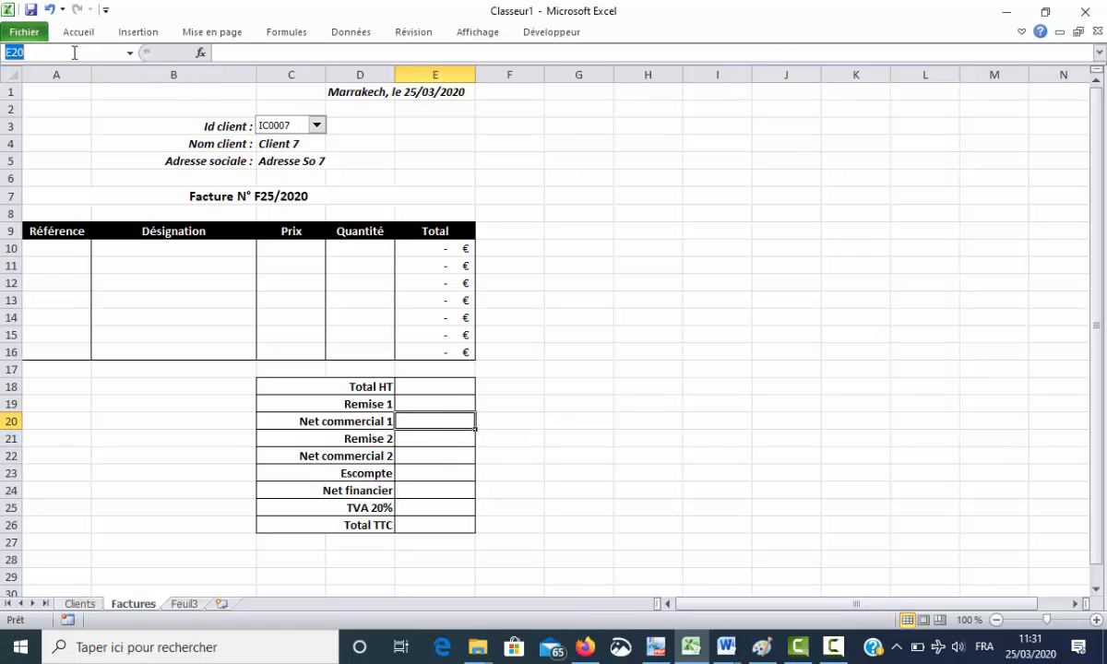
pyautogui.write('netc1')
pyautogui.press('Return')
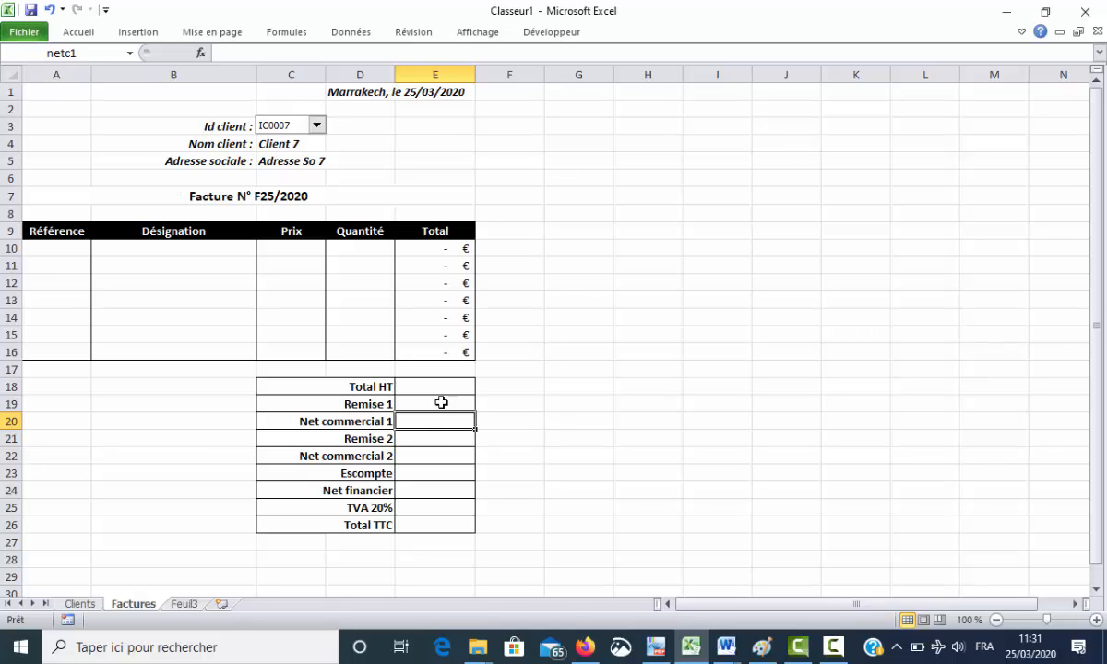
pyautogui.click(420, 436)
pyautogui.click(92, 57)
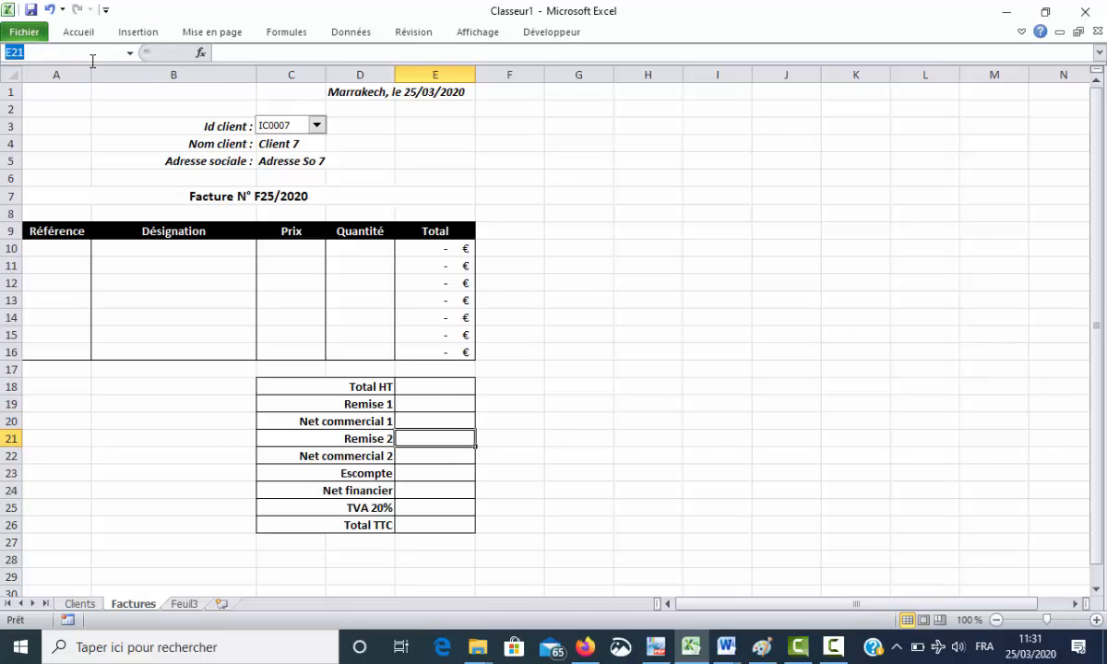
pyautogui.write('remise2')
pyautogui.press('Return')
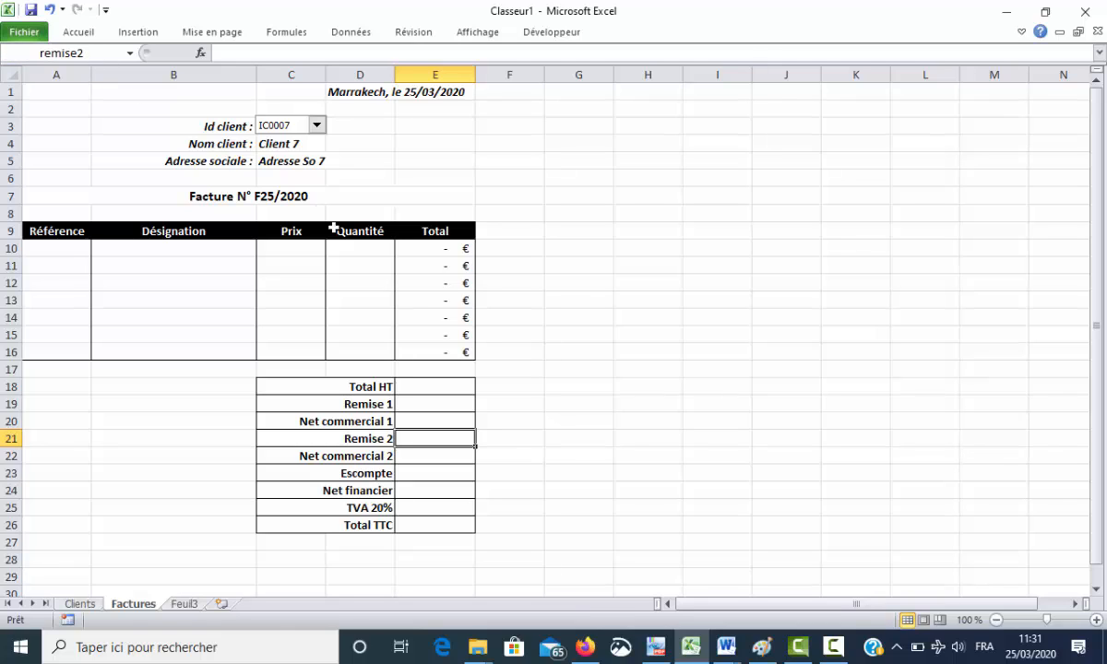
# Name the Net commercial 2 cell E22 netc2 and the Escompte cell E23 escompte
pyautogui.click(447, 460)
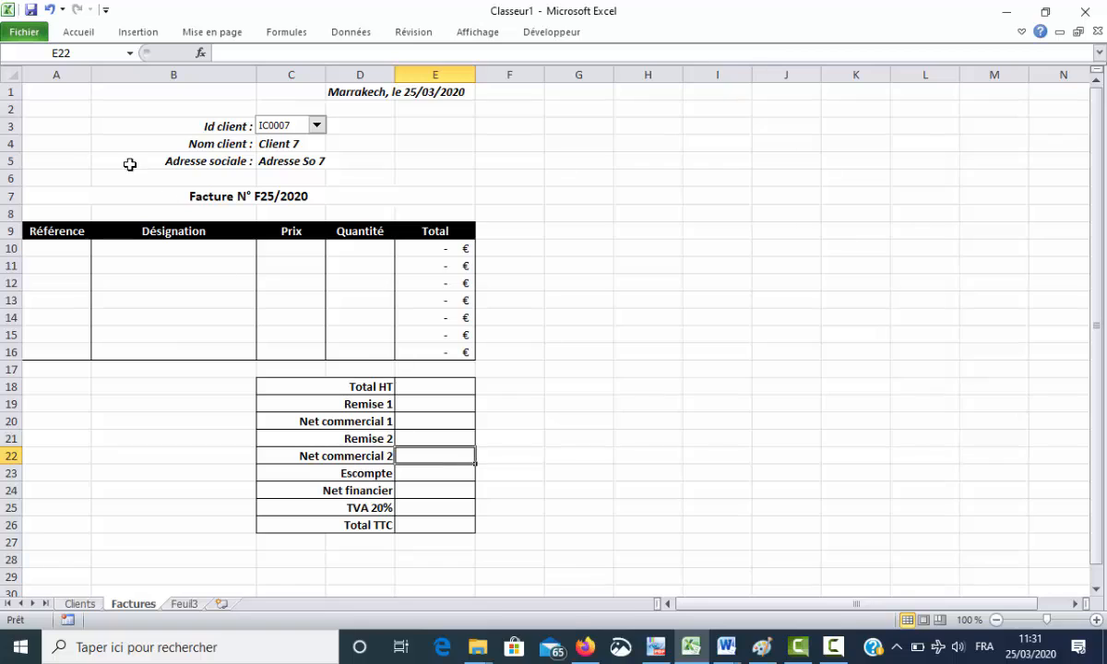
pyautogui.click(91, 48)
pyautogui.write('netc2')
pyautogui.press('Return')
pyautogui.click(431, 475)
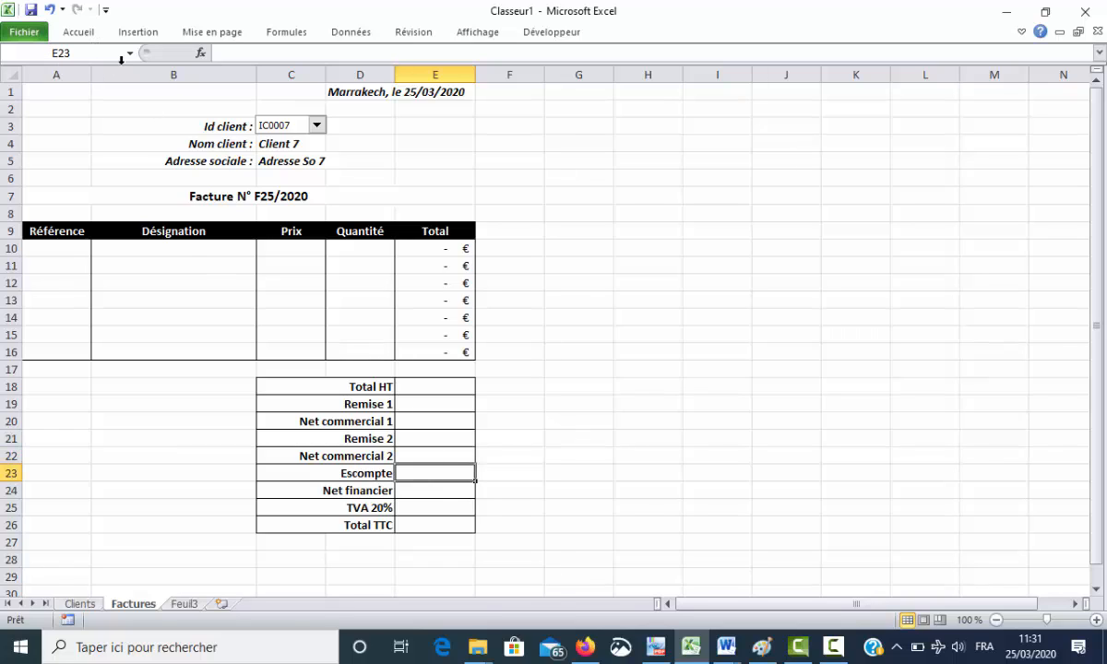
pyautogui.click(81, 53)
pyautogui.write('escompte')
pyautogui.press('Return')
# Name the Net financier cell E24 netf and the TVA 20% cell E25 tva
pyautogui.click(435, 489)
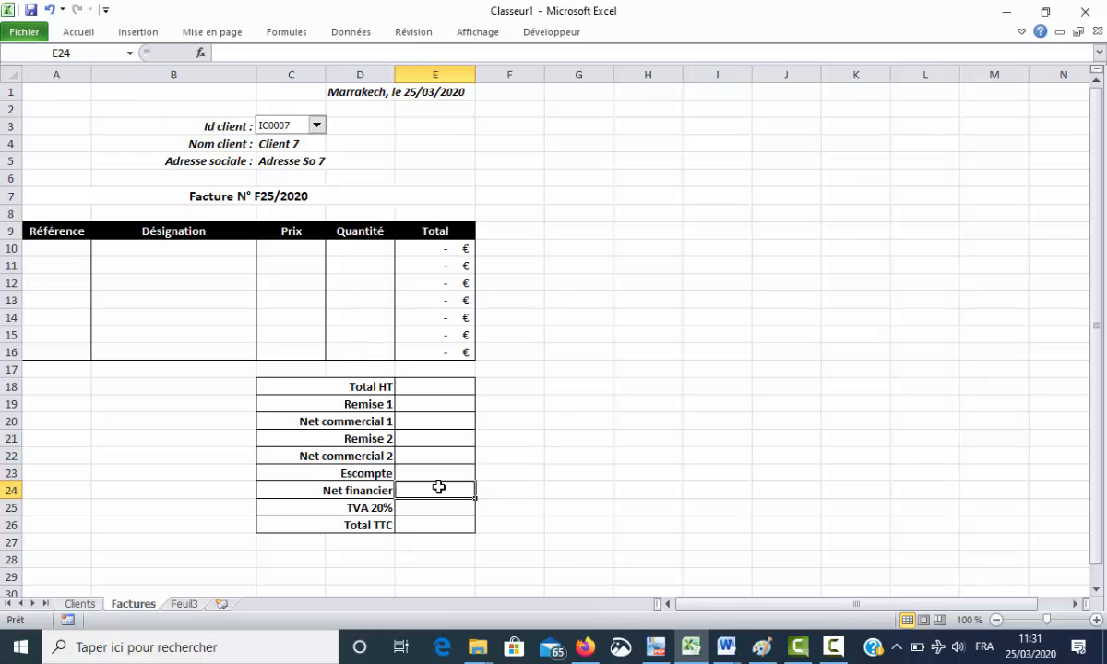
pyautogui.click(80, 54)
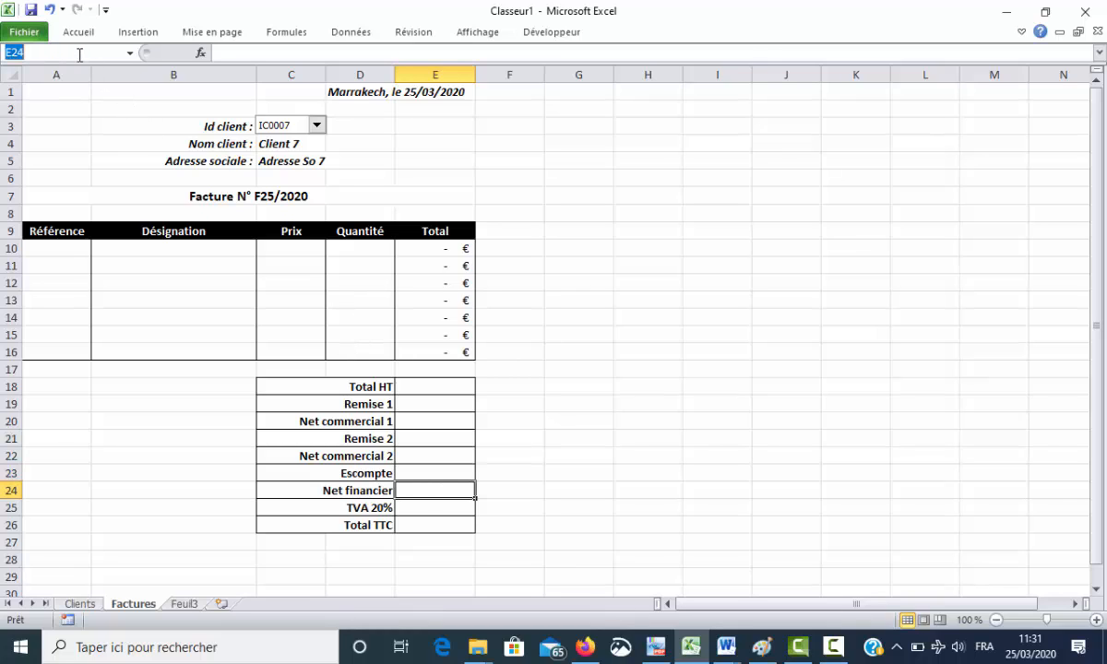
pyautogui.write('netf')
pyautogui.press('Return')
pyautogui.click(440, 507)
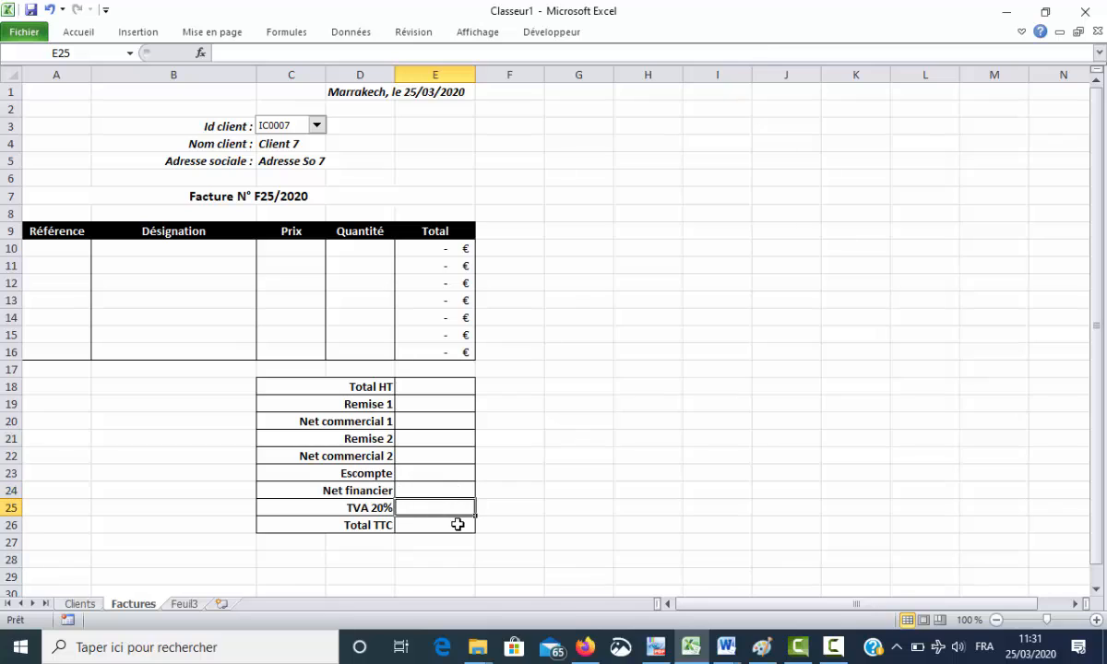
pyautogui.click(102, 51)
pyautogui.write('tva')
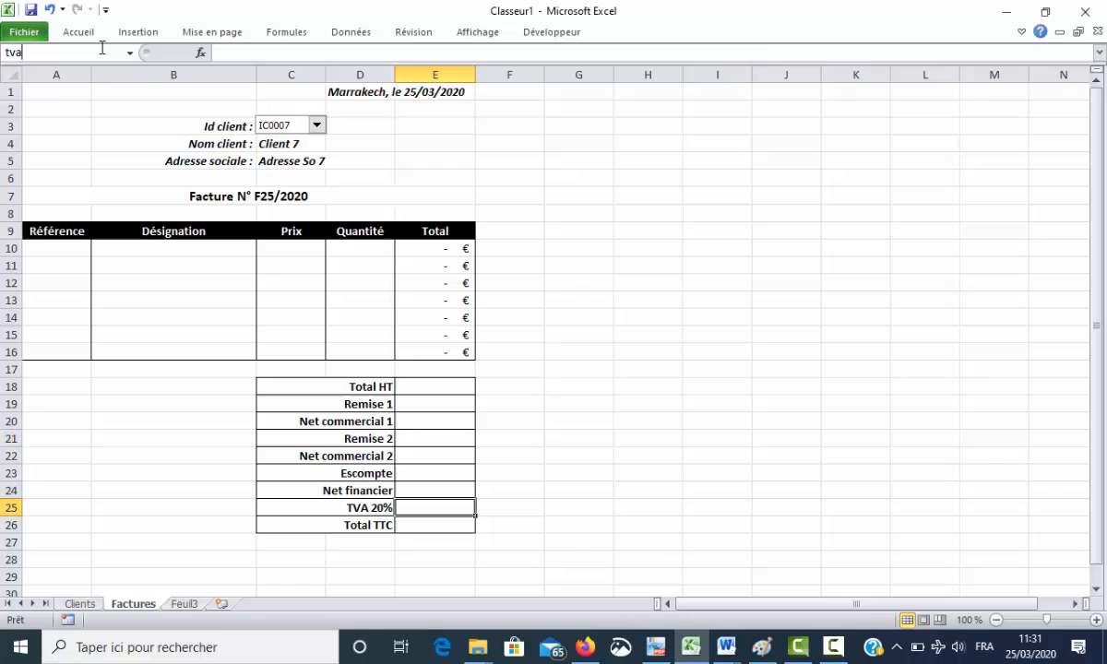
pyautogui.press('Return')
# Enter the formula =somme(Total) in the Total HT cell E18
pyautogui.click(438, 387)
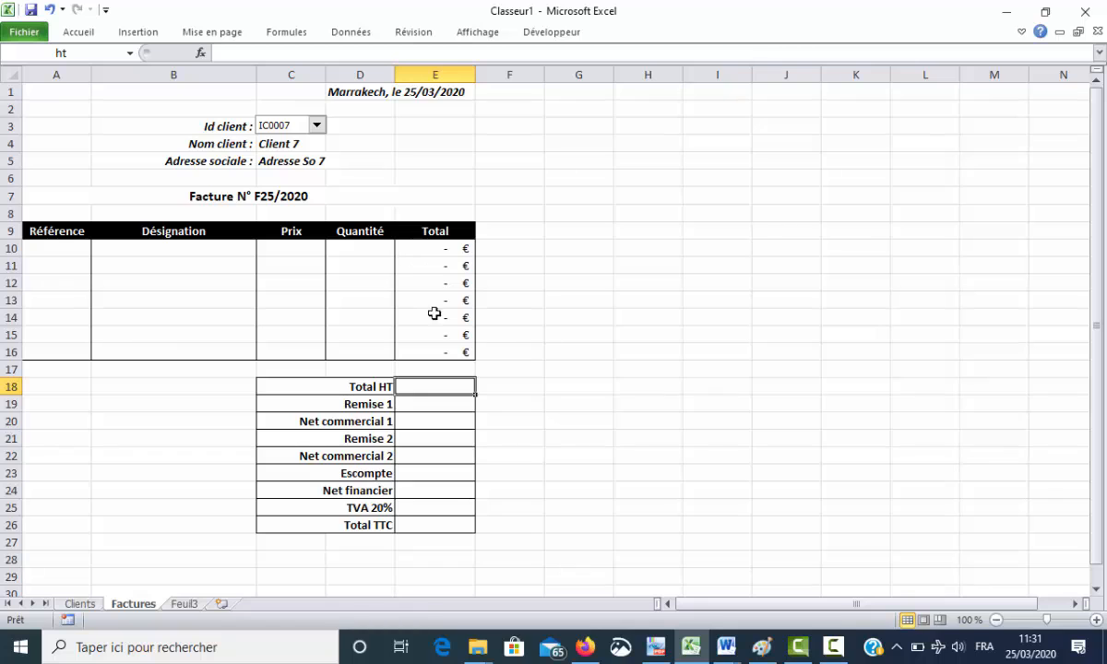
pyautogui.write('=s')
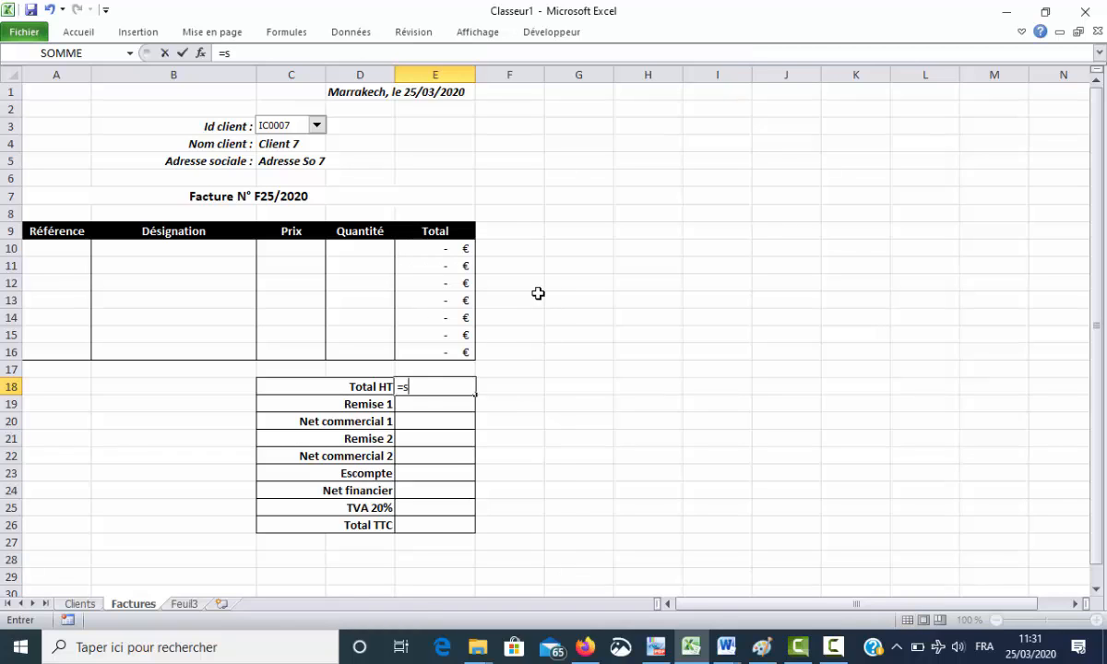
pyautogui.write('omme(to')
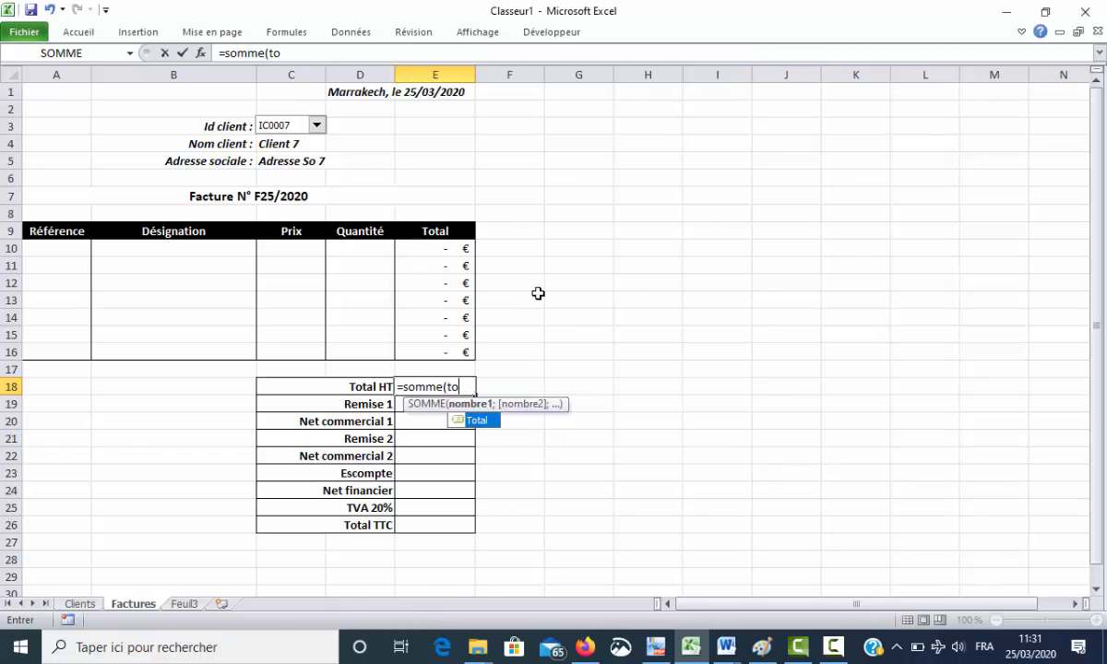
pyautogui.doubleClick(481, 421)
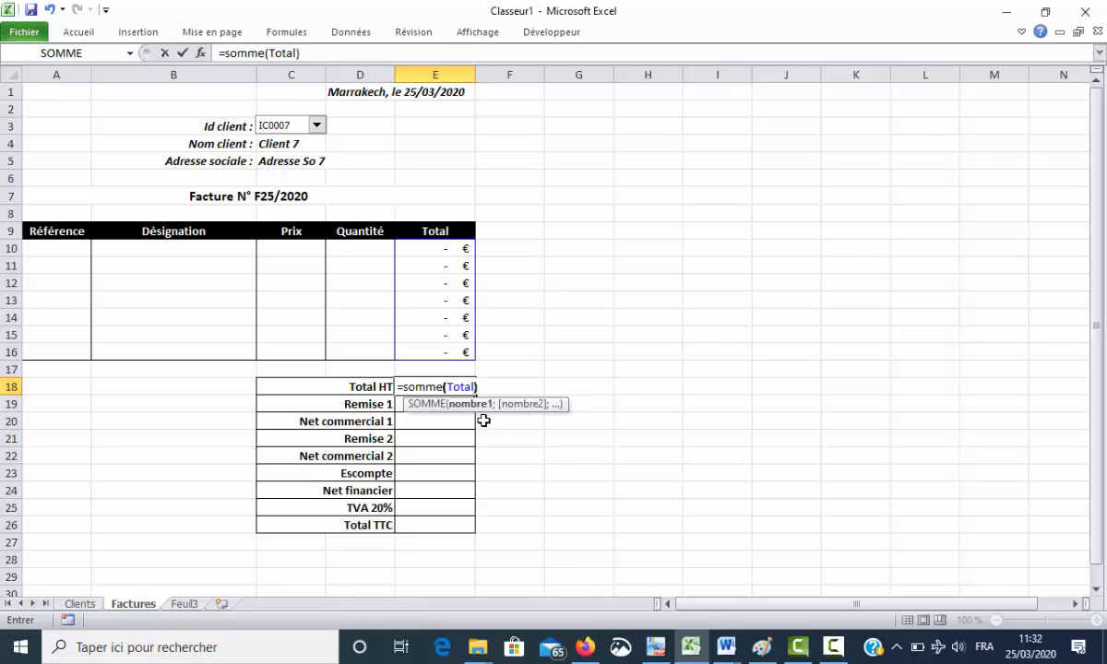
pyautogui.write(')')
pyautogui.press('Return')
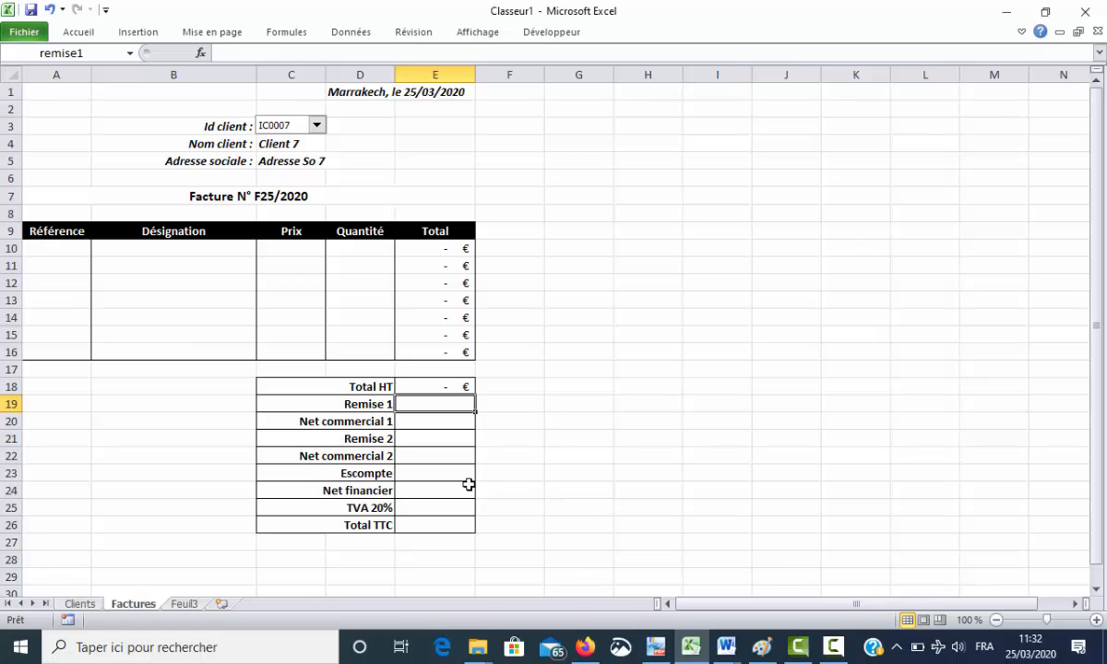
# Consult the Remise 1 rule in TP_Excel_Crise.docx in Word, and enter =si(ht>2000;5%*ht;0) in the Remise 1 cell E19 in Excel
pyautogui.click(724, 647)
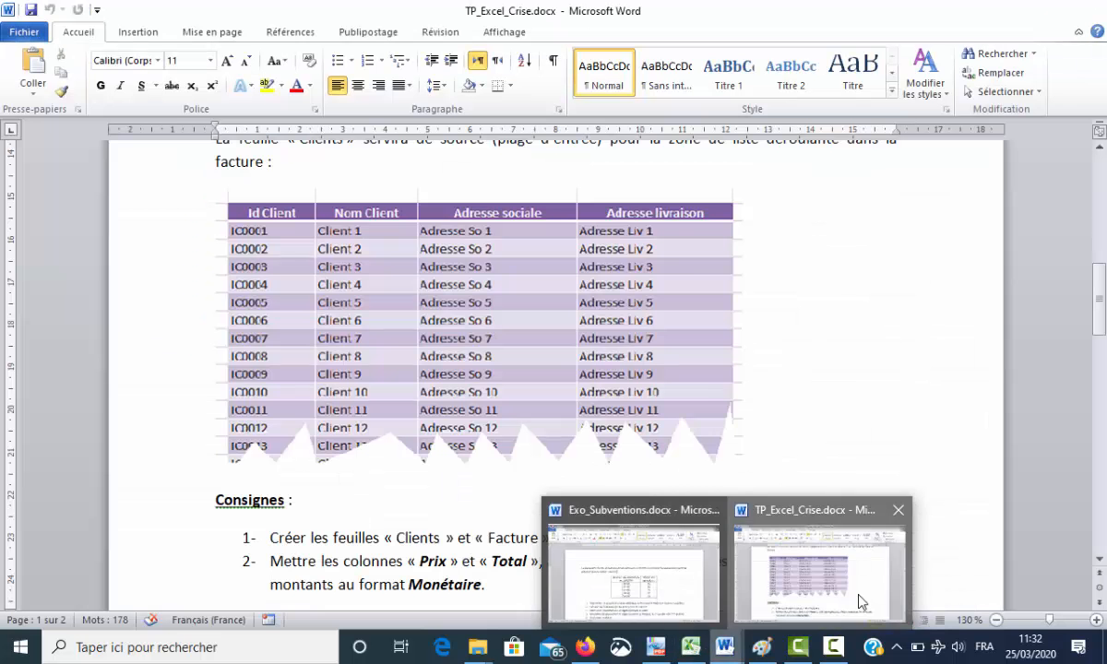
pyautogui.click(805, 558)
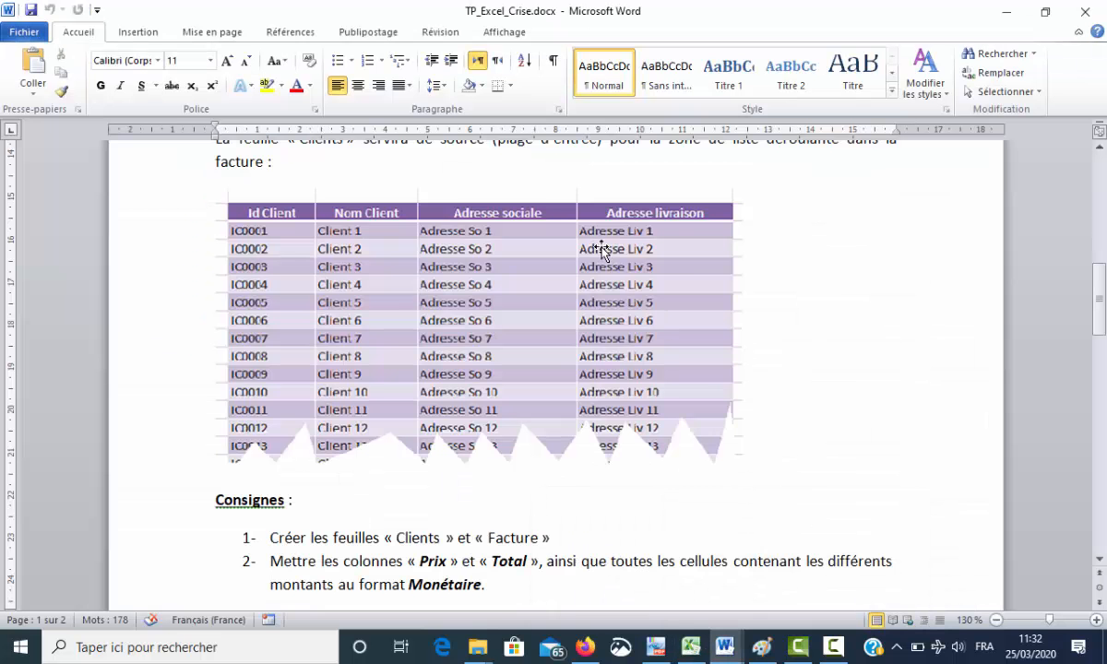
pyautogui.scroll(-3, 601, 249)
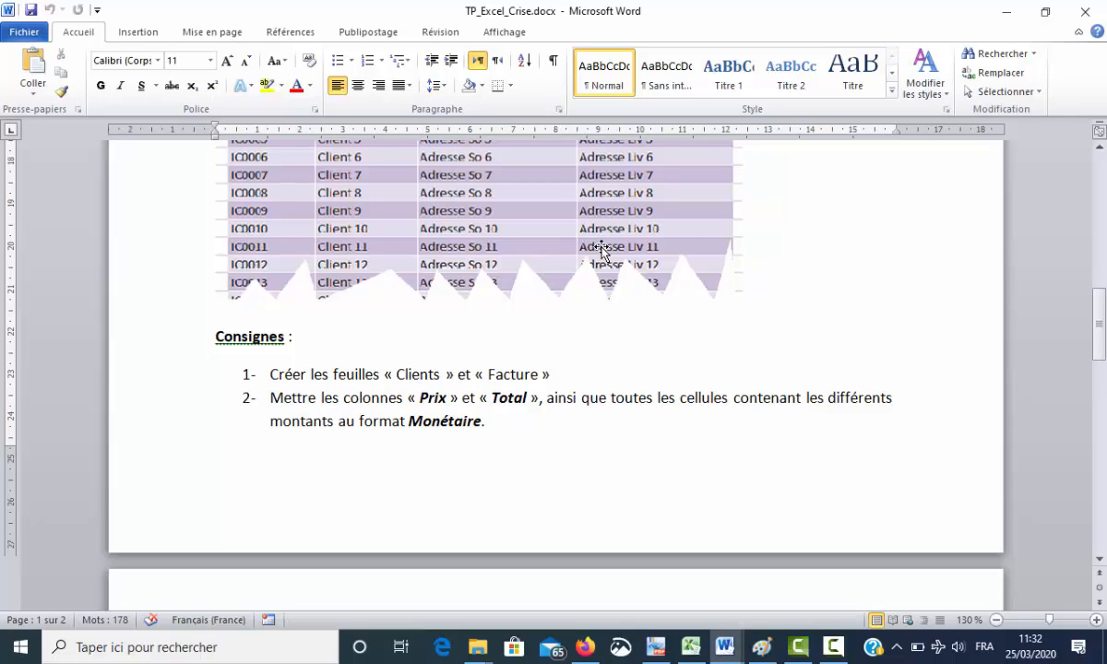
pyautogui.scroll(-8, 600, 249)
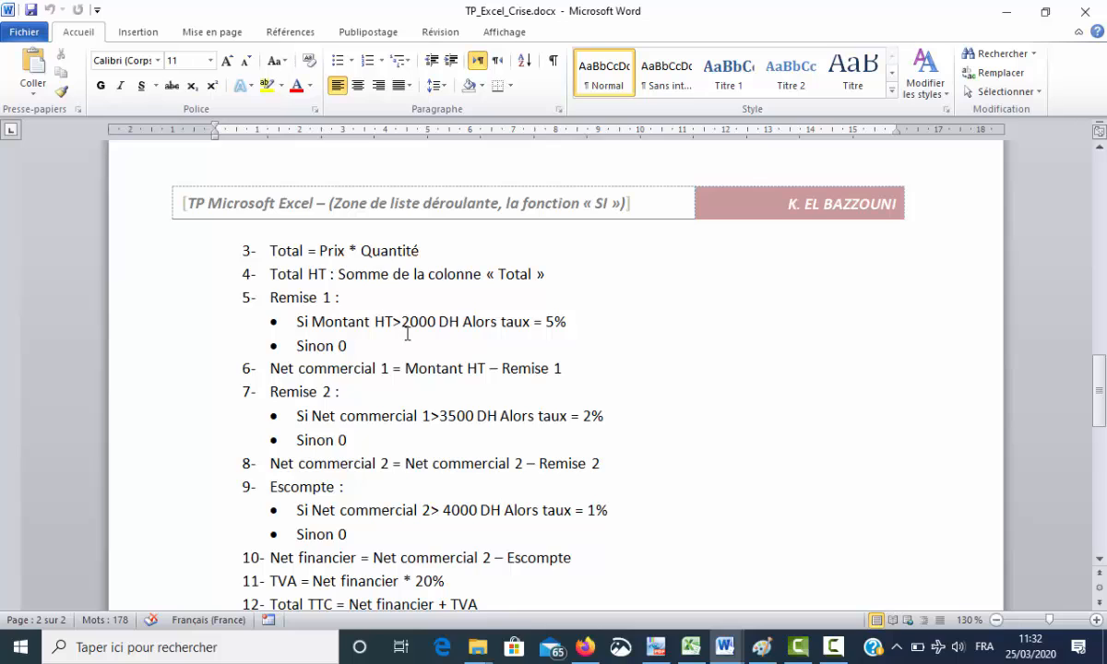
pyautogui.click(690, 647)
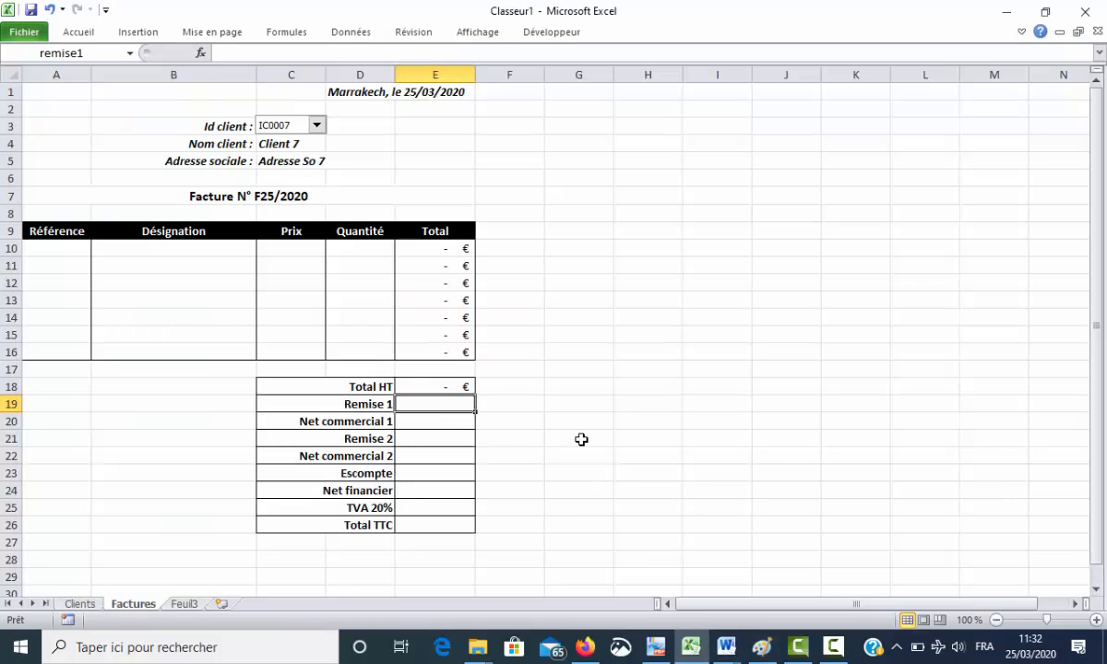
pyautogui.write('=si(')
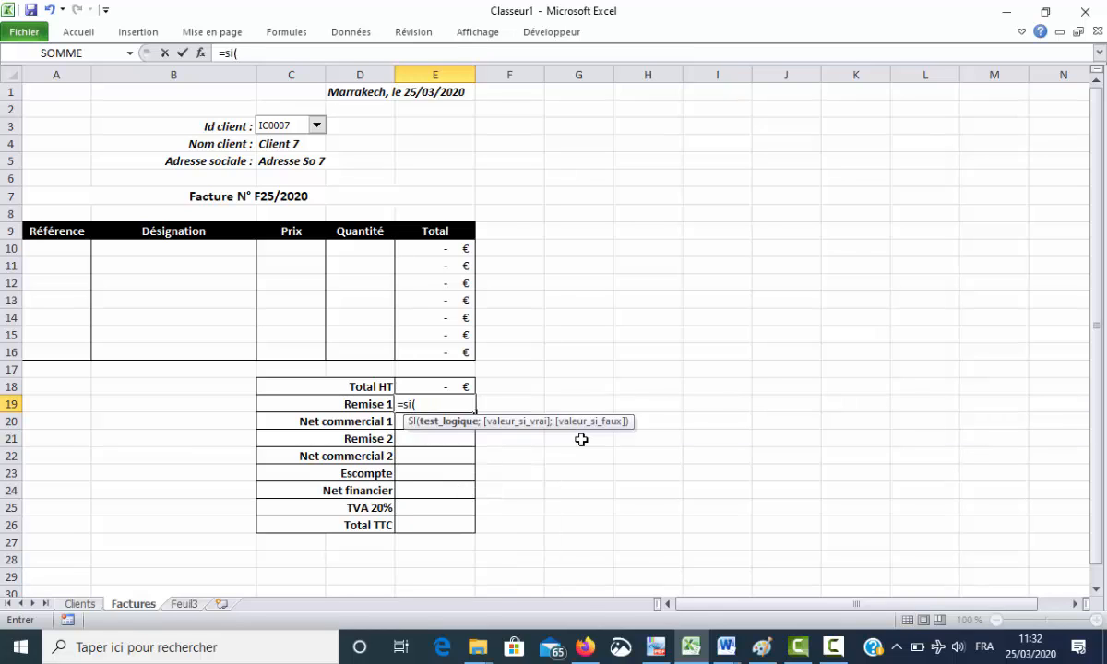
pyautogui.write('ht>2000')
pyautogui.write(';')
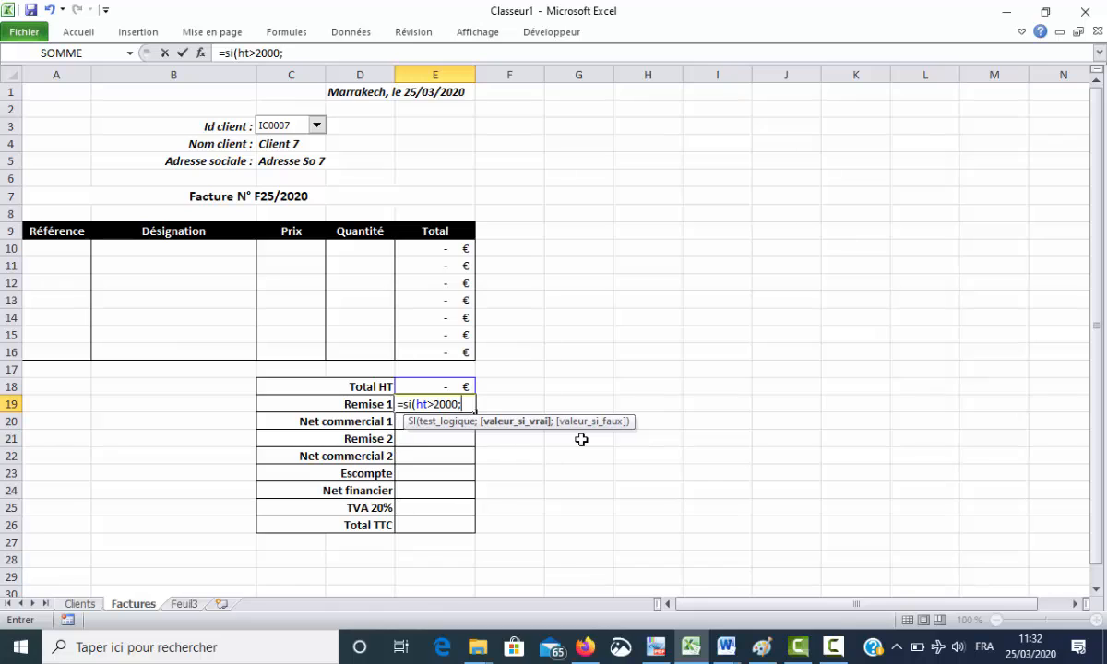
pyautogui.write('5%*ht')
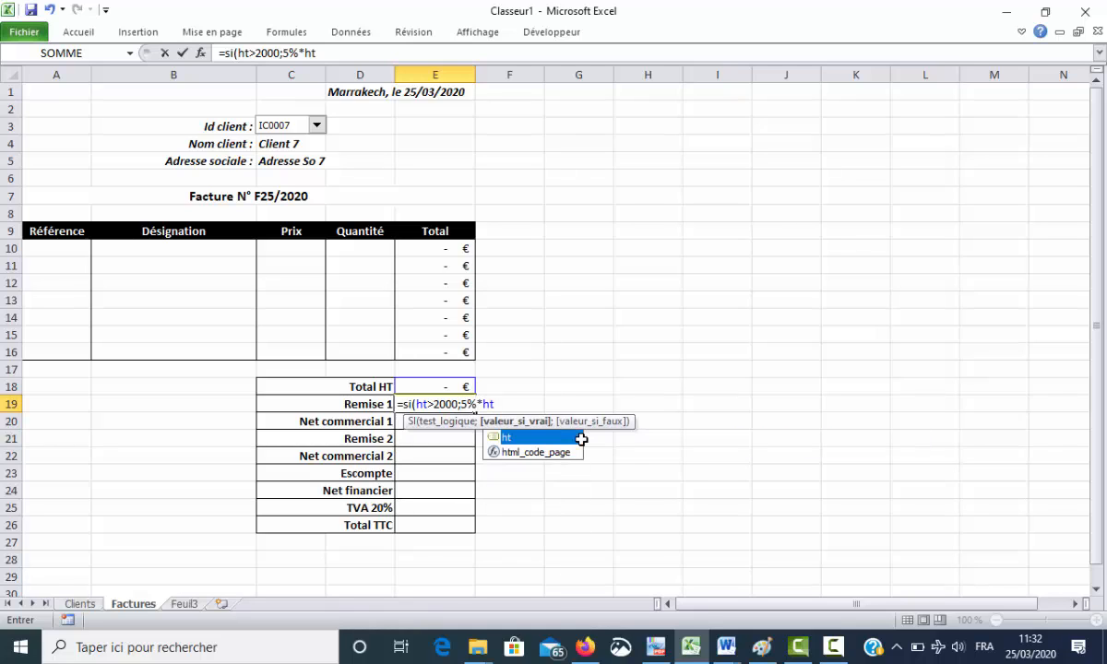
pyautogui.write(';0)')
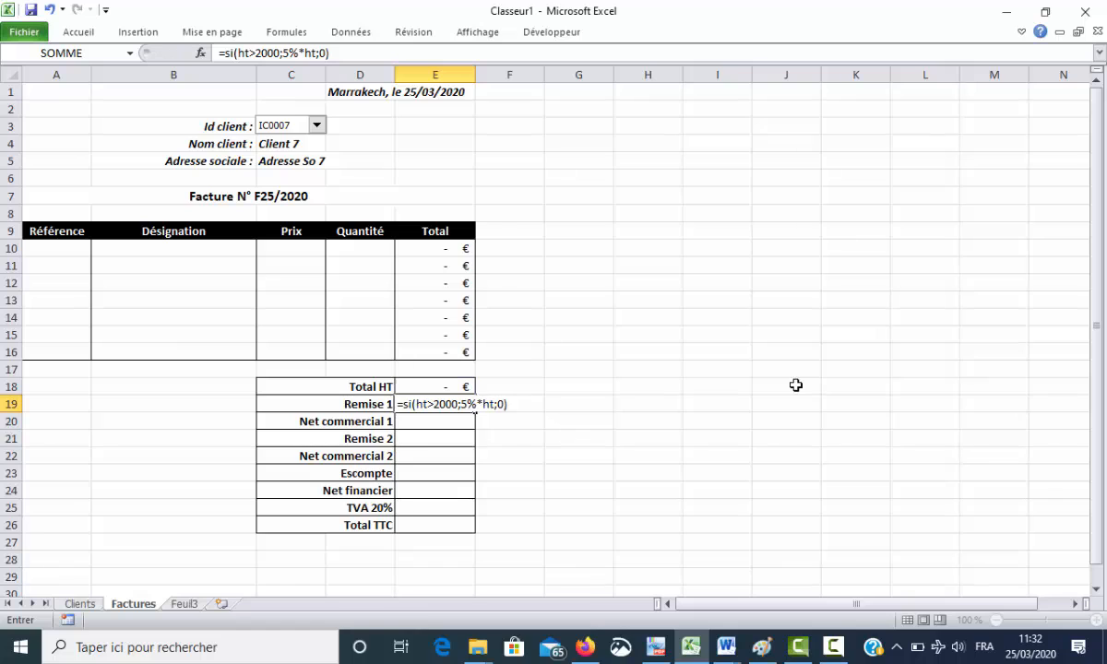
pyautogui.press('Return')
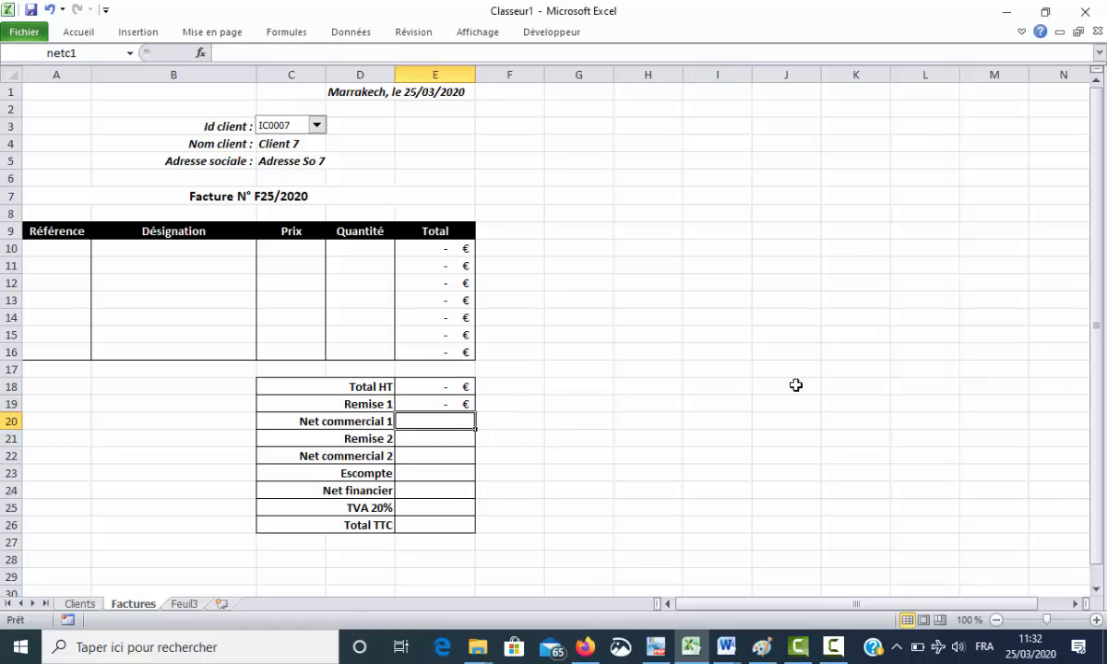
# Enter the formula =ht-remise1 in the Net commercial 1 cell E20
pyautogui.write('=ht')
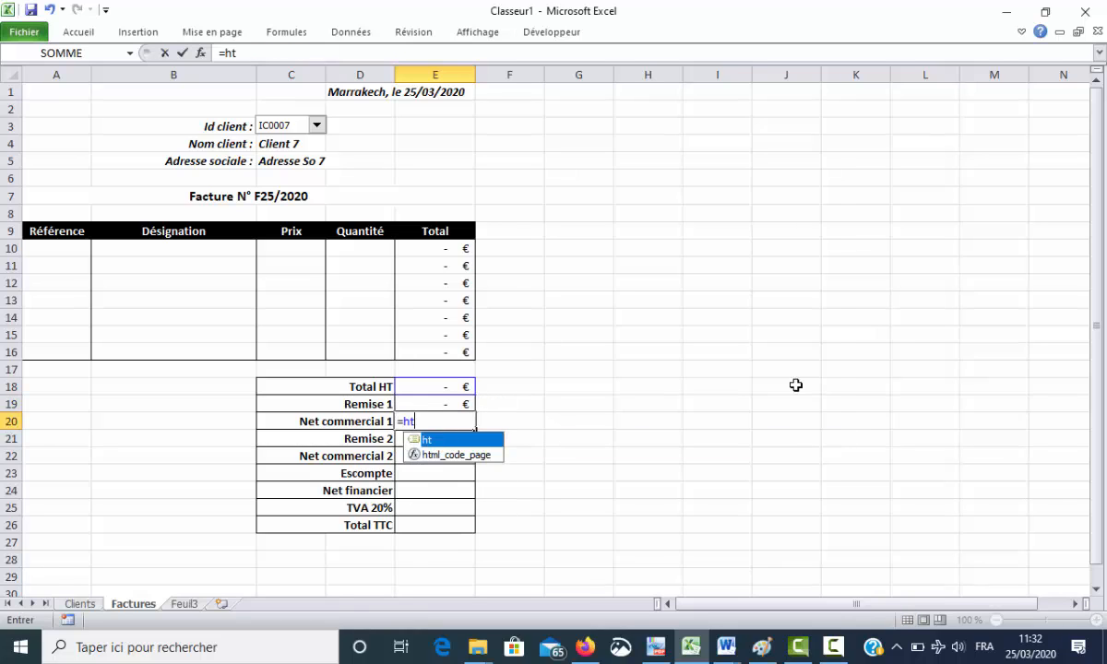
pyautogui.write('-remise1')
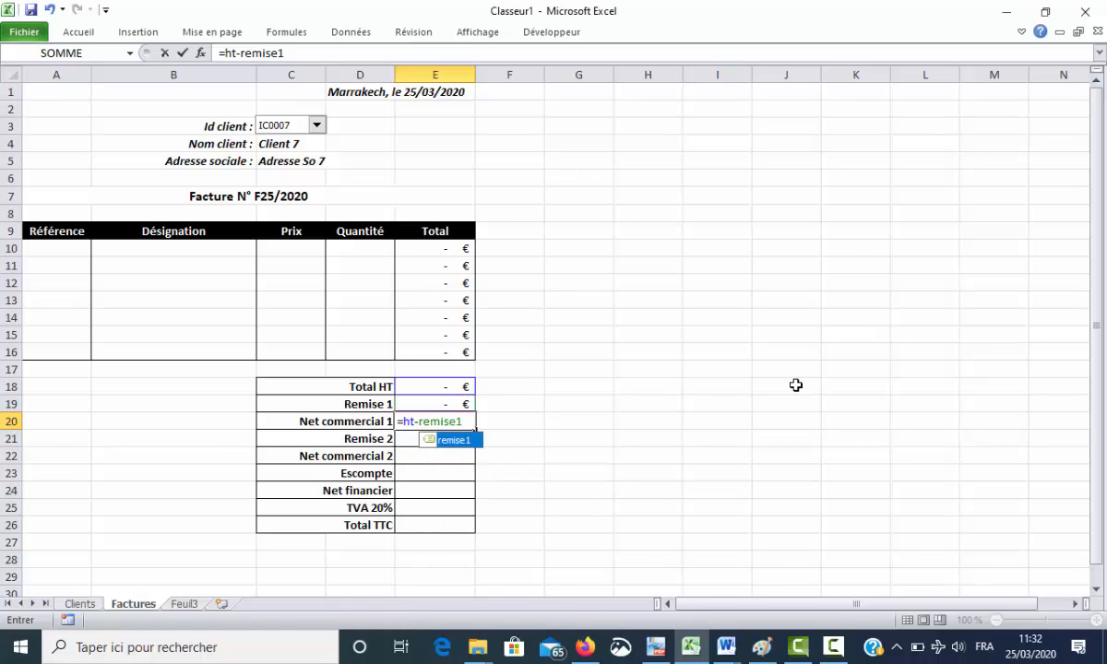
pyautogui.press('Return')
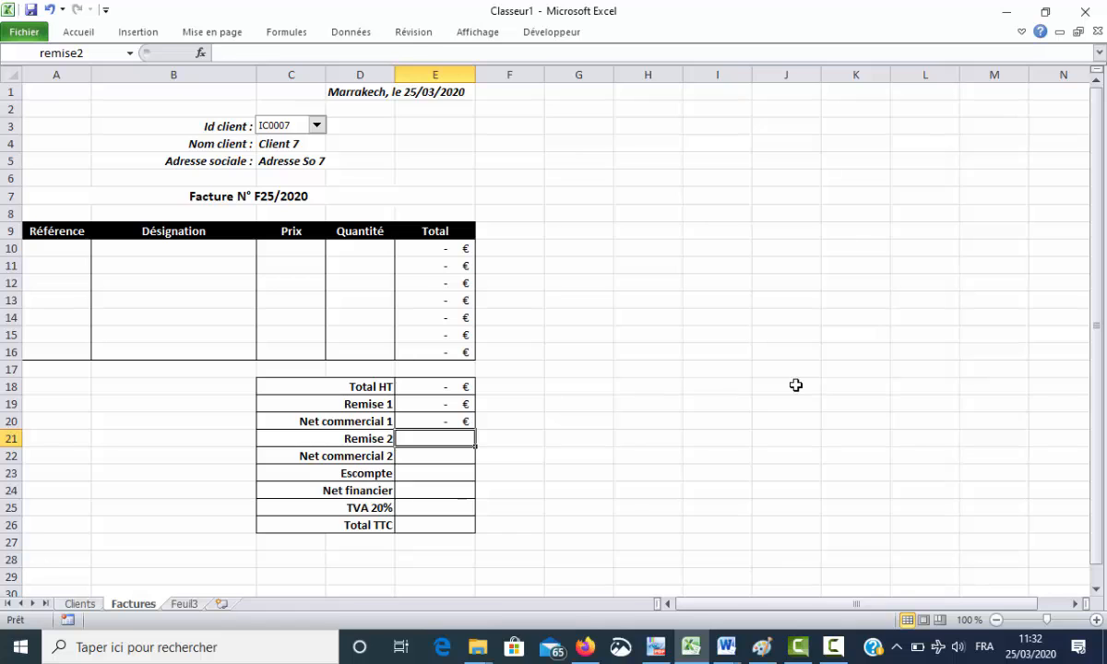
# Consult the Remise 2 rule in TP_Excel_Crise.docx in Word, and enter =si(netc1>3500;2%*netc1;0) in the Remise 2 cell E21 in Excel
pyautogui.click(723, 655)
pyautogui.click(765, 565)
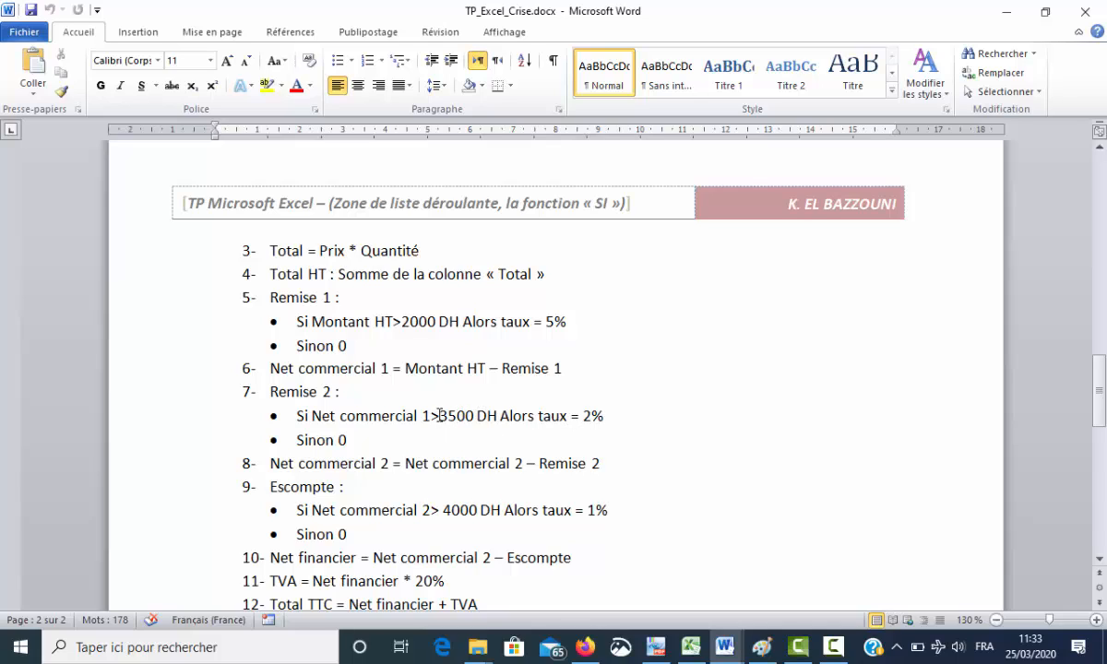
pyautogui.click(694, 651)
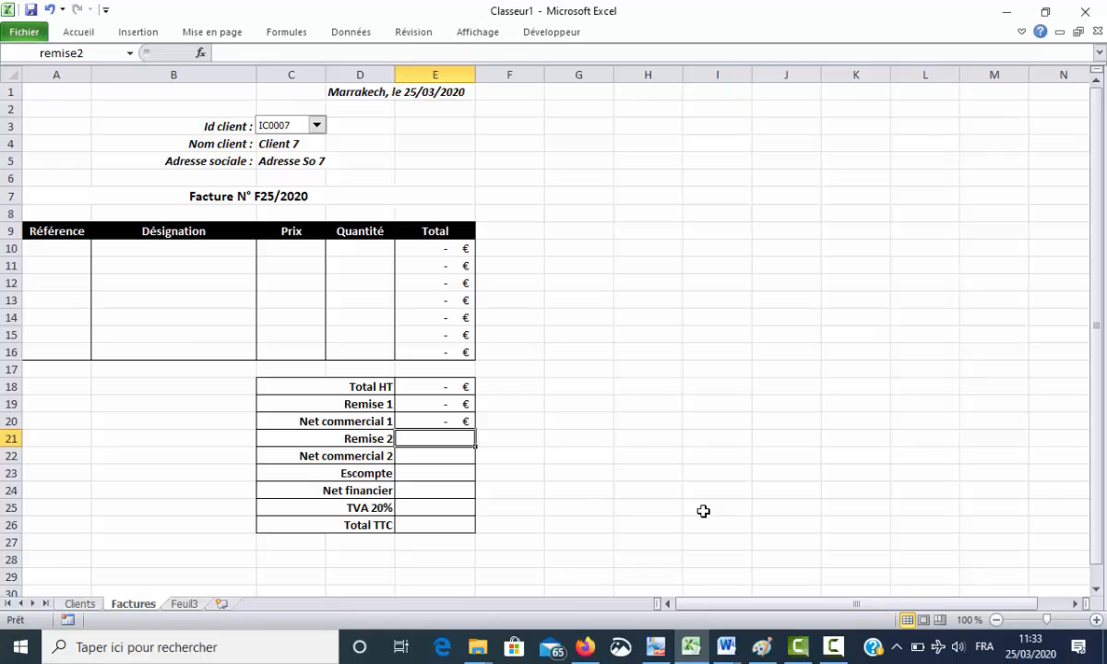
pyautogui.write('=si')
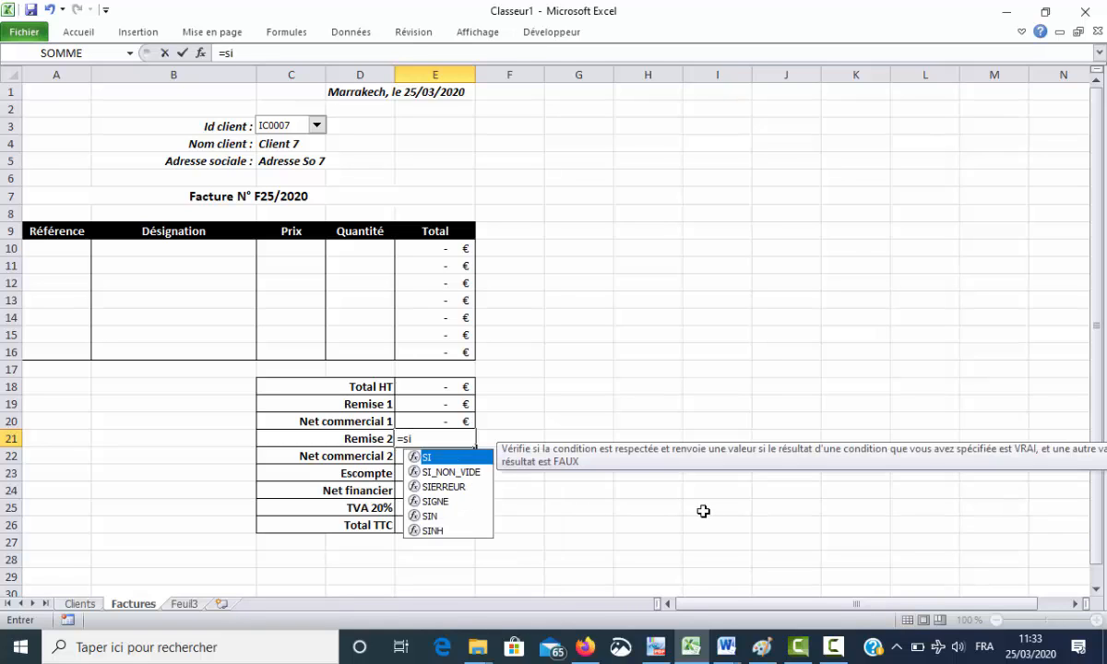
pyautogui.write('(netc1')
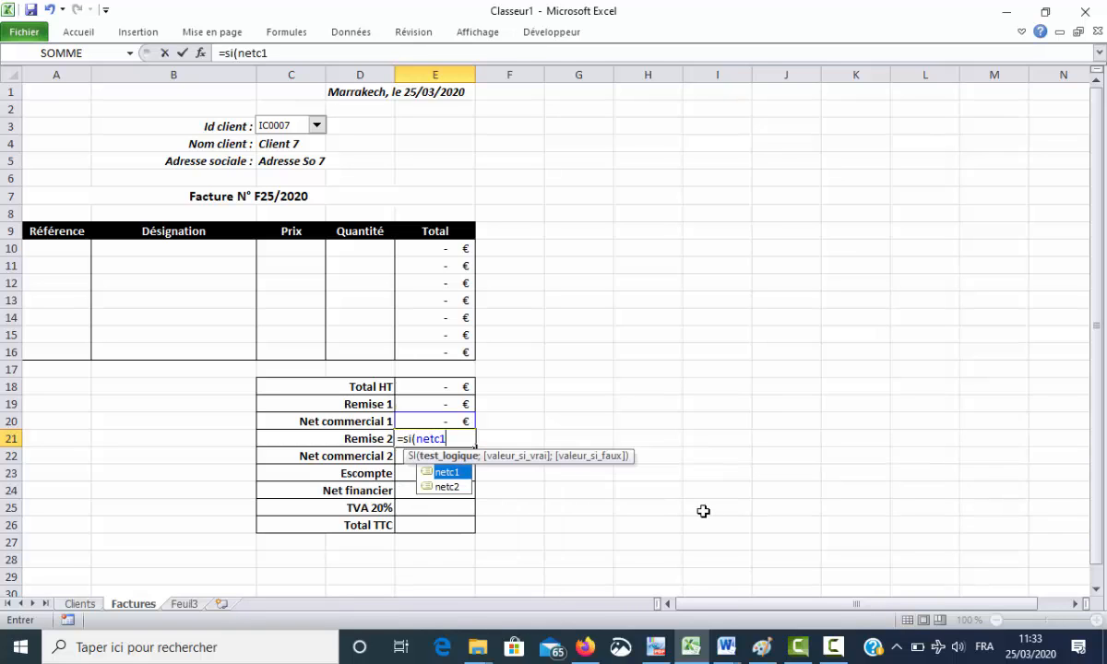
pyautogui.write('>')
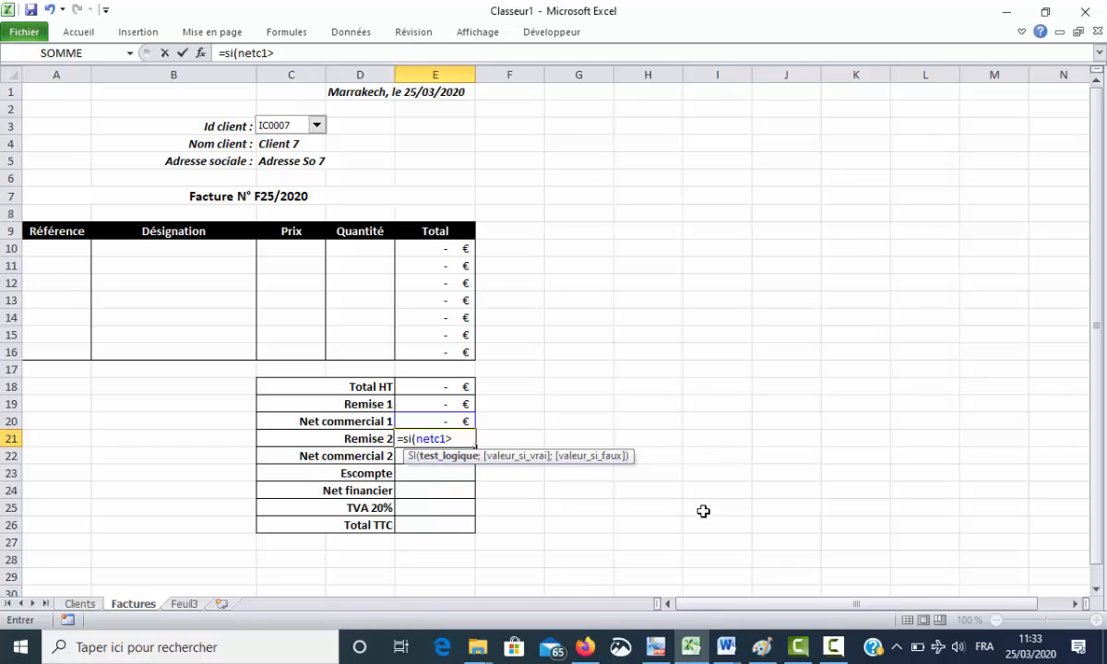
pyautogui.write('3500;')
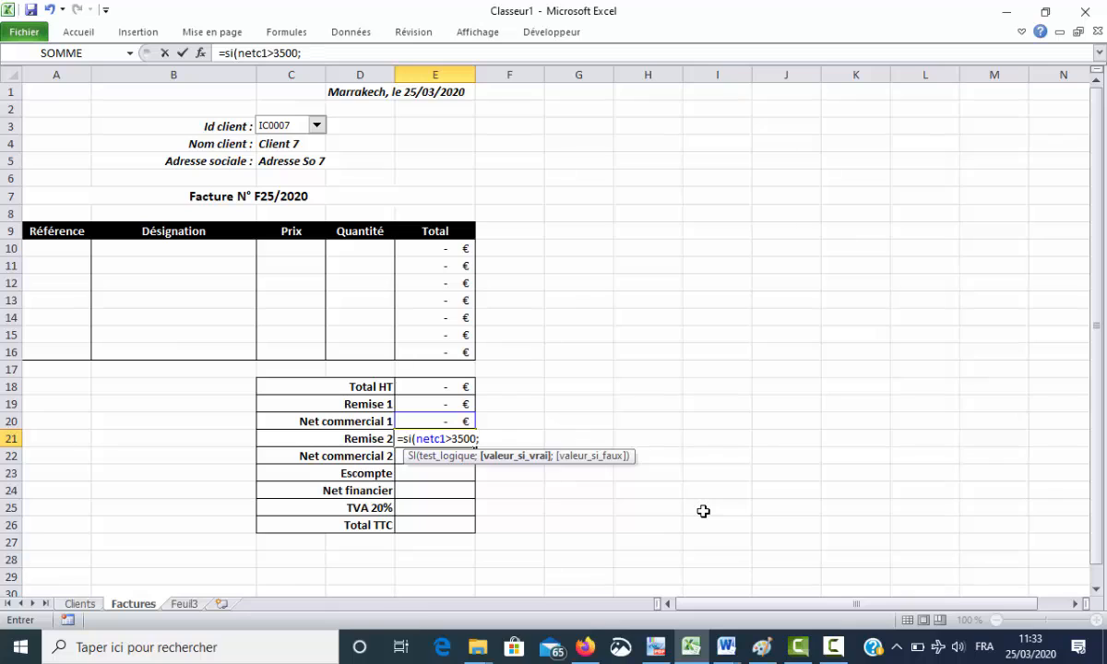
pyautogui.write('2%*netc1;')
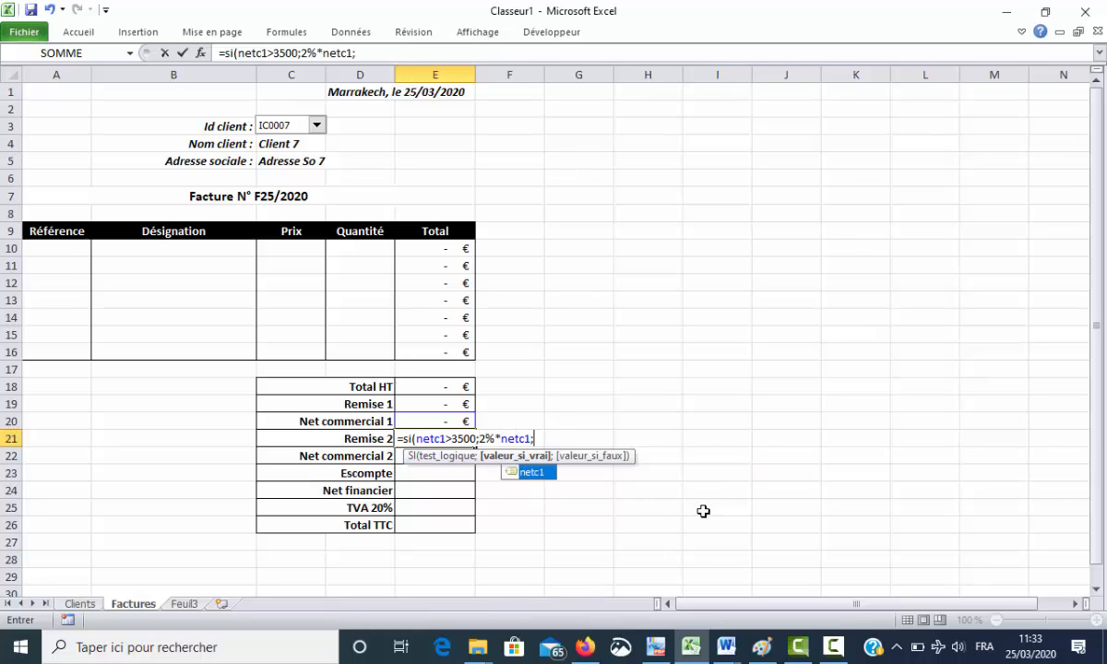
pyautogui.write('0')
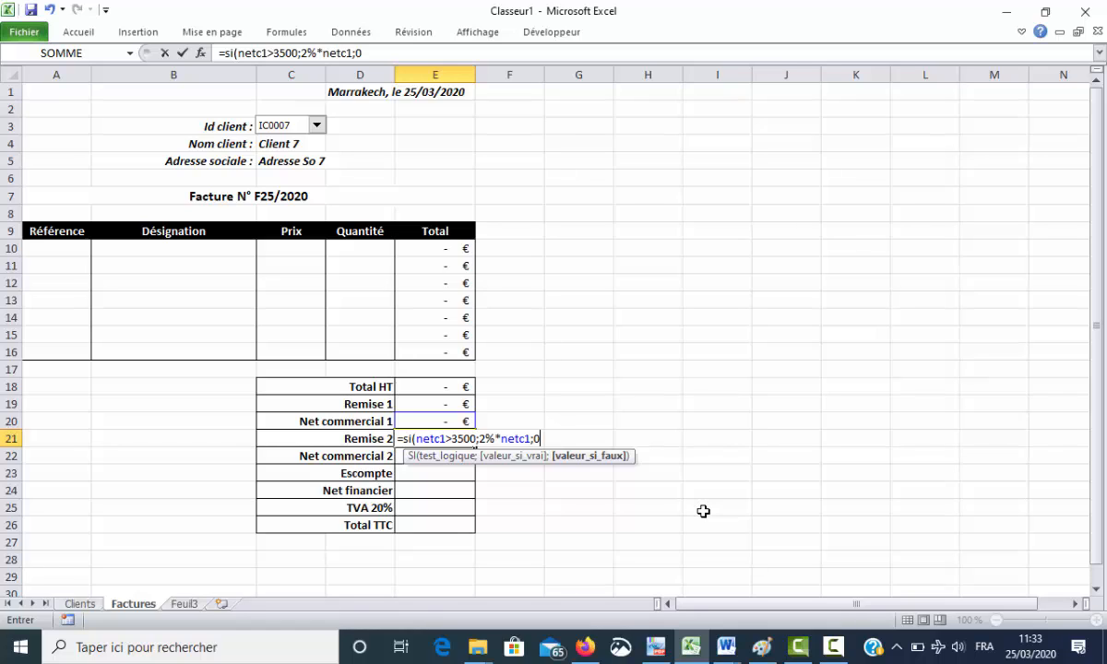
pyautogui.write(')')
pyautogui.press('Return')
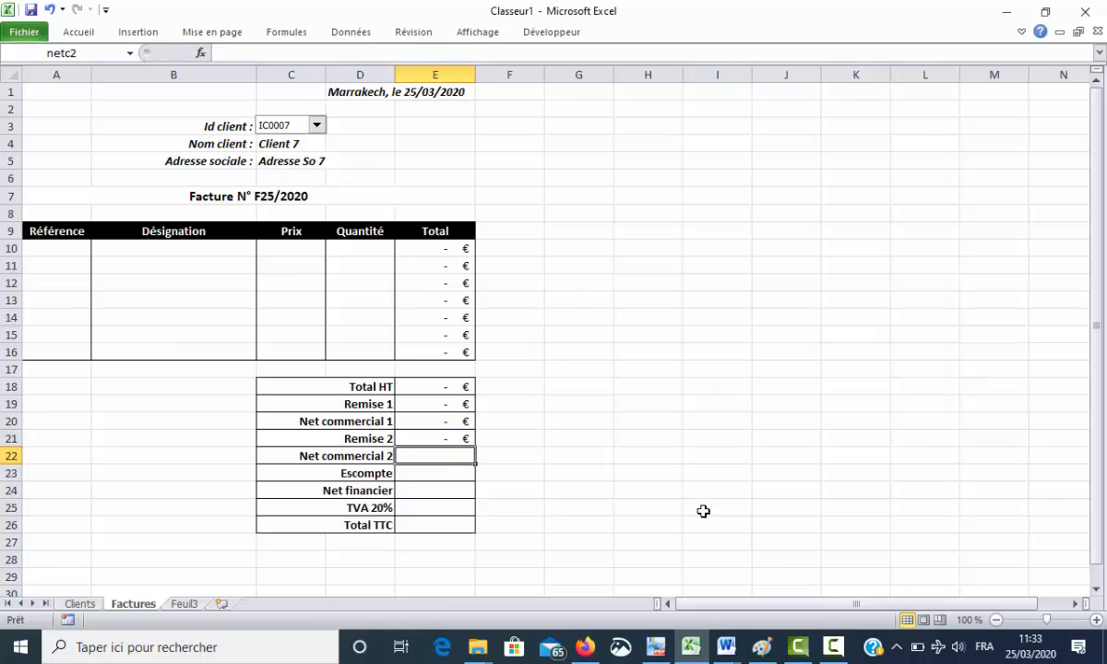
# Enter the formula =netc1-remise2 in the Net commercial 2 cell E22
pyautogui.write('=')
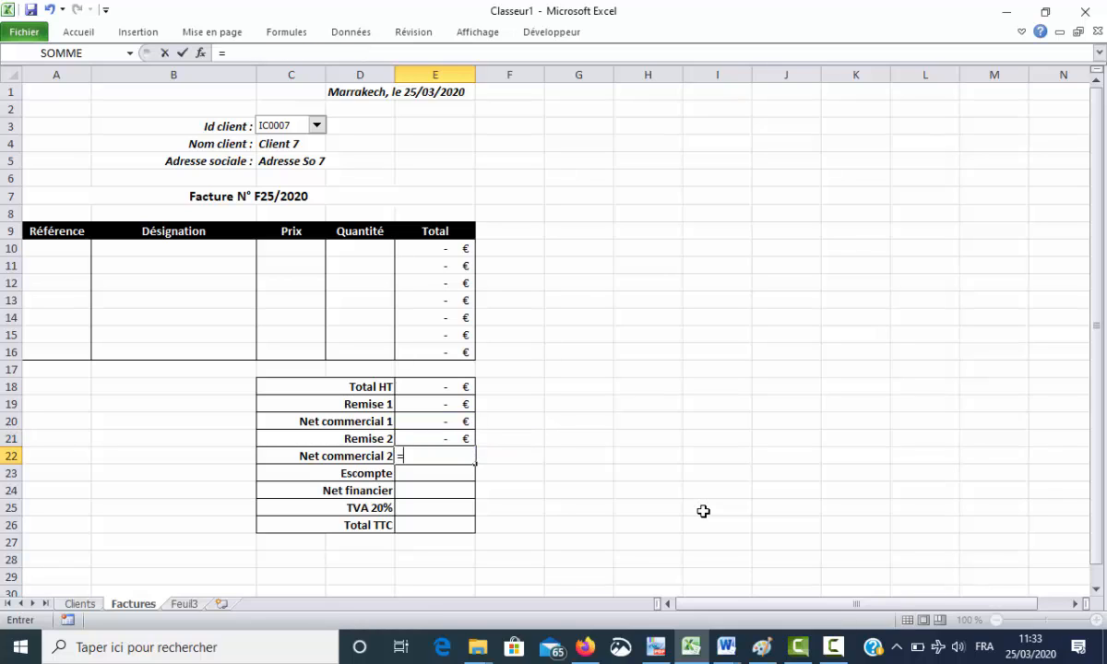
pyautogui.write('netc1')
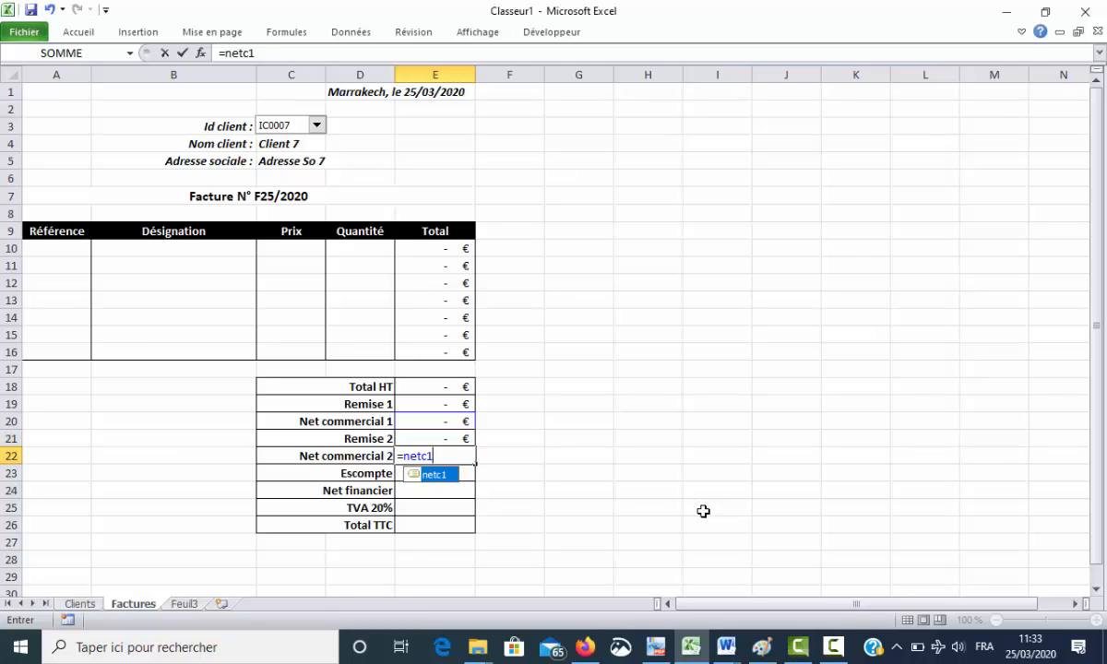
pyautogui.write('-remise')
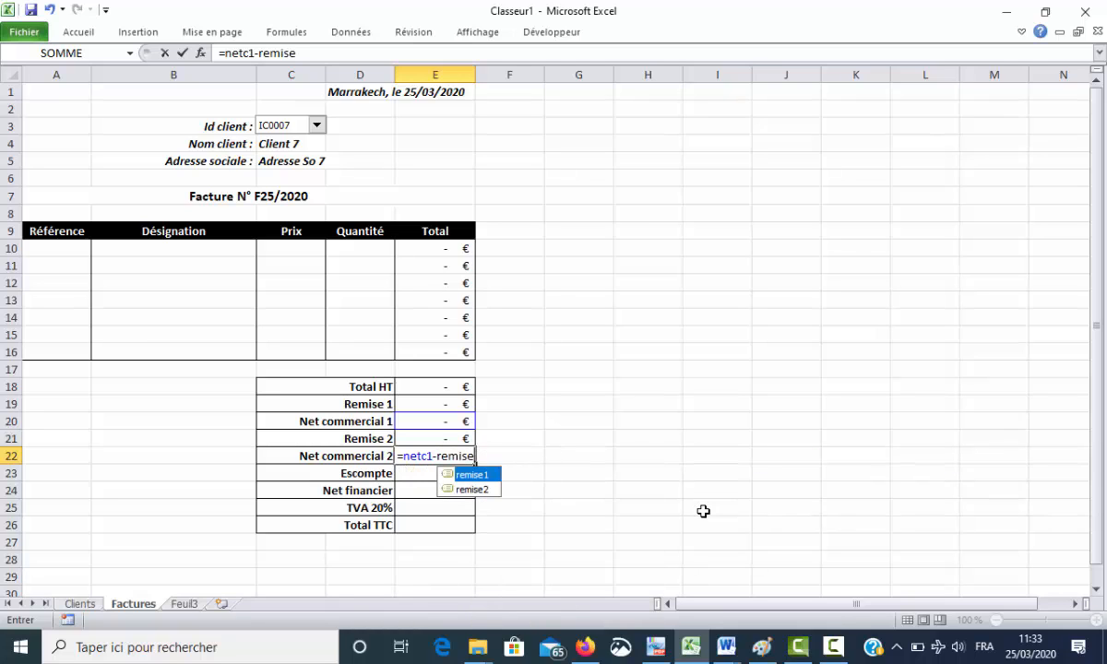
pyautogui.write('2')
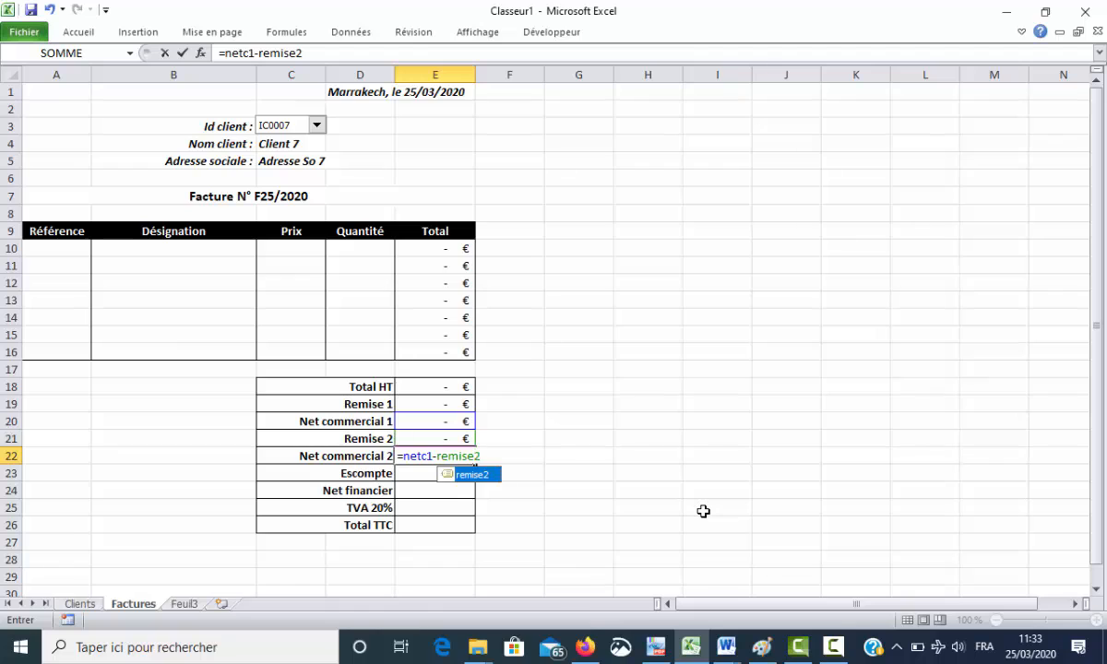
pyautogui.press('Return')
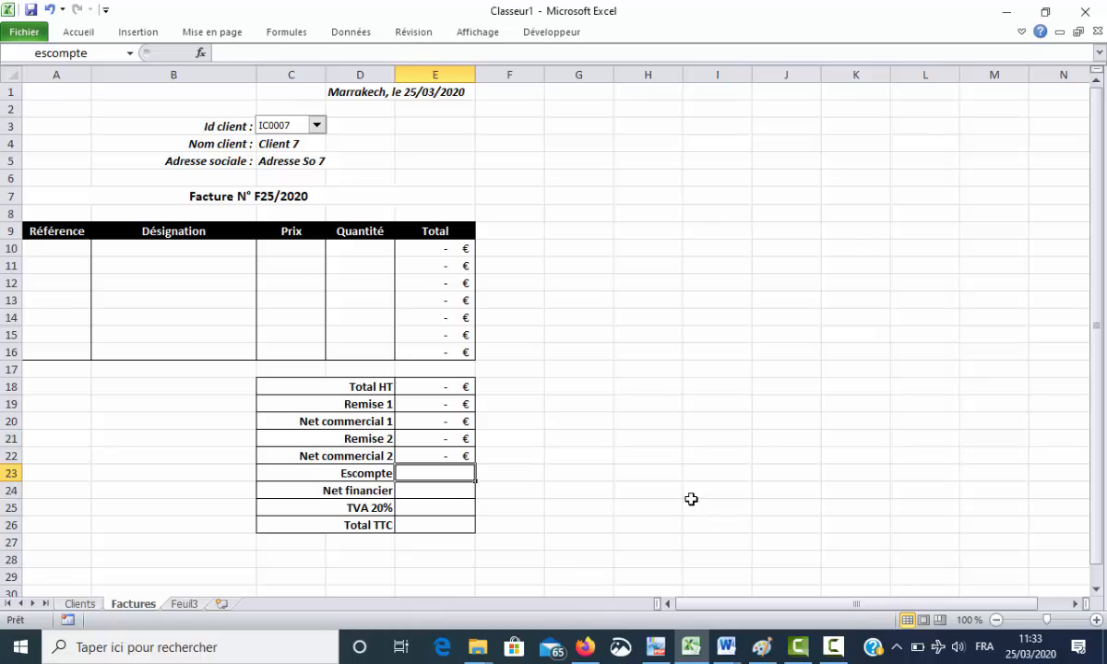
# Consult the Escompte rule in TP_Excel_Crise.docx in Word, and enter =si(netc2>4000;1%*netc2;0) in the Escompte cell E23 in Excel
pyautogui.moveTo(742, 652)
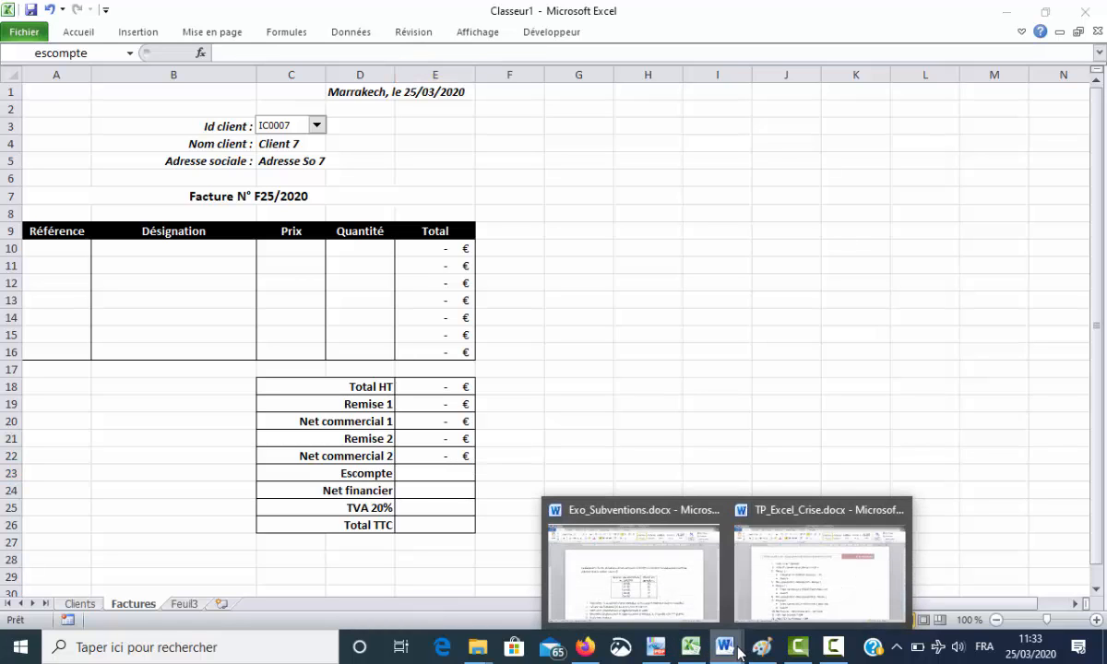
pyautogui.click(738, 559)
pyautogui.scroll(-1, 438, 399)
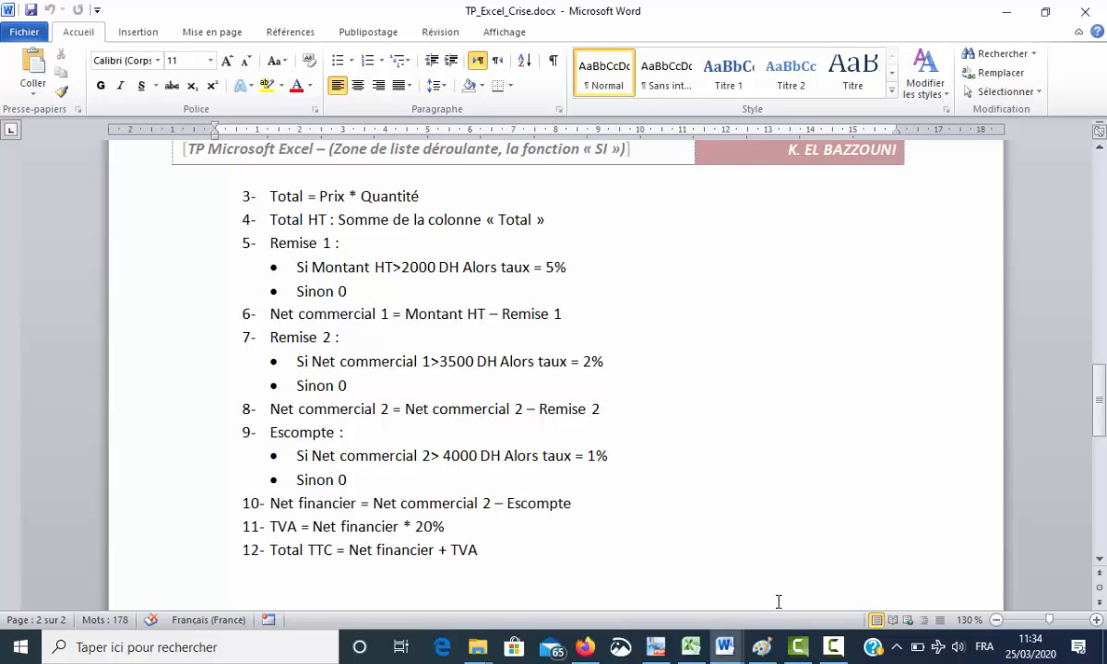
pyautogui.click(691, 647)
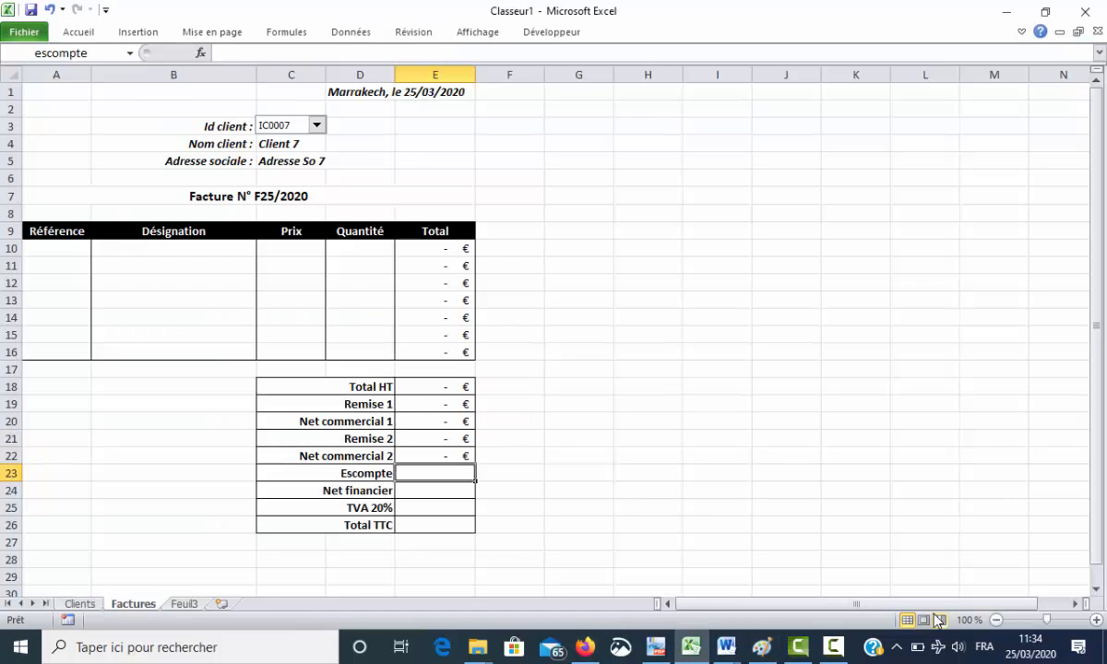
pyautogui.write('=si(')
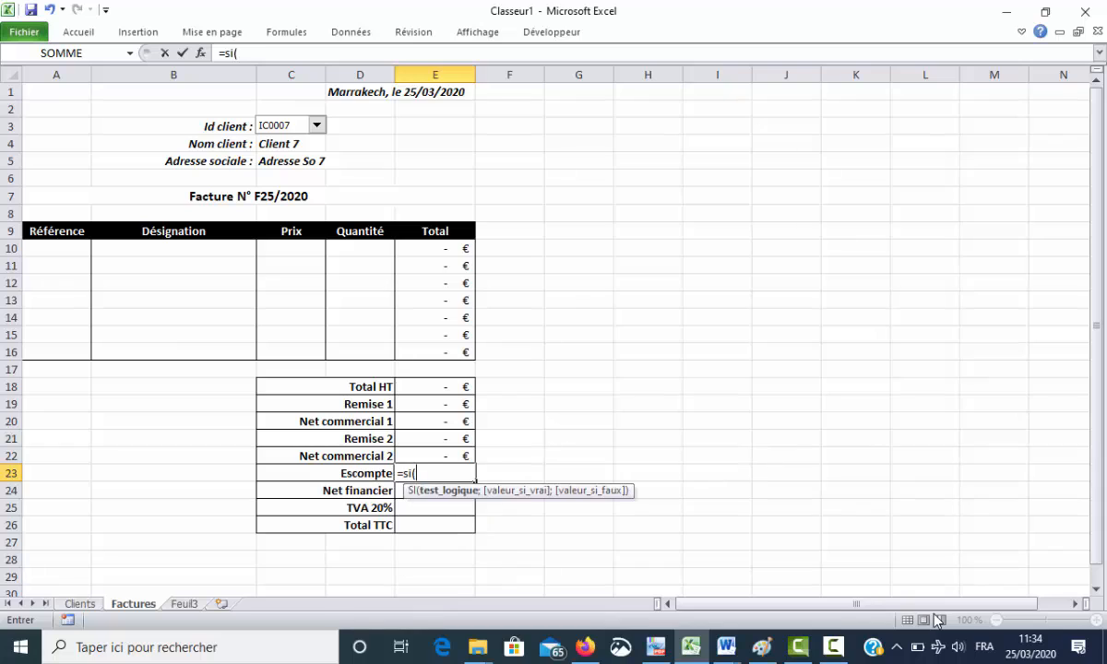
pyautogui.write('netc2>4000')
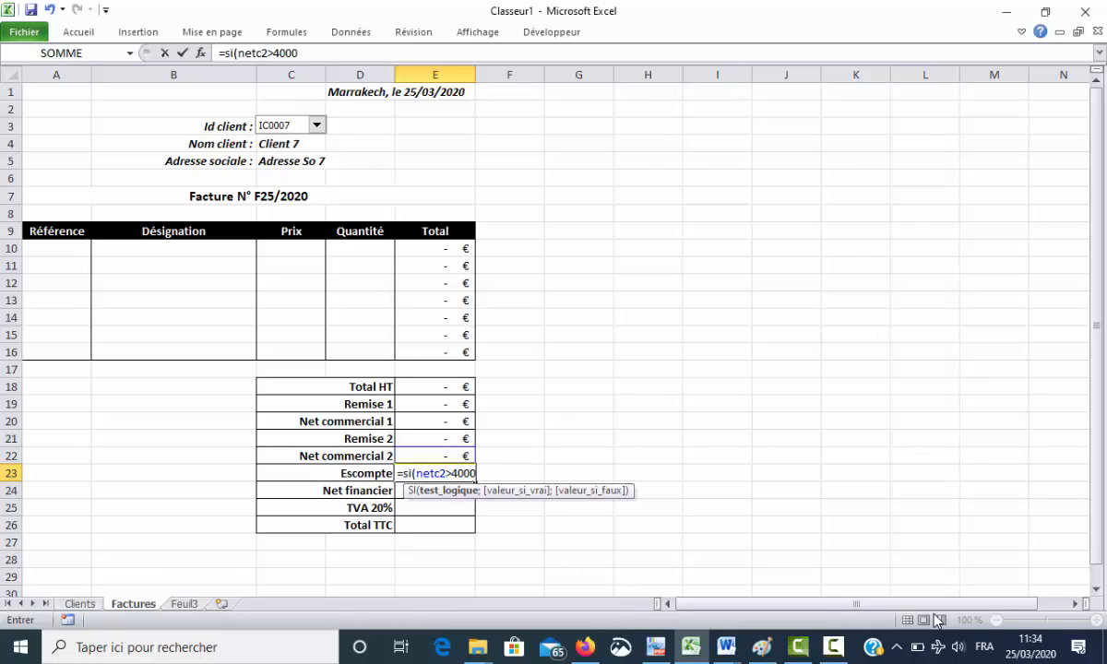
pyautogui.write(';1')
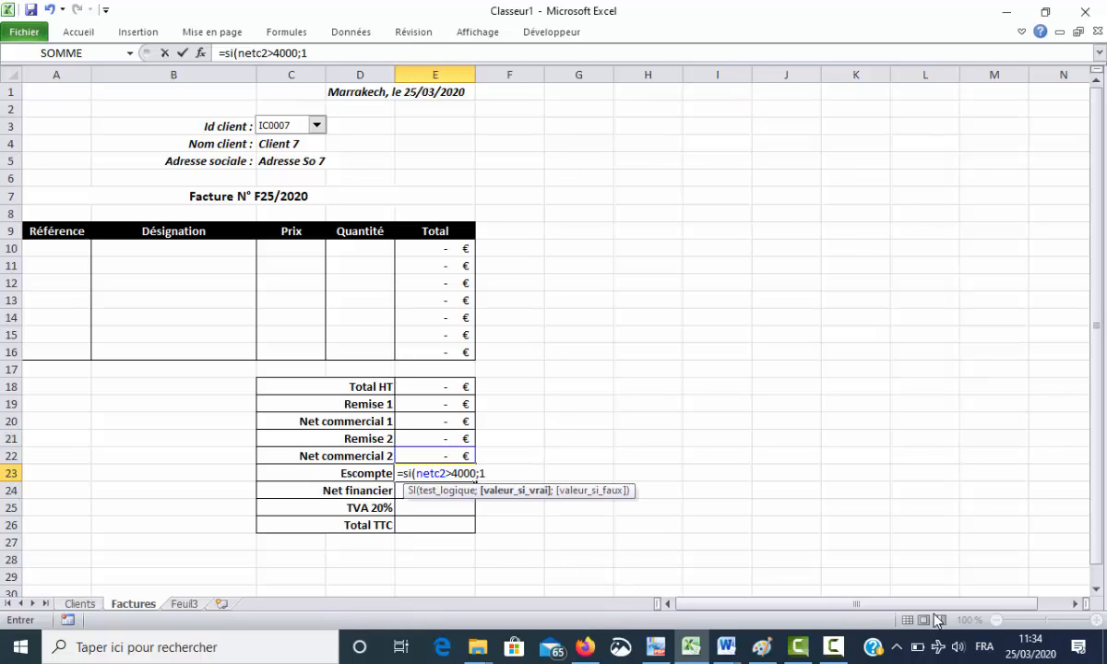
pyautogui.write('%*netc')
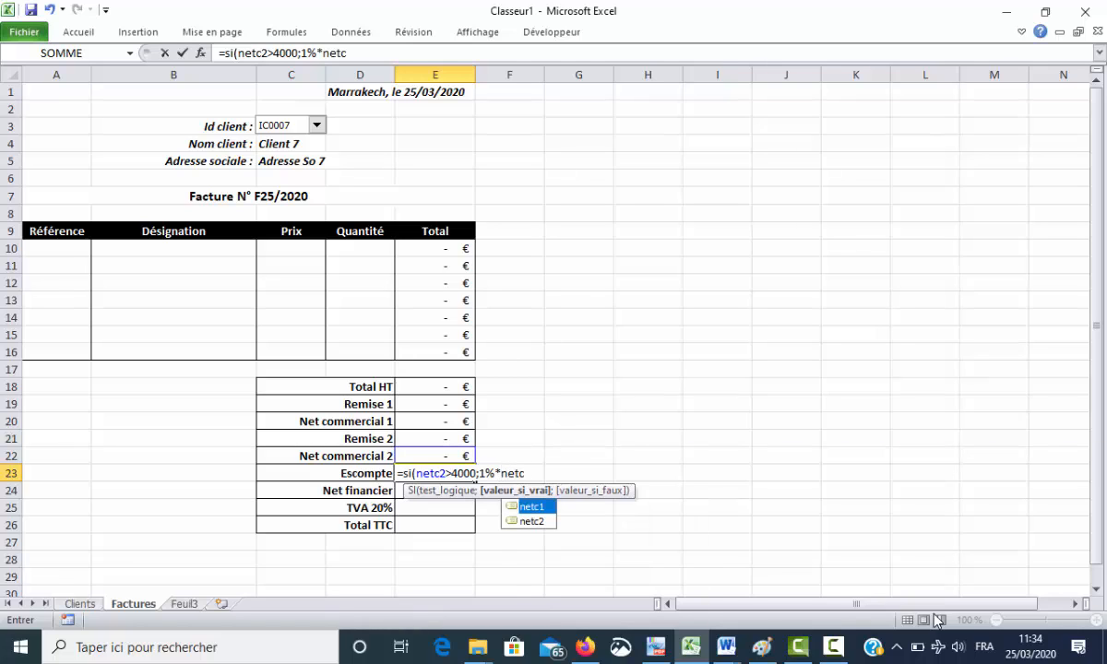
pyautogui.write('2;')
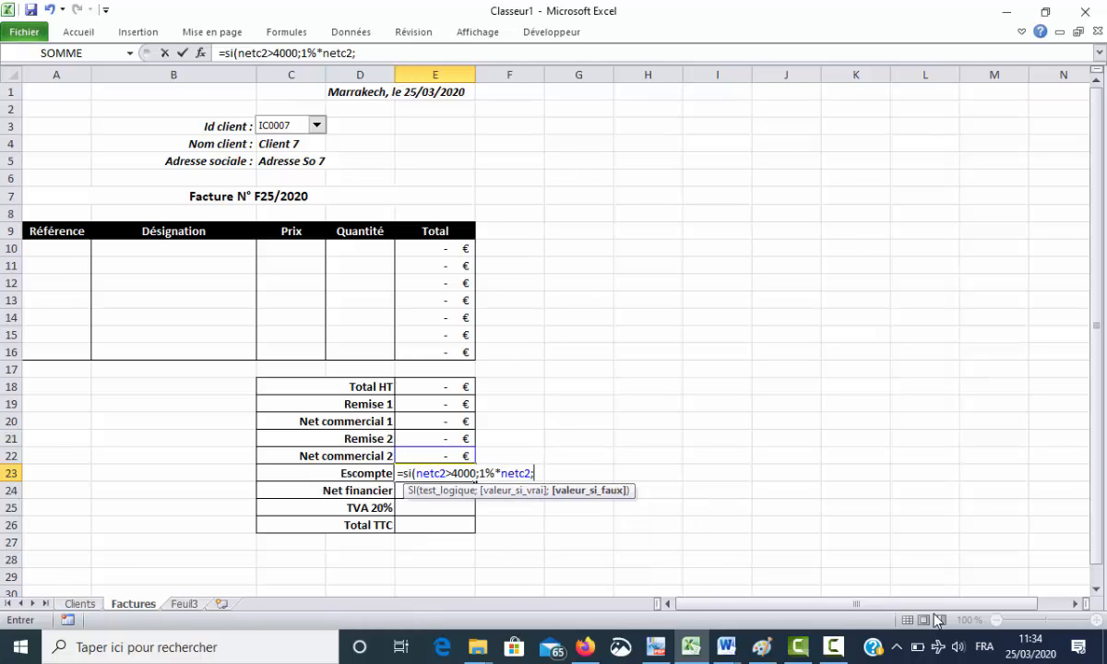
pyautogui.write('0)')
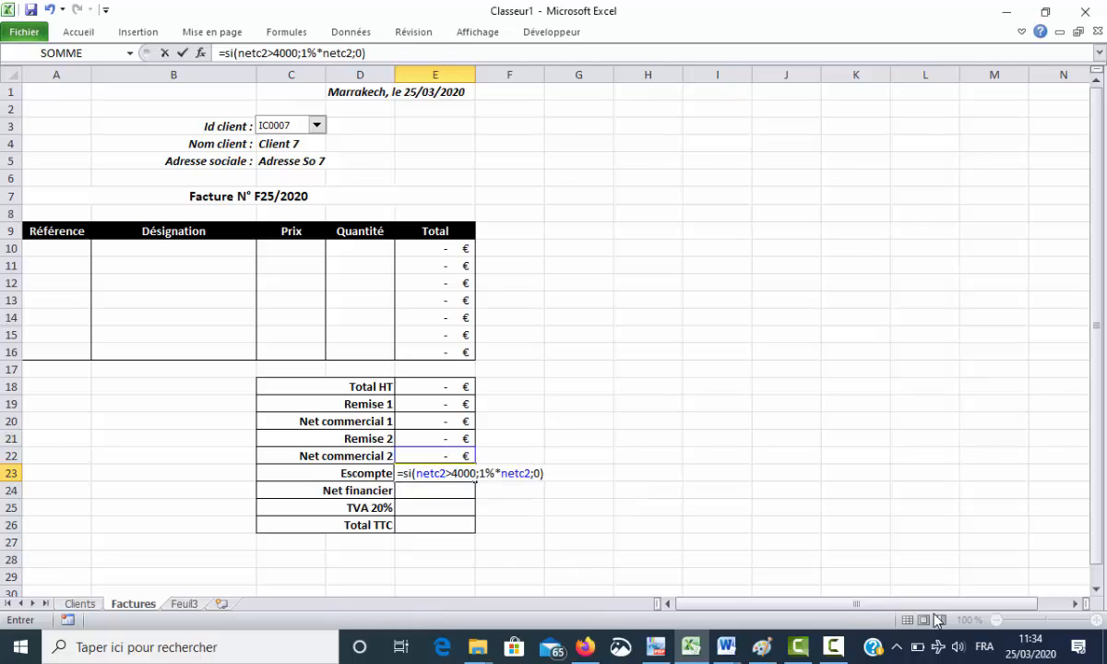
pyautogui.press('Return')
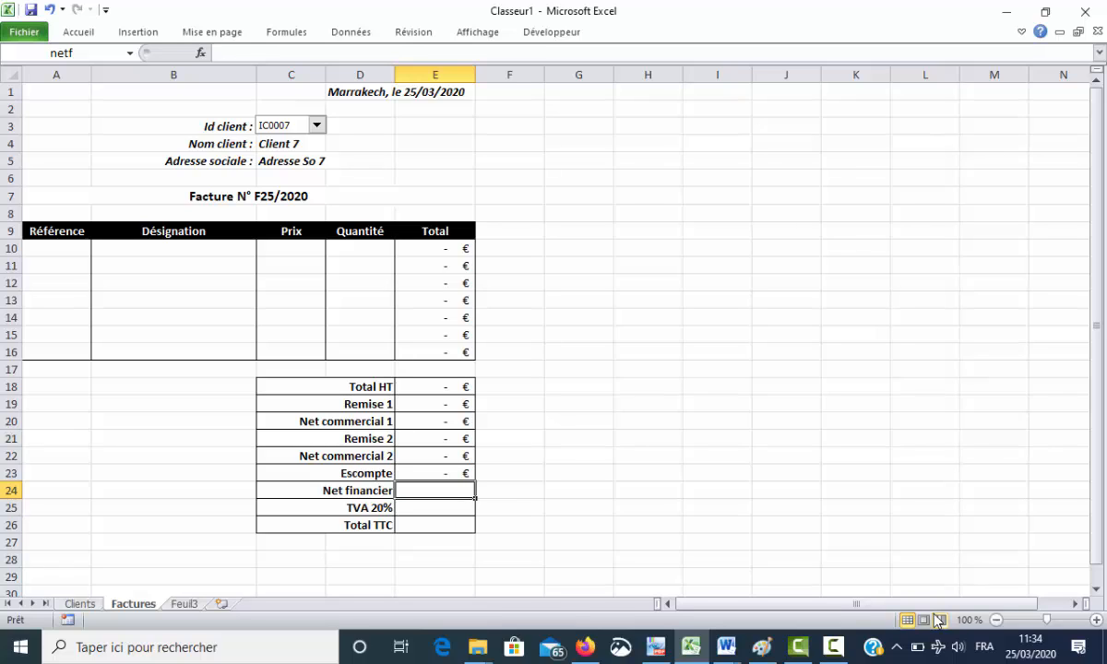
# Enter the formula =netc2-escompte in the Net financier cell E24
pyautogui.write('=')
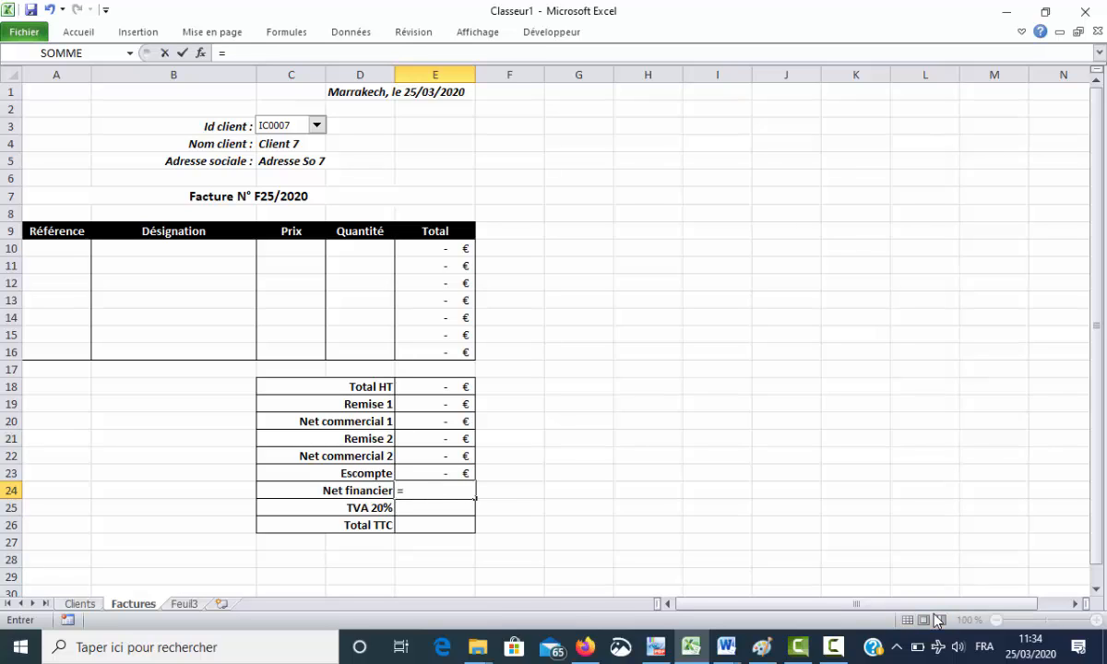
pyautogui.write('netc2')
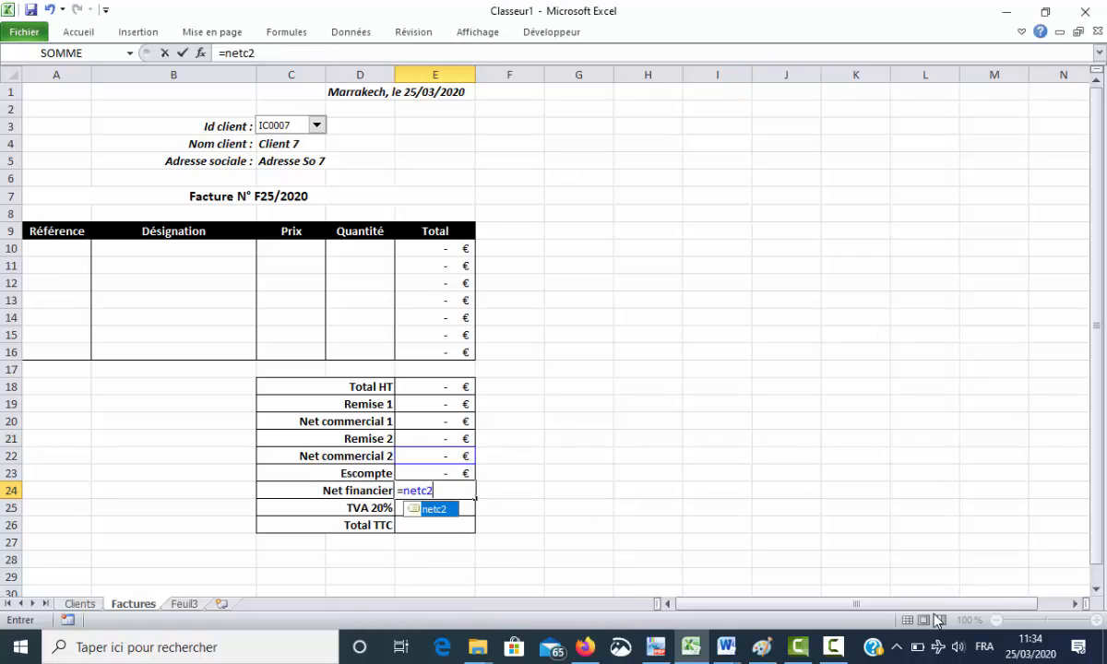
pyautogui.write('-escomp')
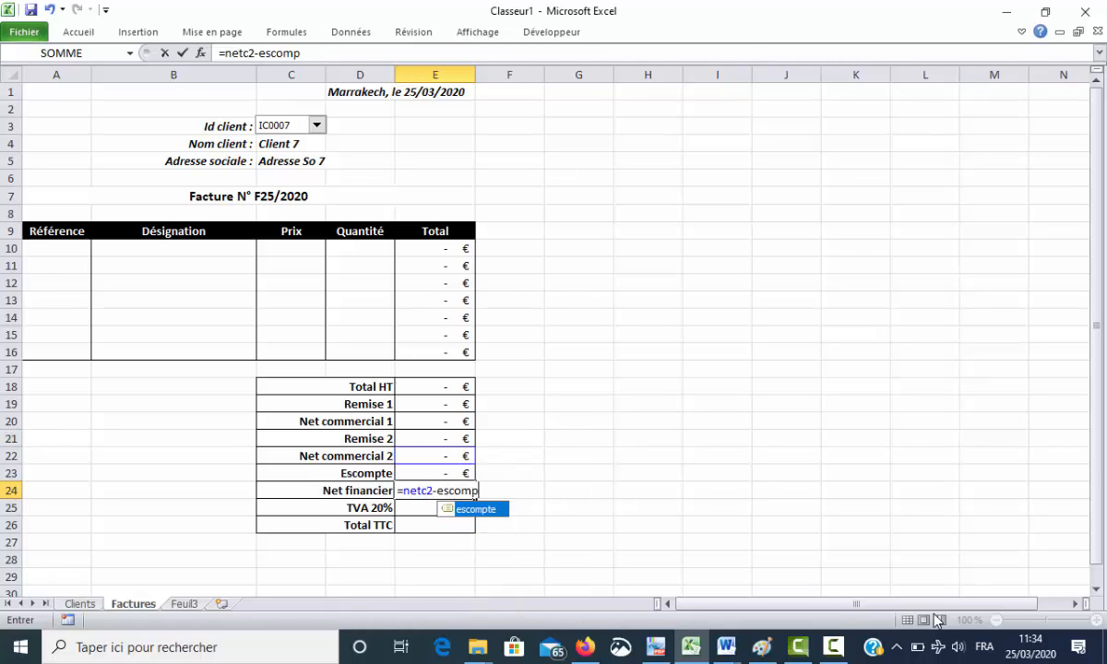
pyautogui.write('te')
pyautogui.press('Return')
# Enter the formula =netf*20% in the TVA 20% cell E25 and =netf+tva in the Total TTC cell E26
pyautogui.write('=')
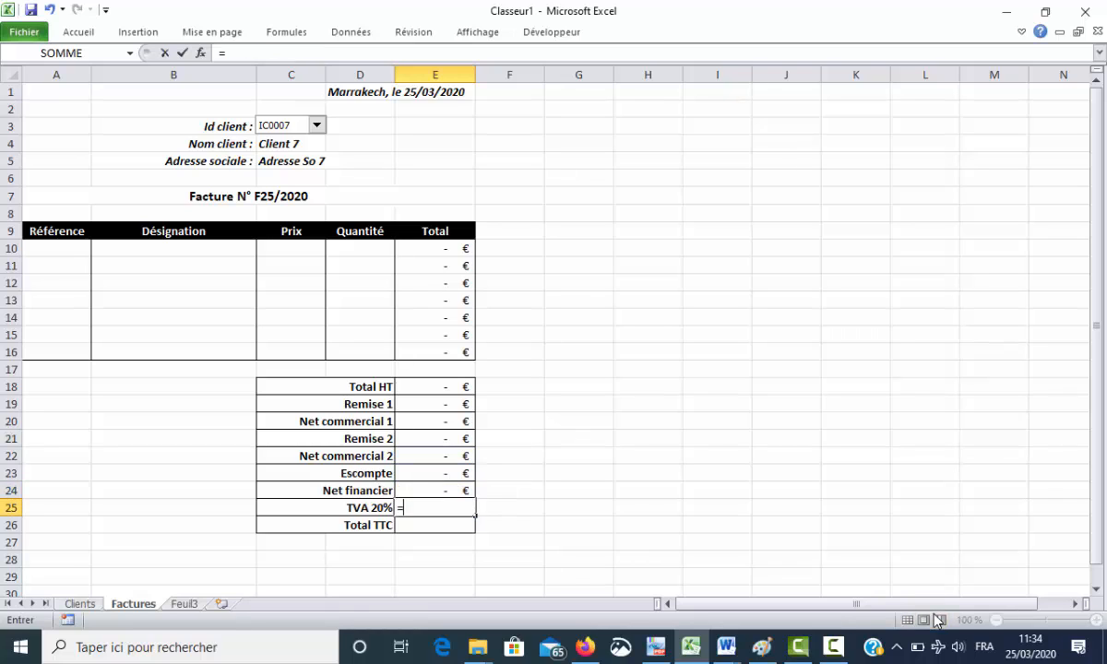
pyautogui.write('netf*20%')
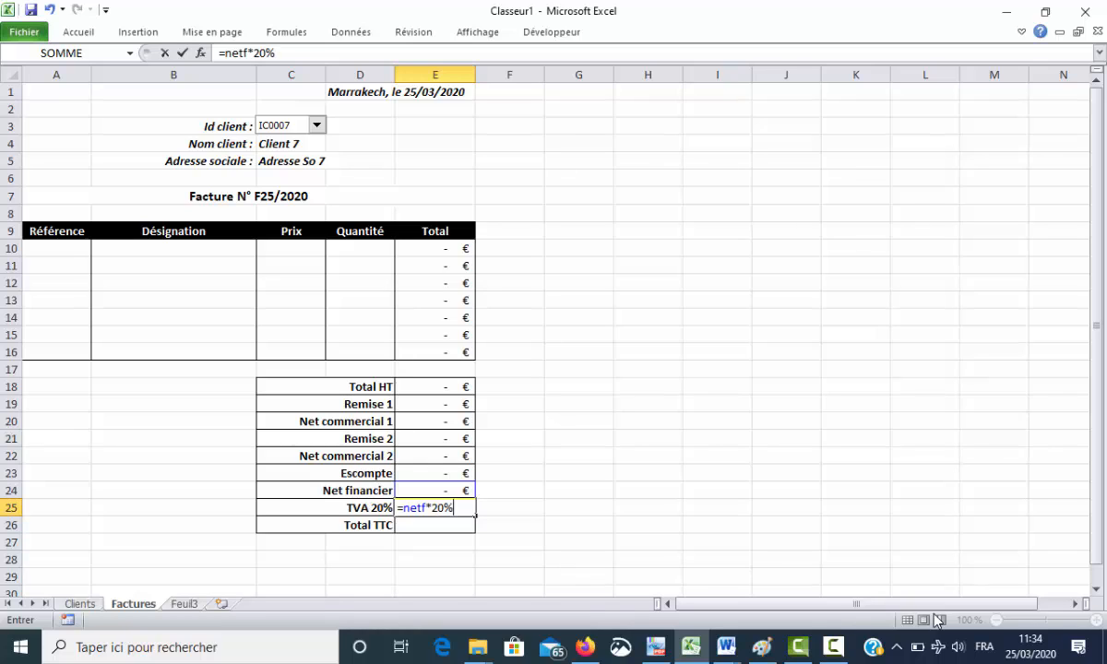
pyautogui.press('Return')
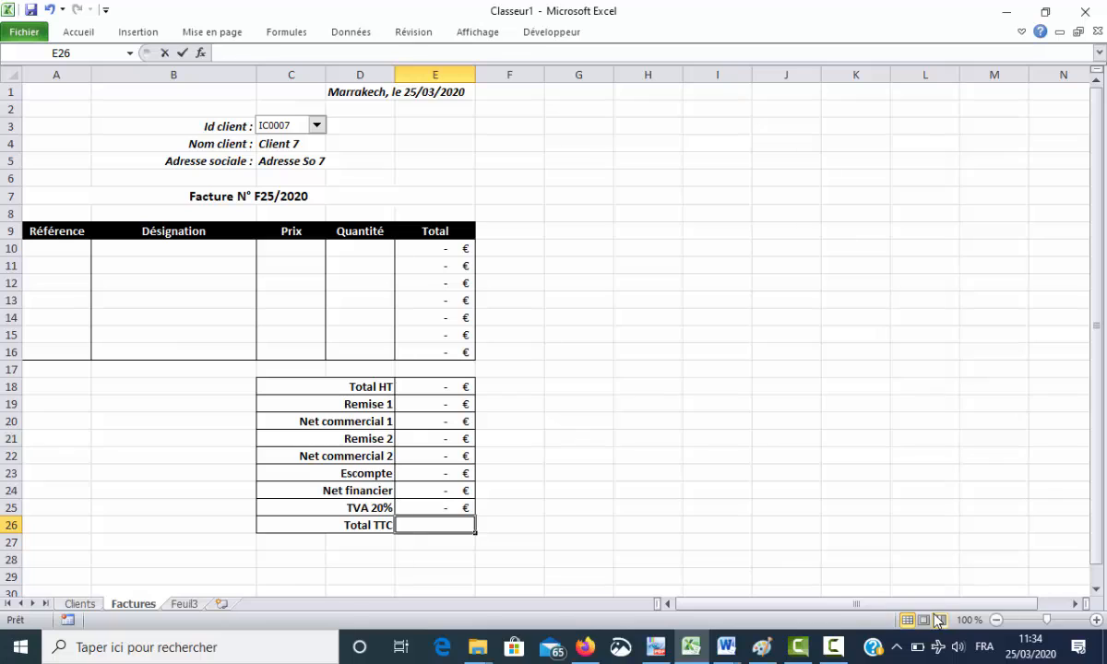
pyautogui.write('=netf')
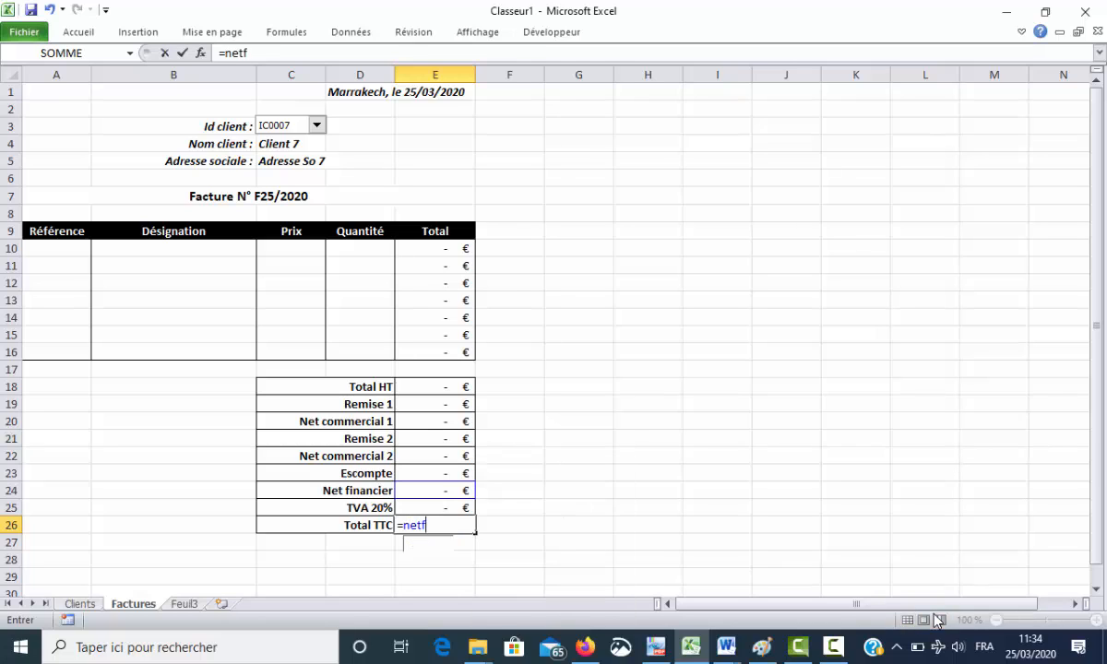
pyautogui.write('+tva')
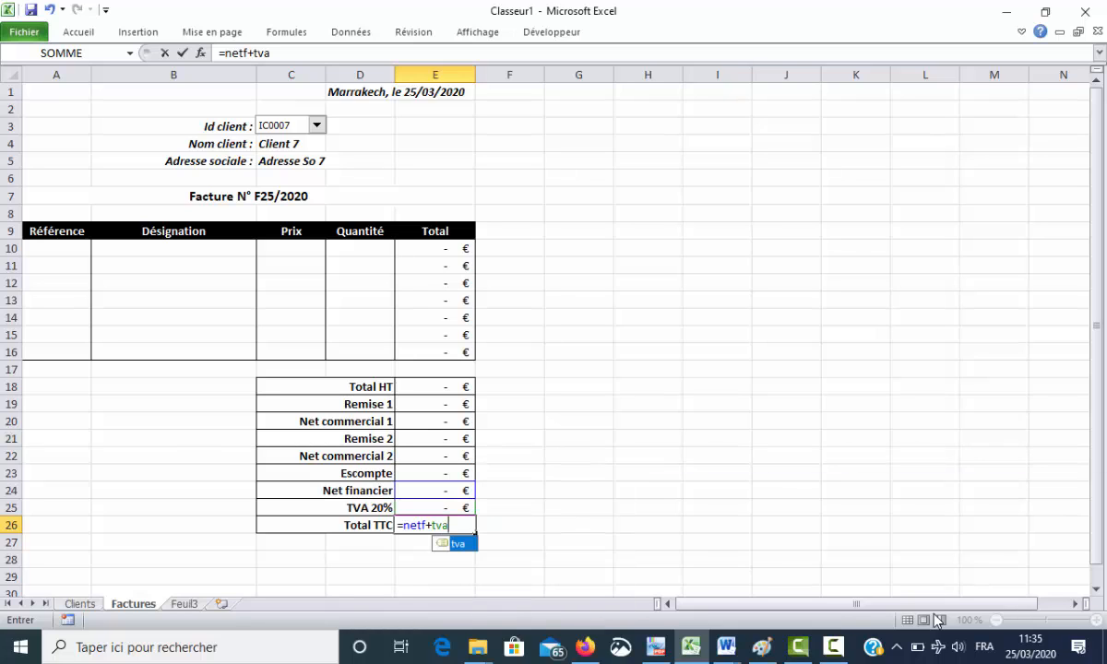
pyautogui.press('Return')
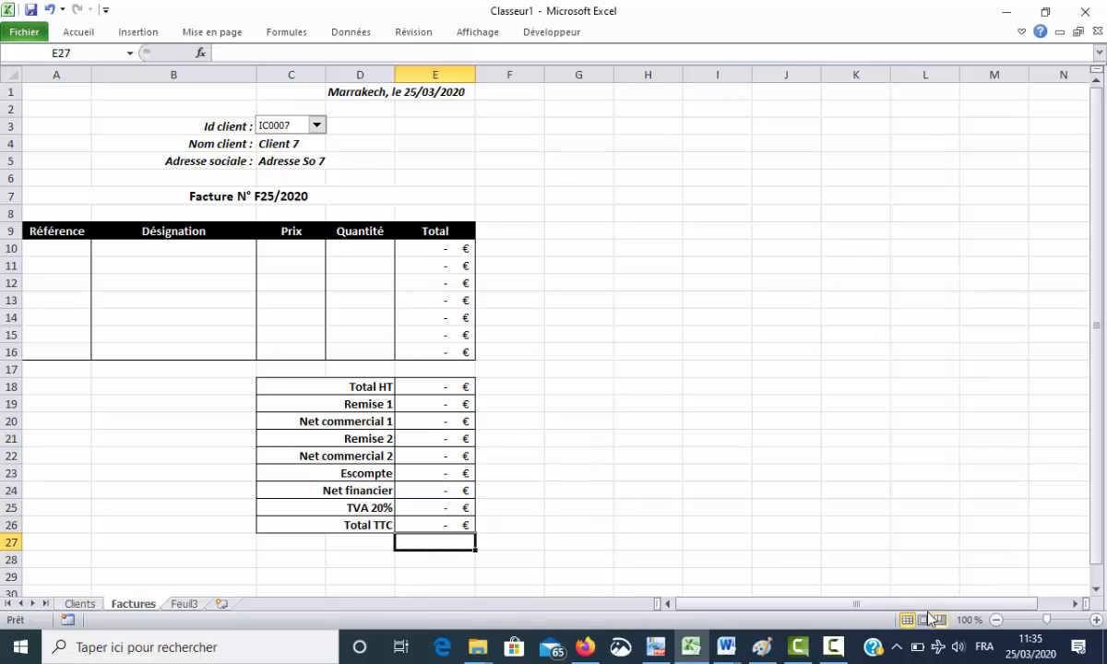
# Fill in the first invoice line, row 10, with reference P0001, designation Produit 1, price 36 and quantity 250
pyautogui.click(63, 247)
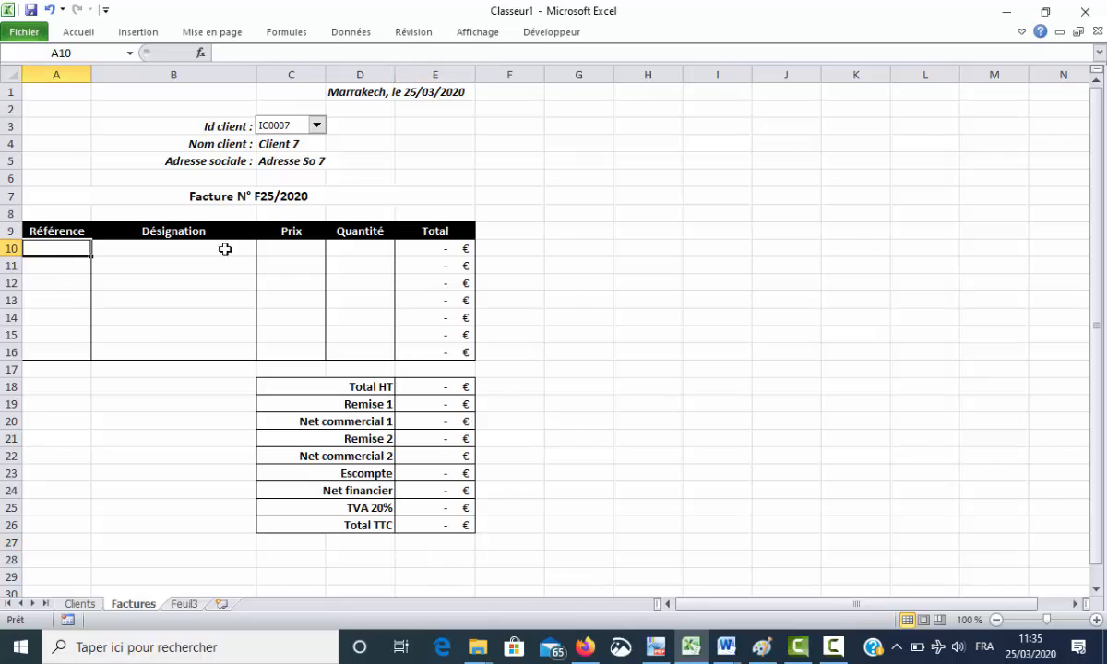
pyautogui.write('P0001')
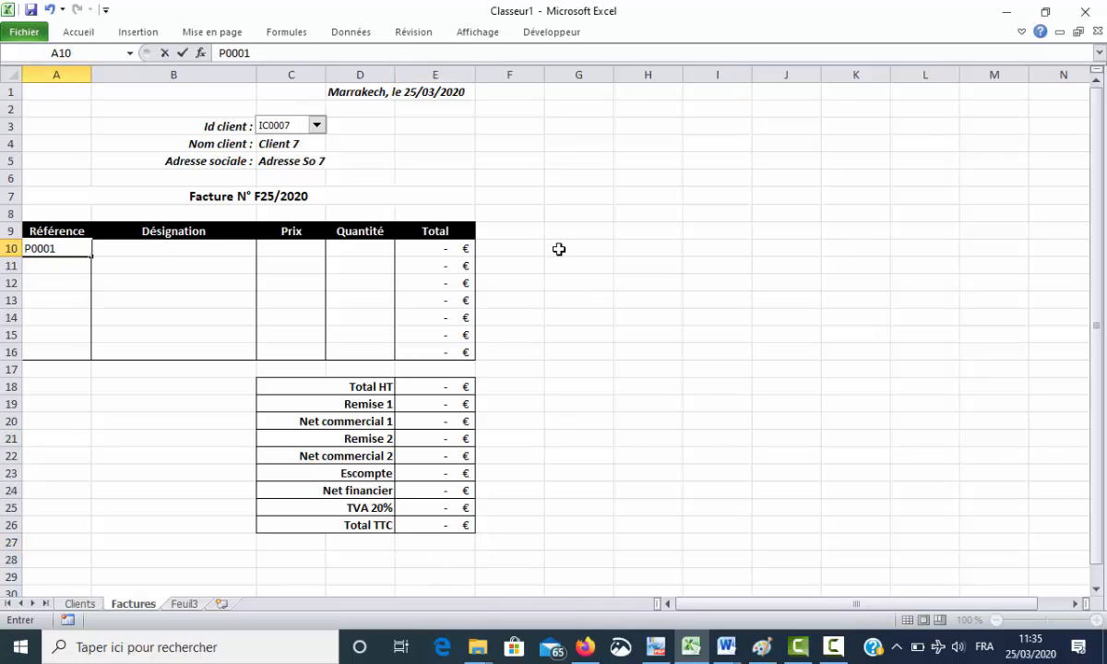
pyautogui.press('Tab')
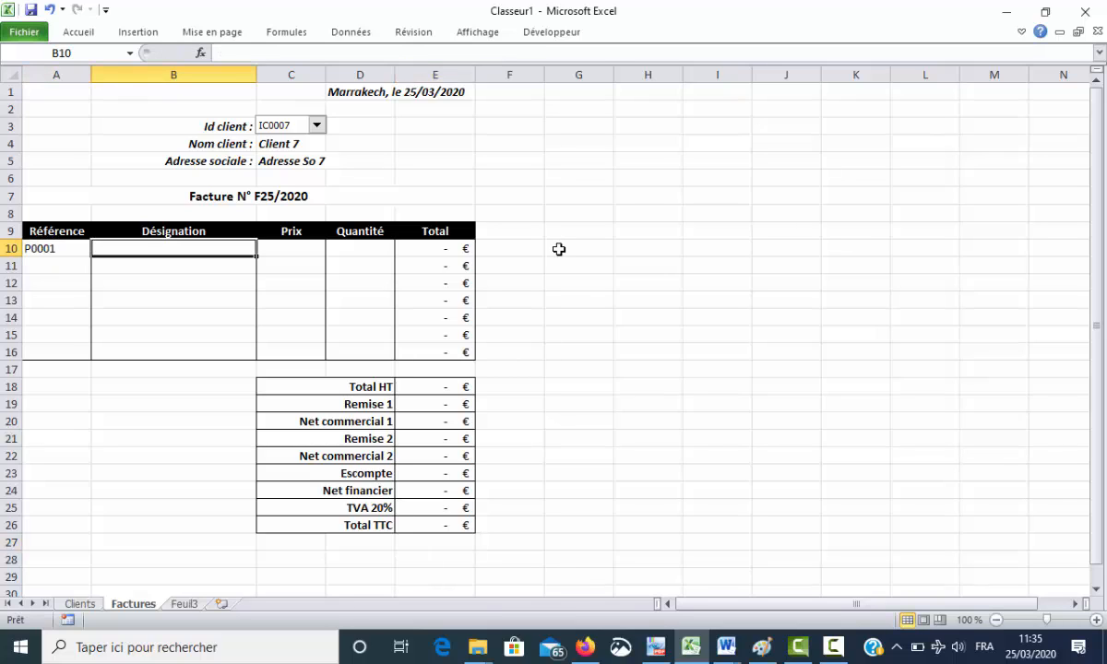
pyautogui.write('Produit 1')
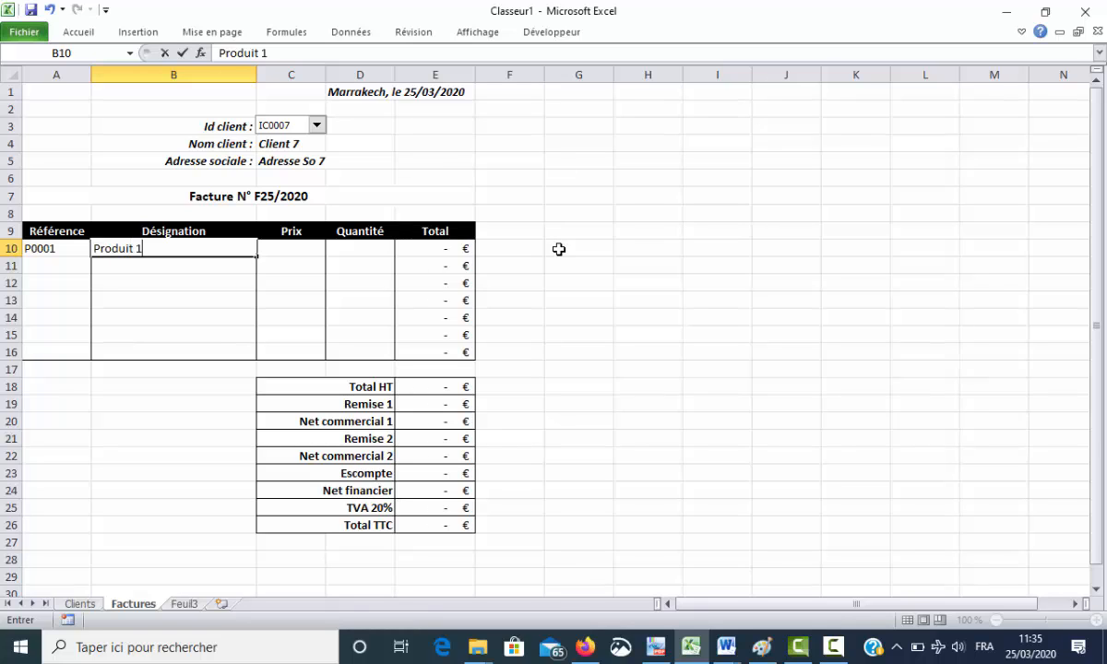
pyautogui.press('Tab')
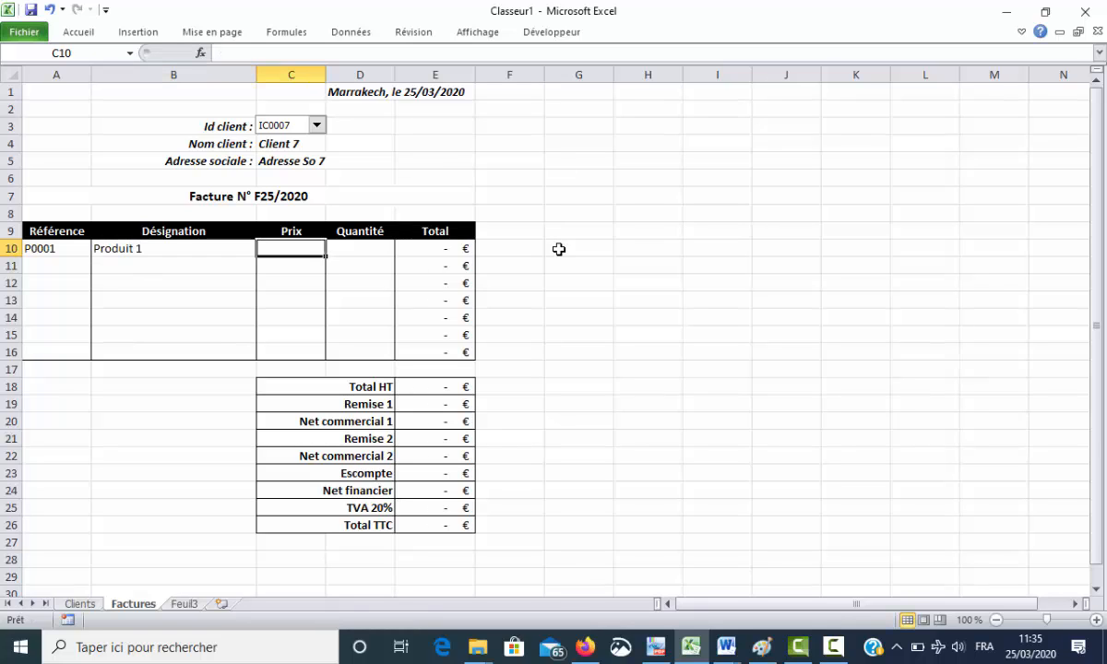
pyautogui.write('36')
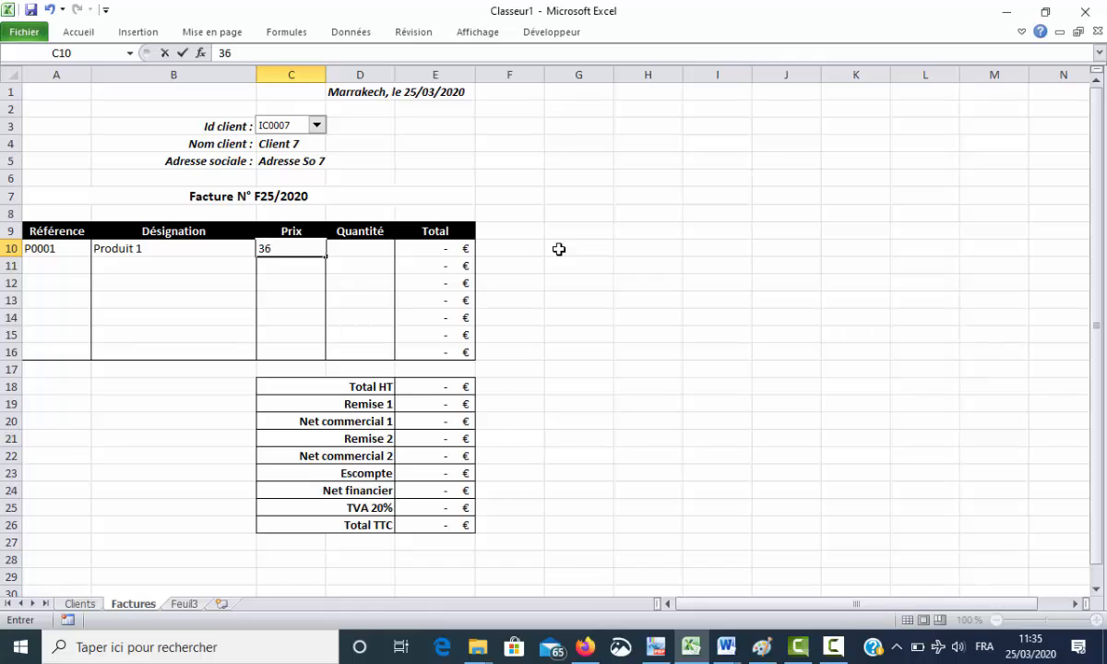
pyautogui.press('Tab')
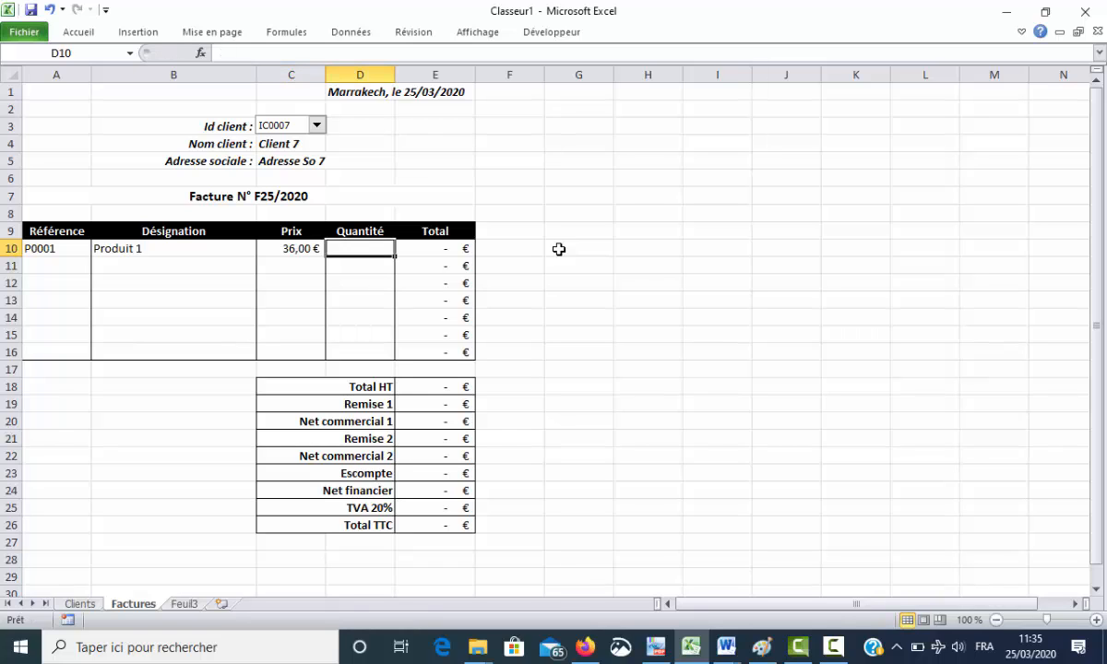
pyautogui.write('250')
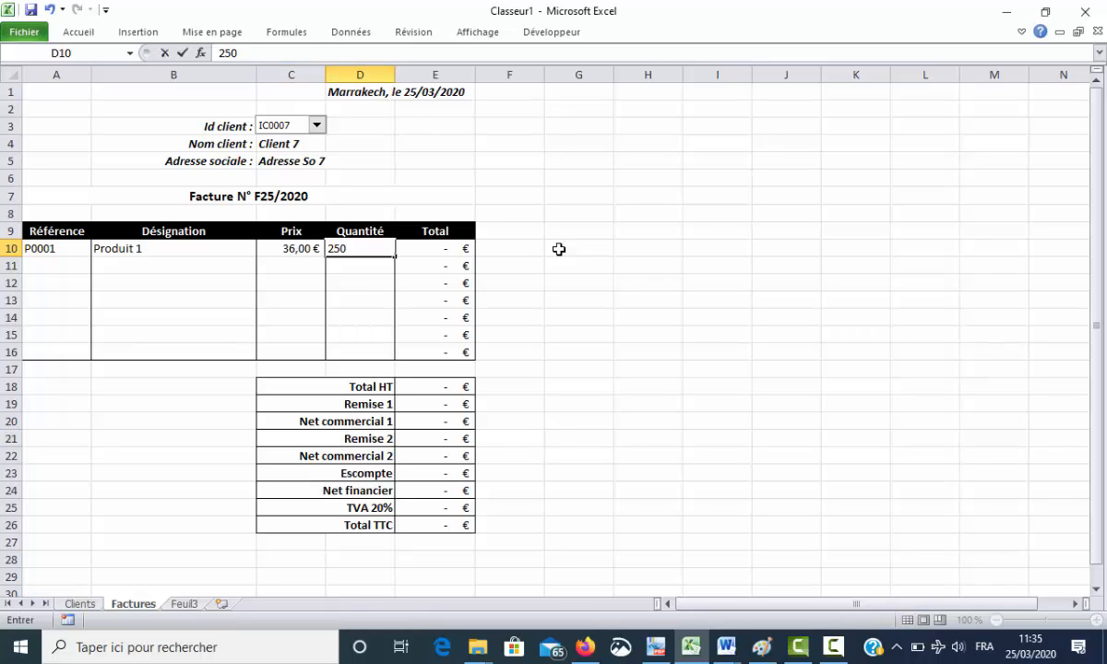
pyautogui.press('Return')
# Fill in the second invoice line, row 11, with reference P0002, designation Produi 2, price 20 and quantity 100
pyautogui.press('Home')
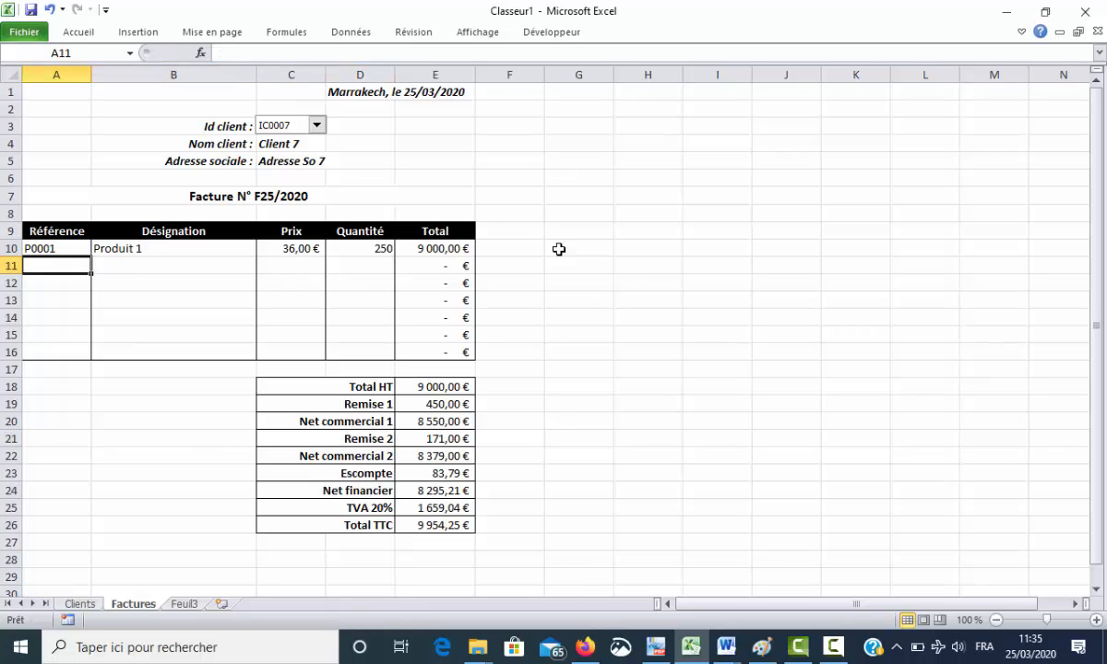
pyautogui.write('P')
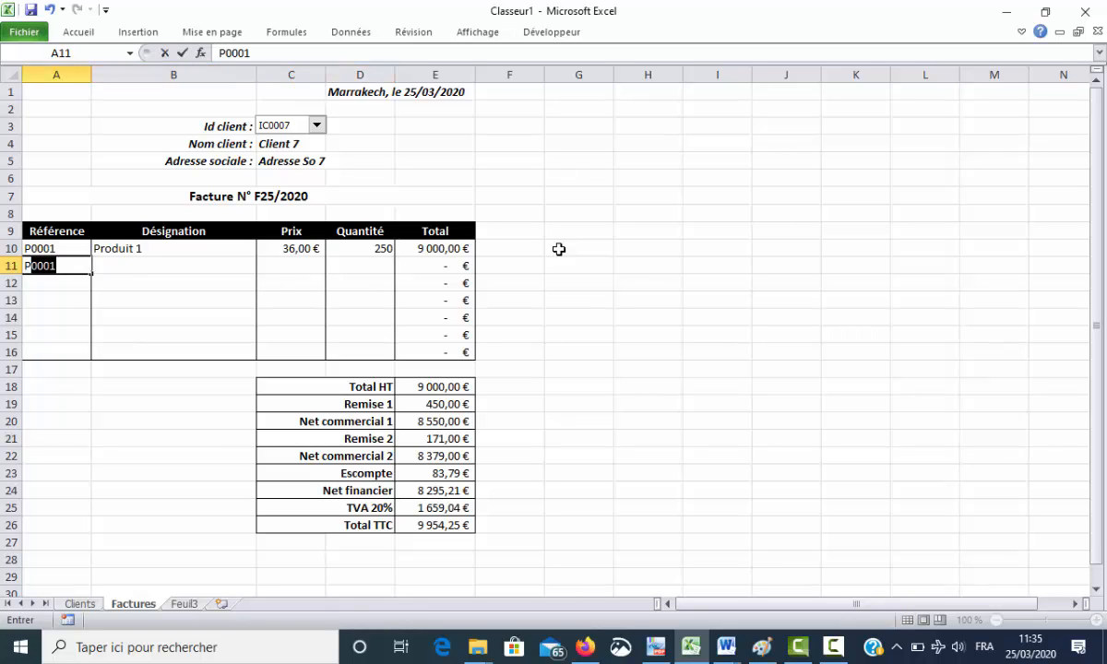
pyautogui.write('0002')
pyautogui.press('Tab')
pyautogui.write('Produi')
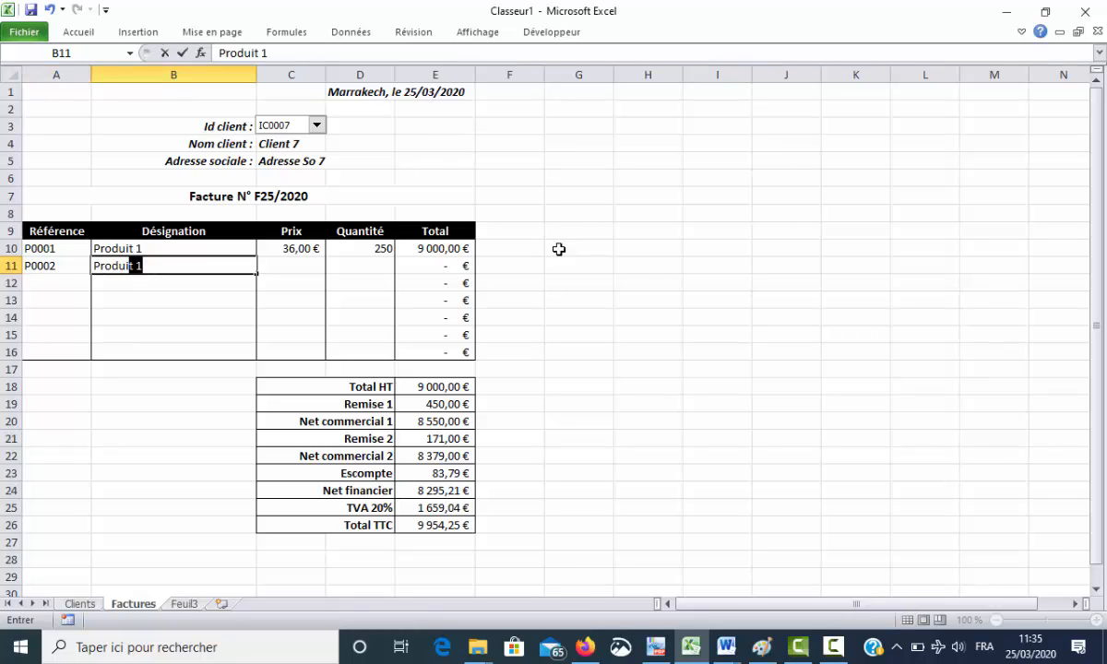
pyautogui.write(' 2')
pyautogui.press('Tab')
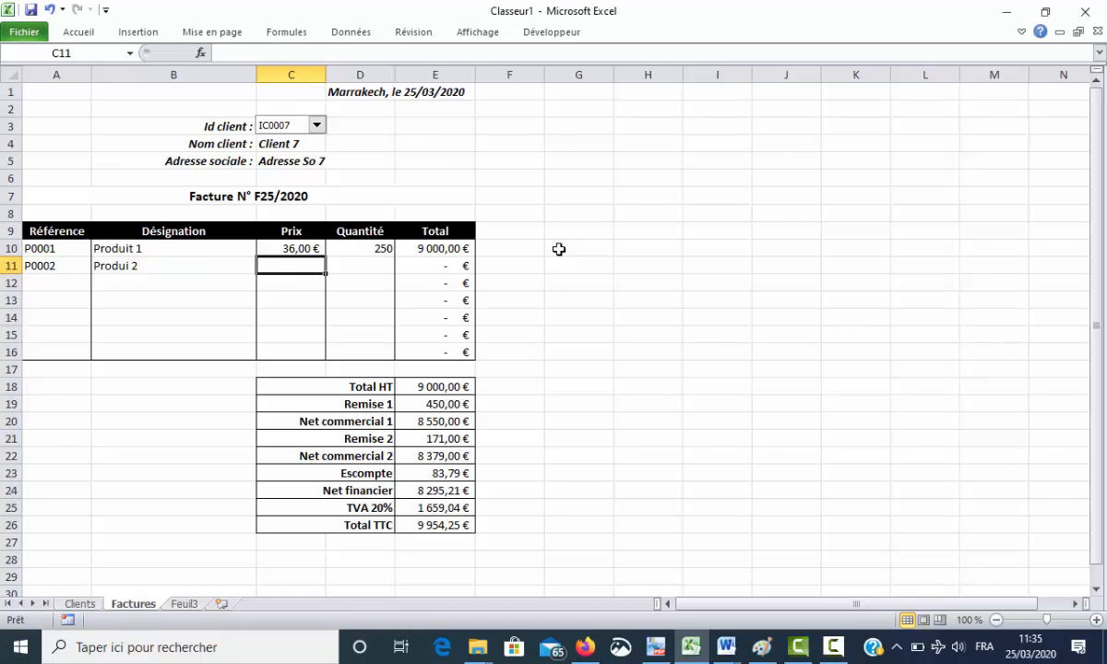
pyautogui.write('20')
pyautogui.press('Tab')
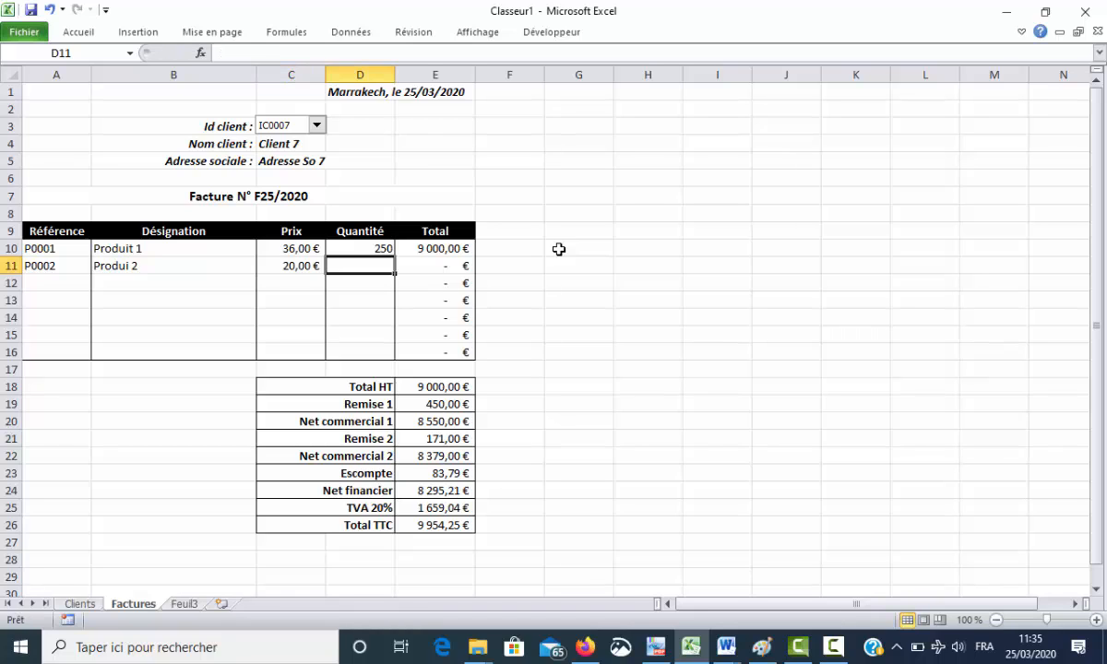
pyautogui.write('100')
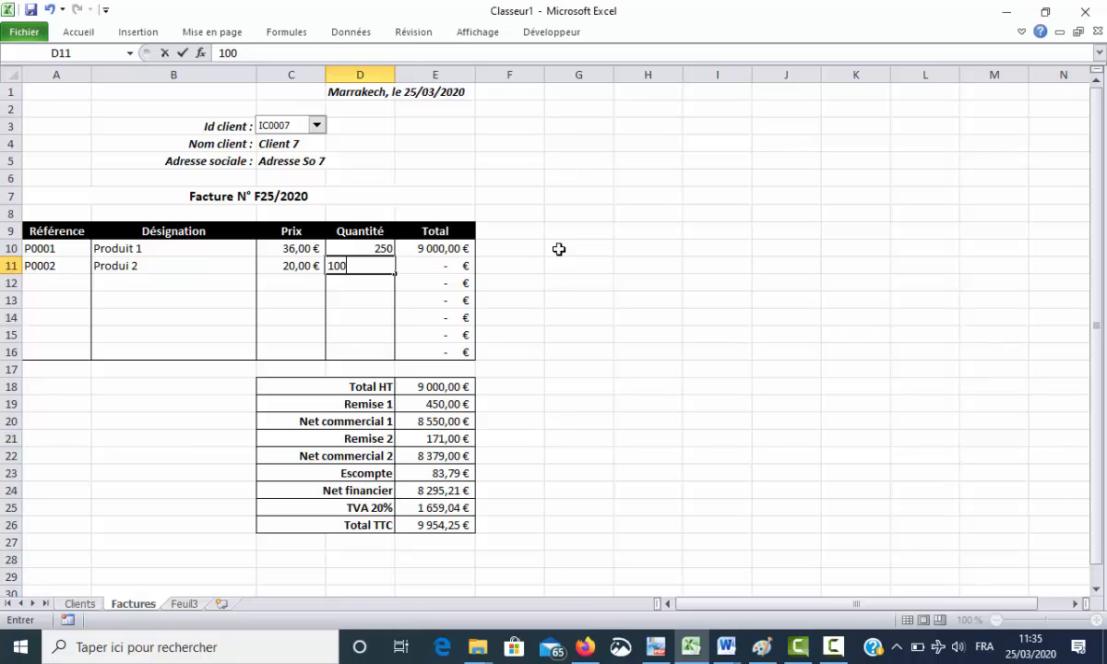
pyautogui.press('Return')
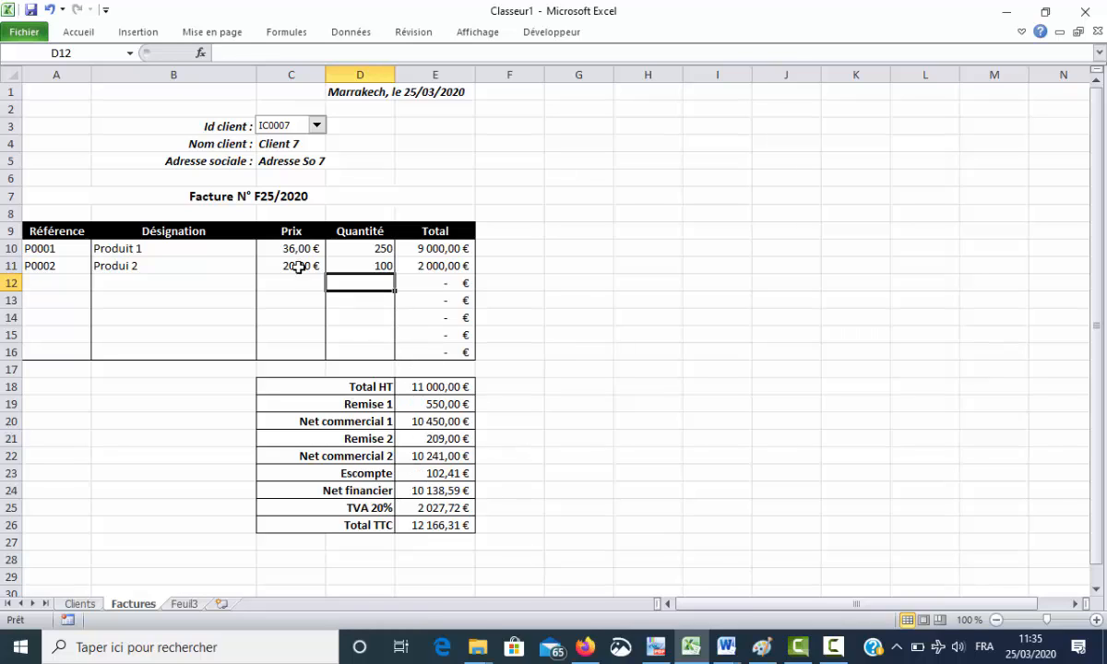
# Set the quantity of Produit 1 in cell D10 to 20
pyautogui.click(361, 247)
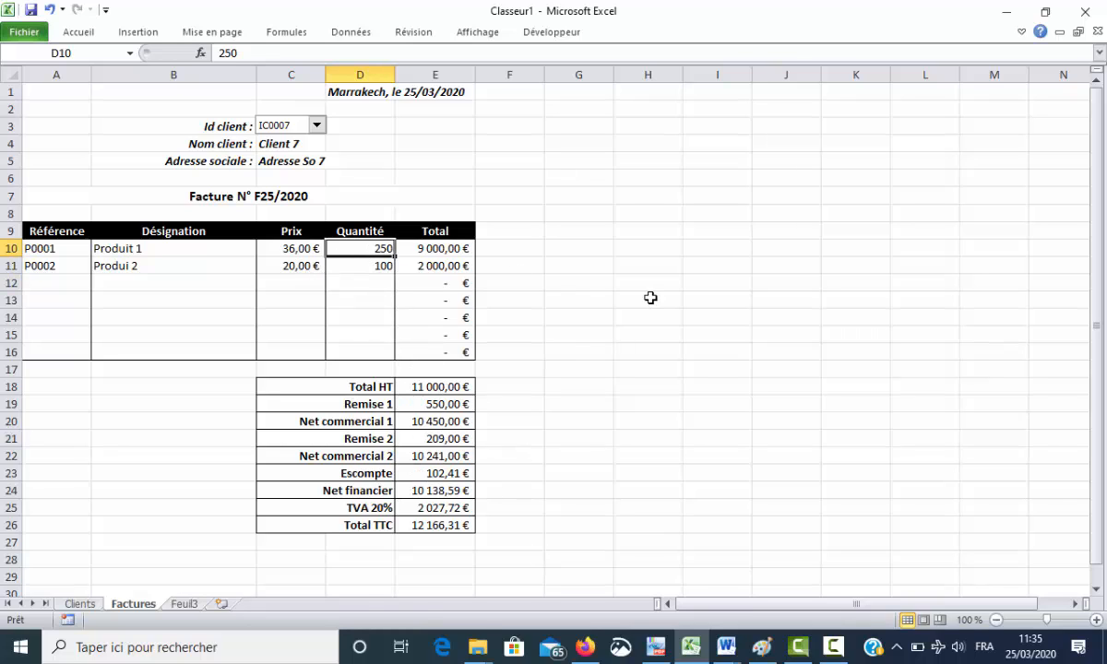
pyautogui.write('20')
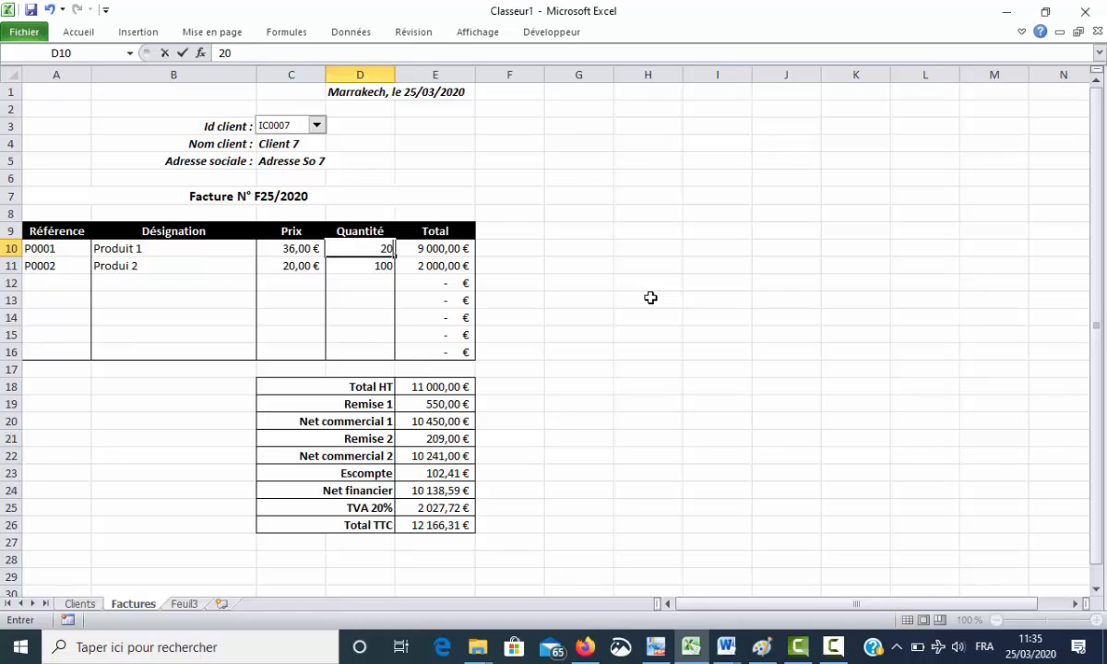
pyautogui.press('Return')
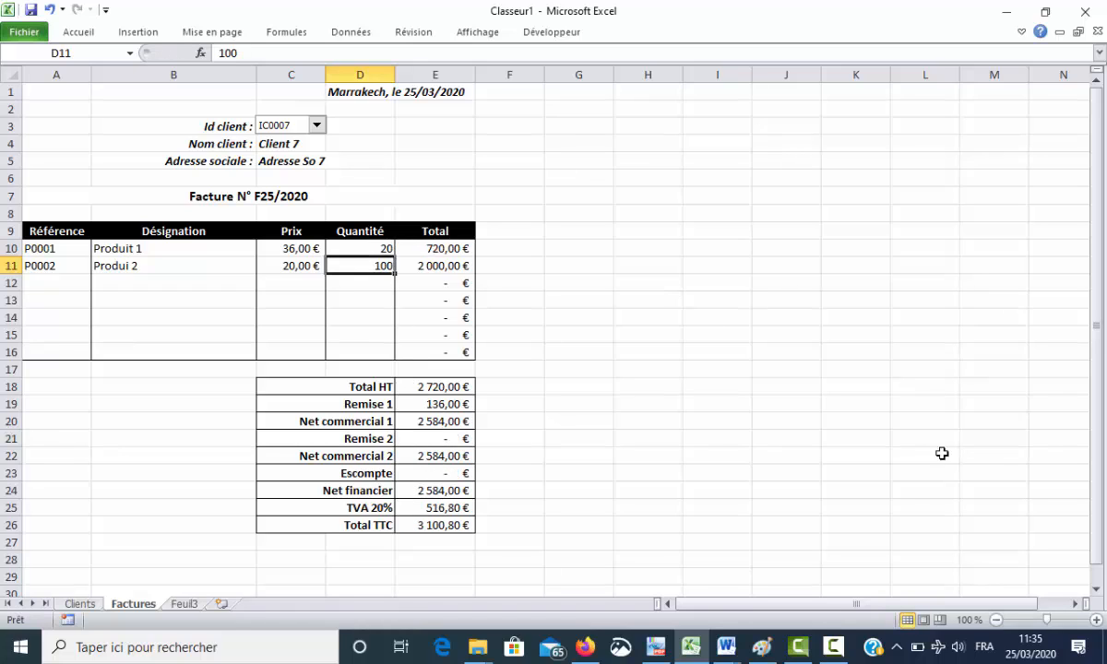